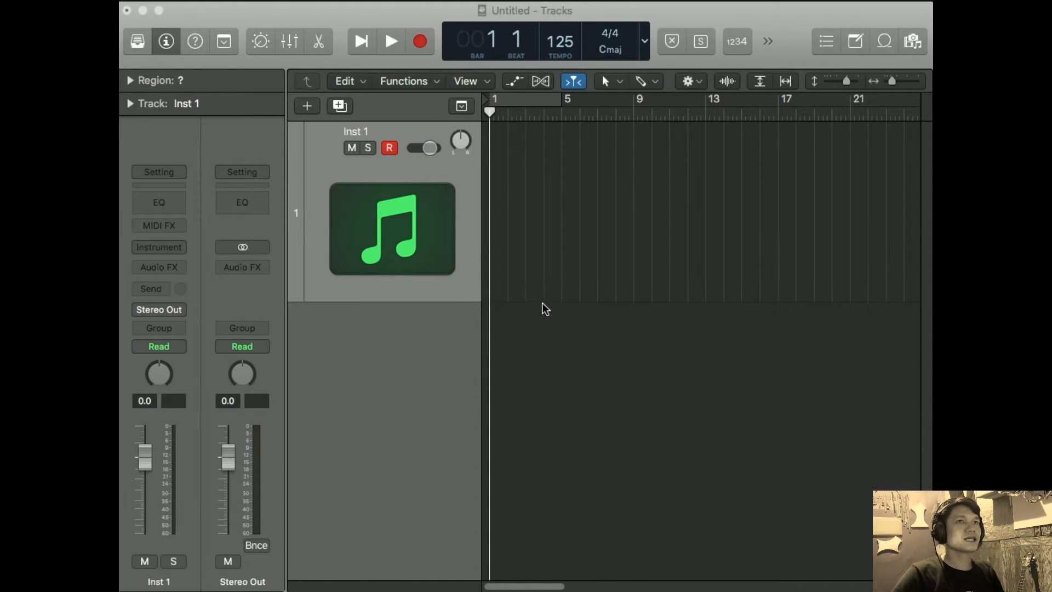
# Narrow the track header column slightly and reduce the height of the Inst 1 track.
pyautogui.click(439, 23)
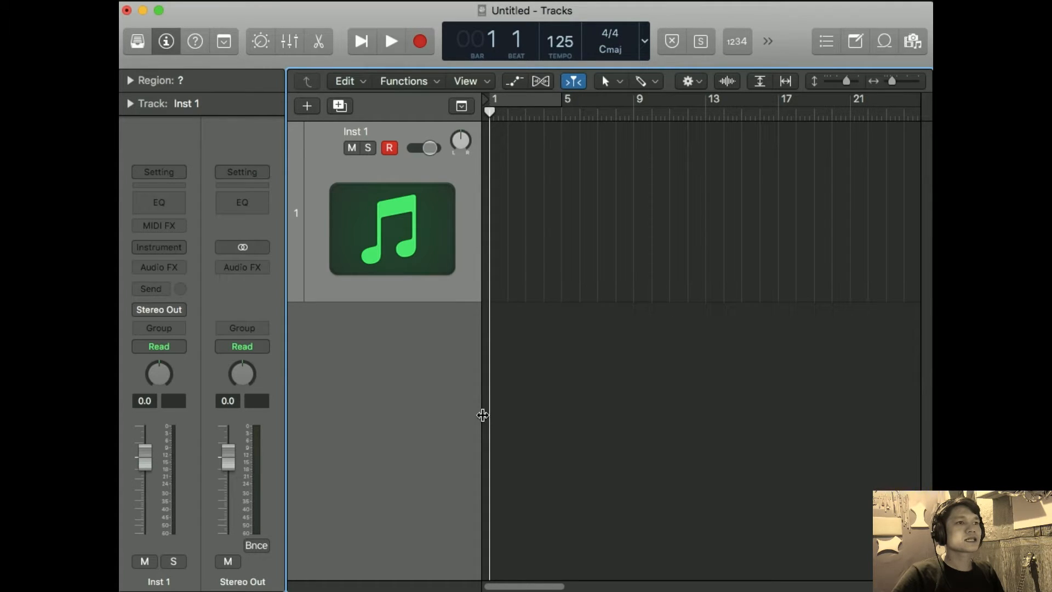
pyautogui.moveTo(481, 415); pyautogui.dragTo(473, 414)
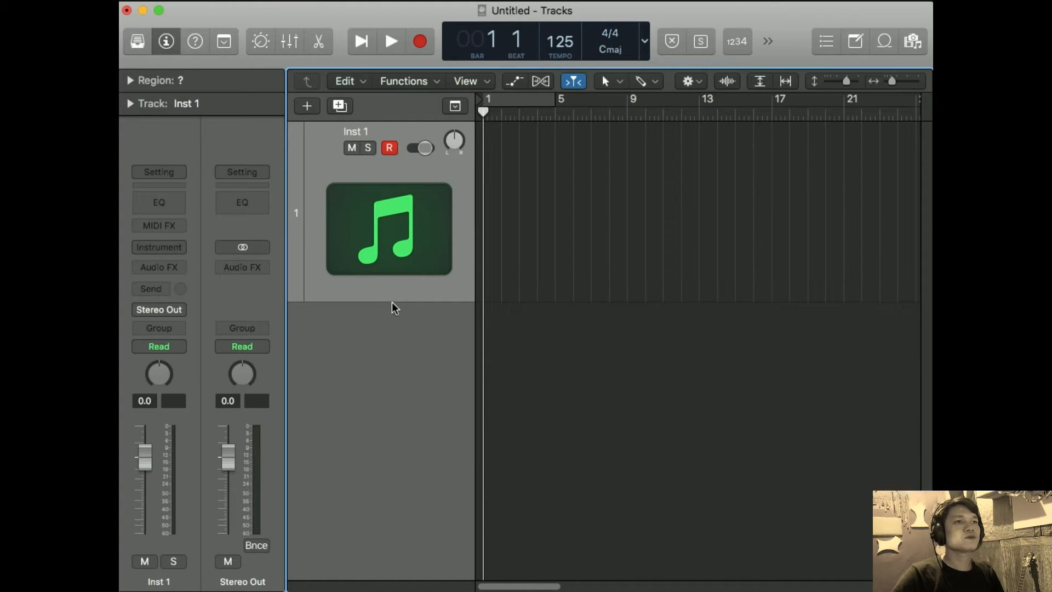
pyautogui.moveTo(392, 302); pyautogui.dragTo(398, 282)
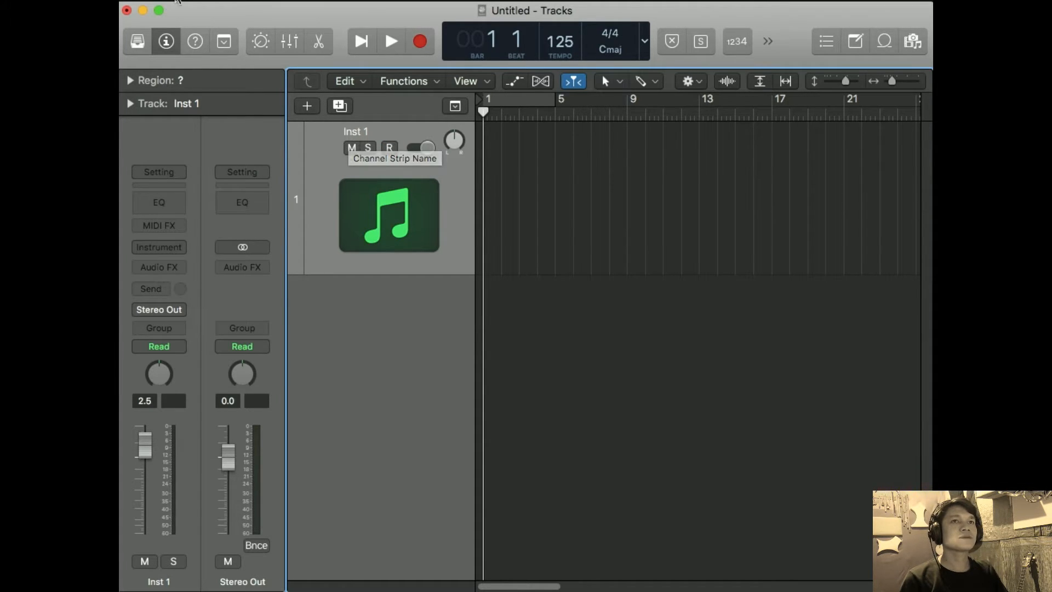
# Browse the sound library's Bass and Drum Kit categories and load the SoCal drum kit onto the Inst 1 track.
pyautogui.click(138, 46)
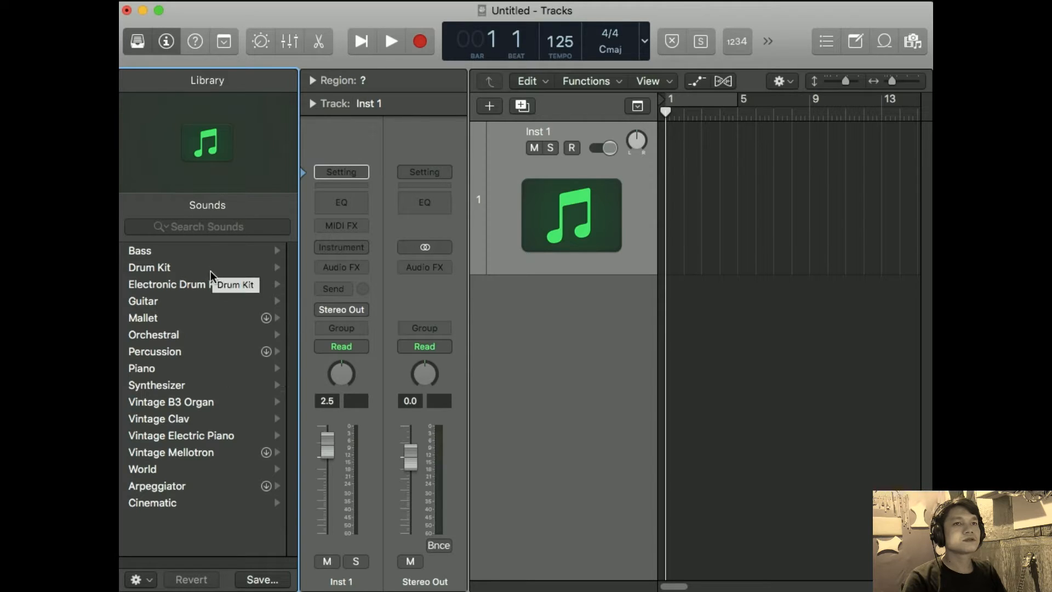
pyautogui.click(182, 248)
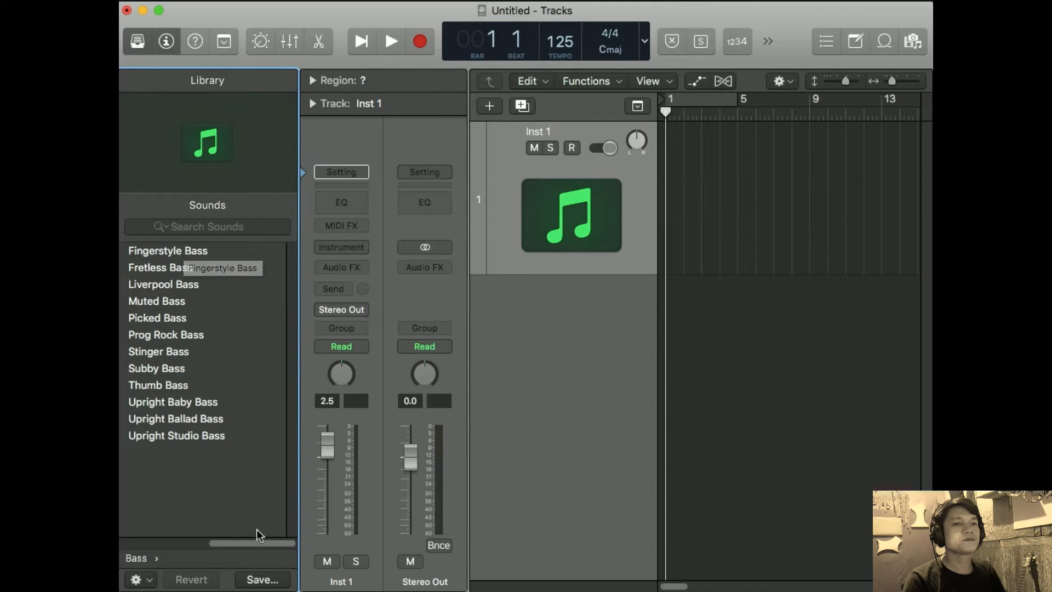
pyautogui.moveTo(259, 540); pyautogui.dragTo(145, 541)
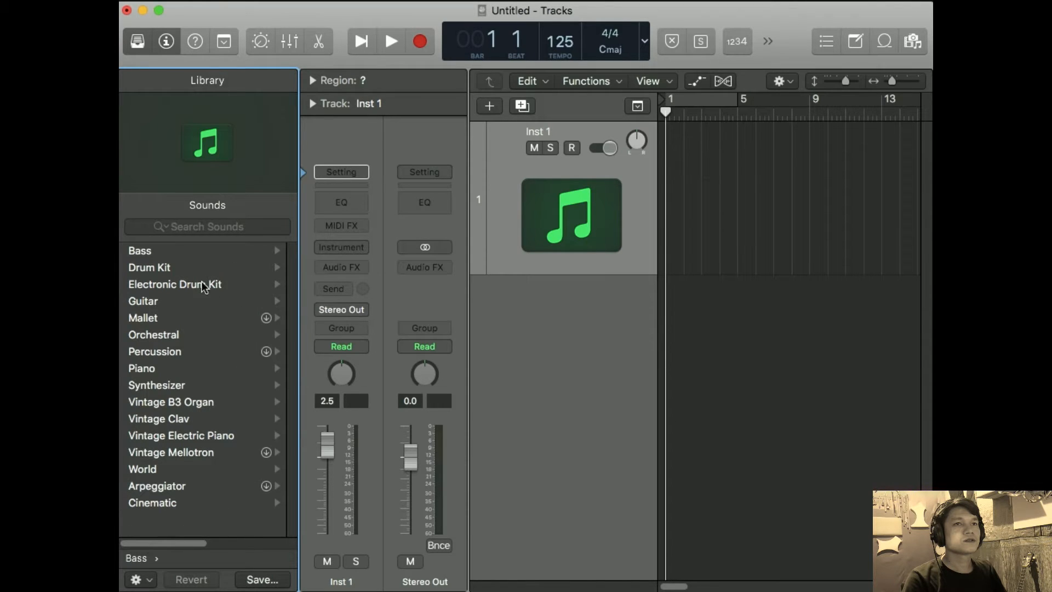
pyautogui.click(175, 267)
pyautogui.scroll(-2, 179, 462)
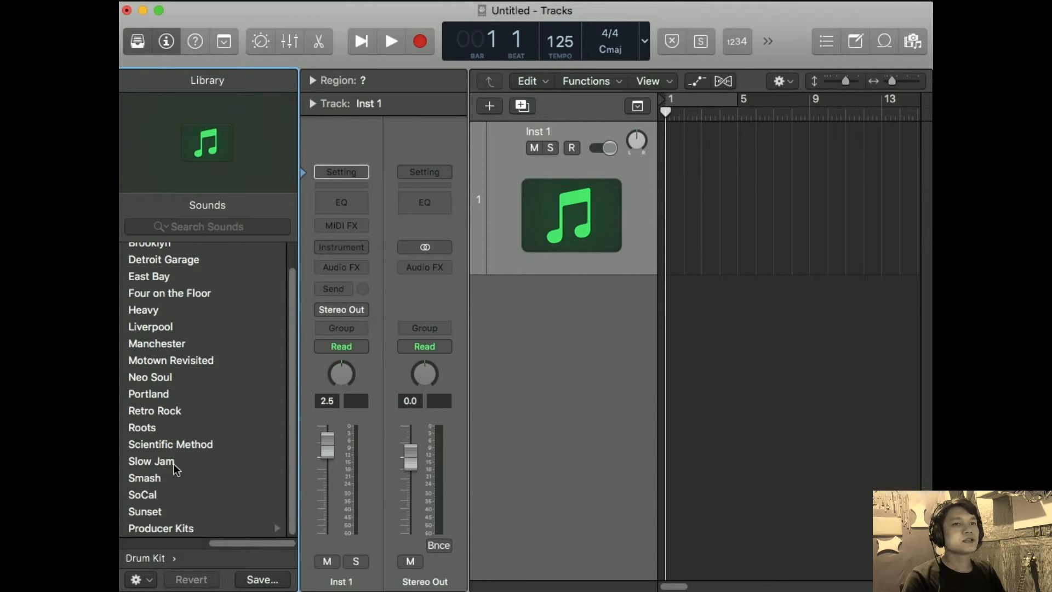
pyautogui.click(143, 494)
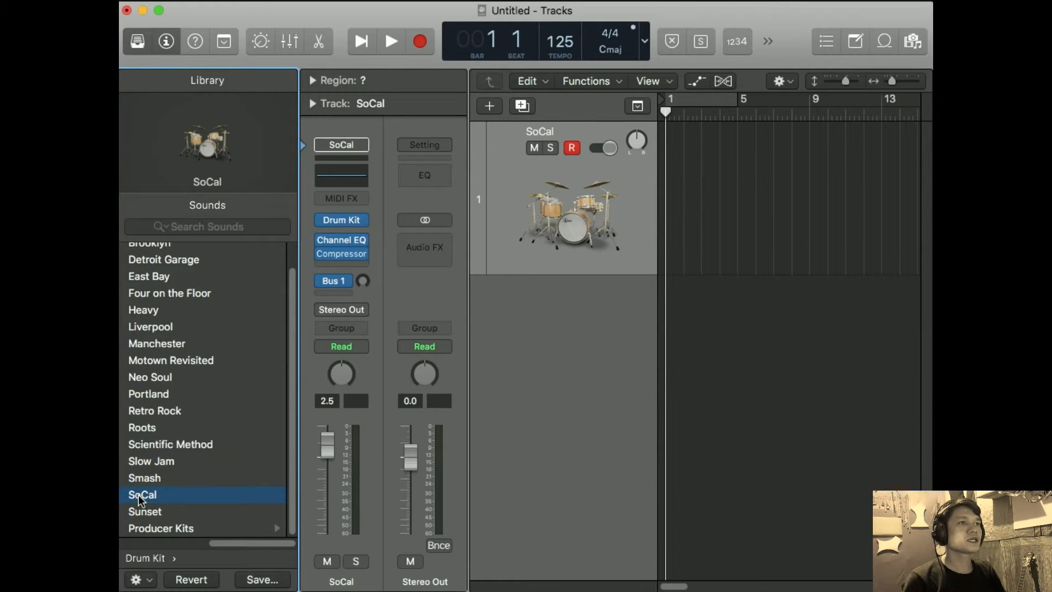
# Show the on-screen keyboard for the record-enabled SoCal track and move its window slightly lower.
pyautogui.click(574, 152)
pyautogui.click(574, 151)
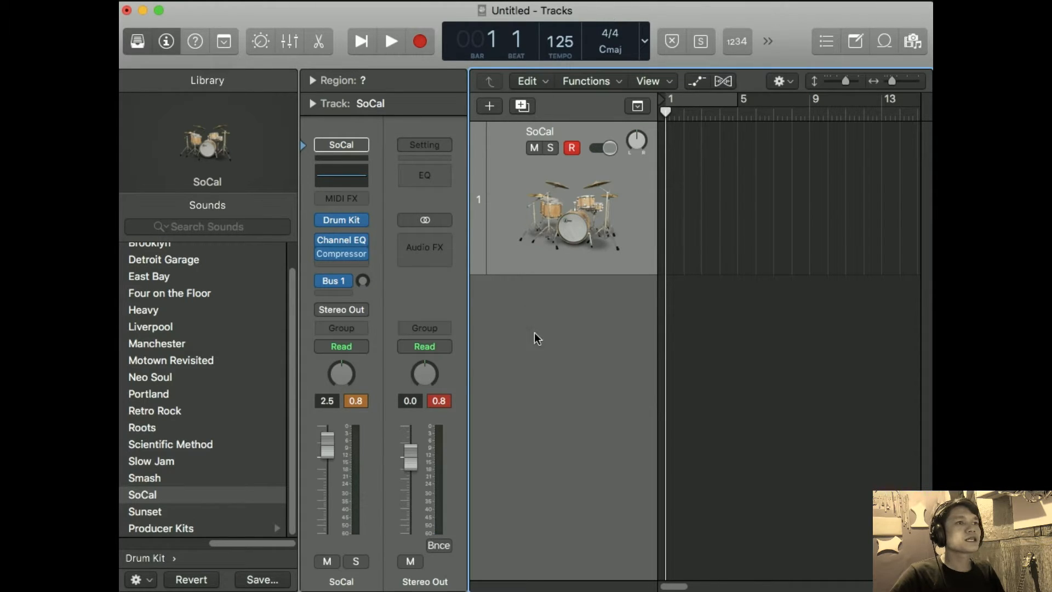
pyautogui.click(564, 1)
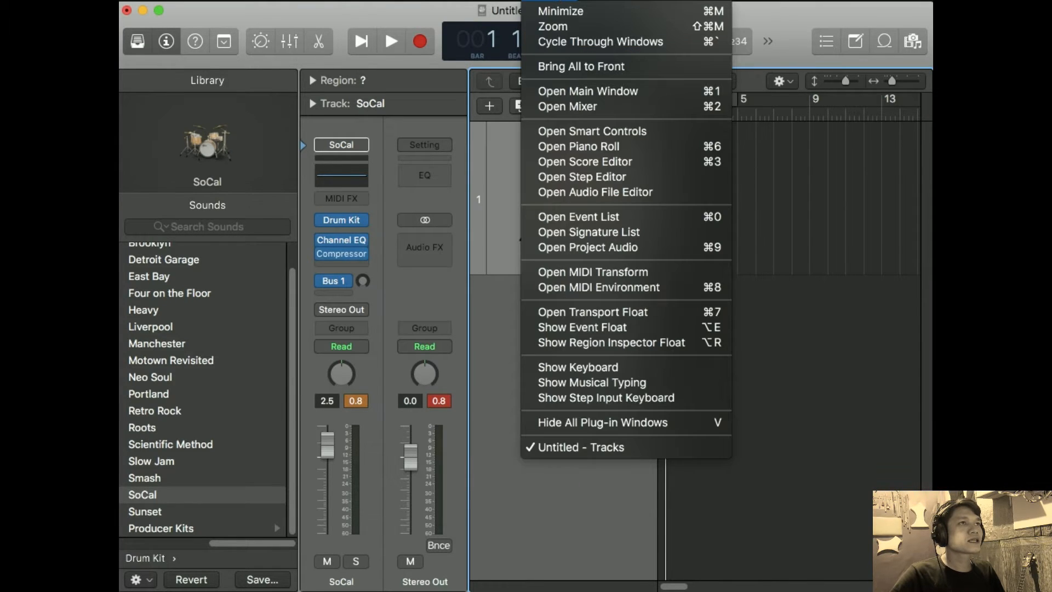
pyautogui.click(587, 376)
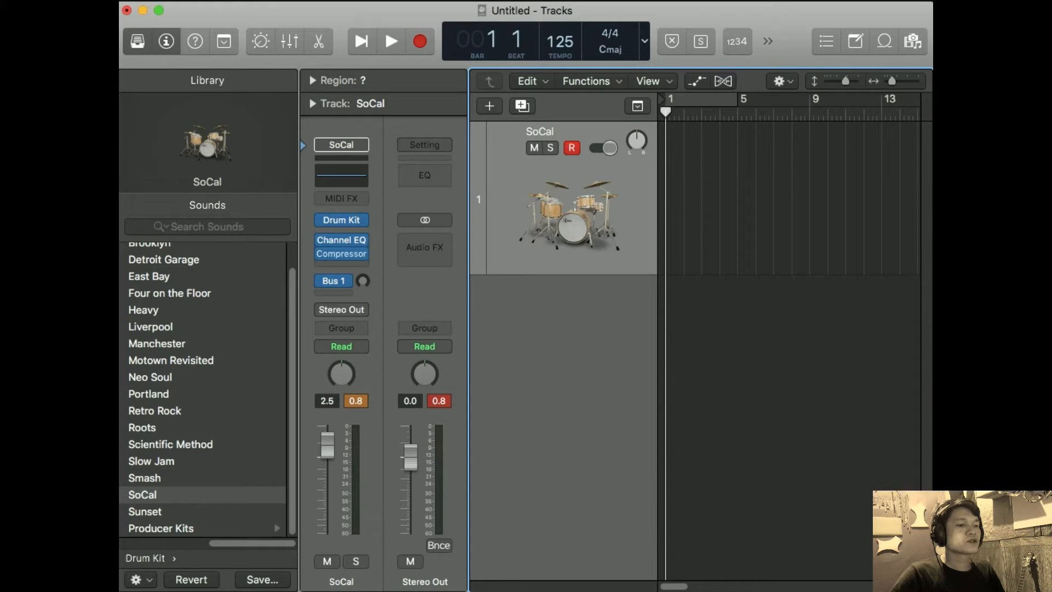
pyautogui.moveTo(521, 169); pyautogui.dragTo(463, 190)
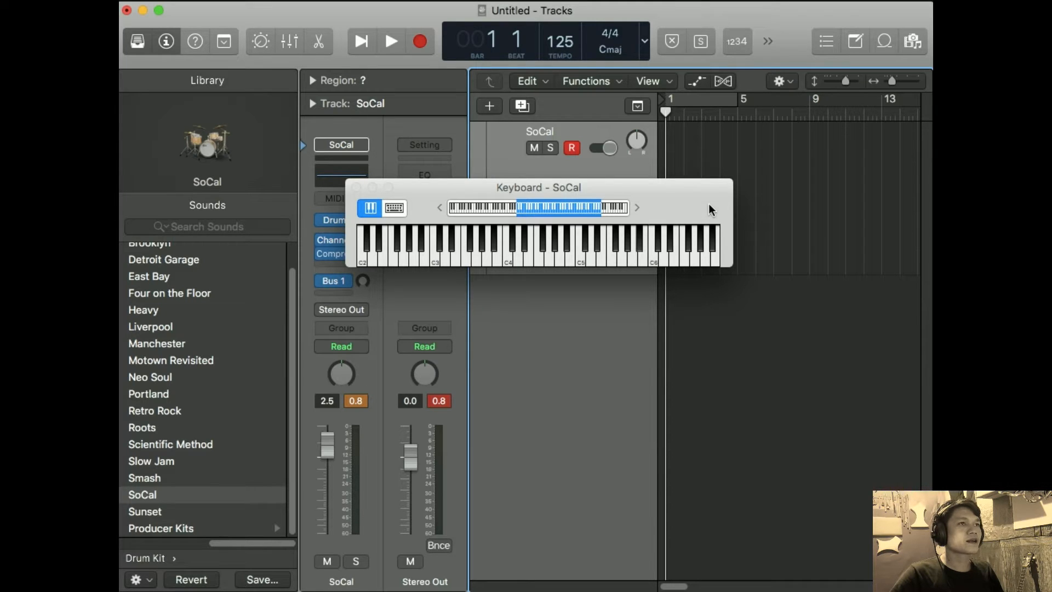
pyautogui.moveTo(709, 206); pyautogui.dragTo(701, 208)
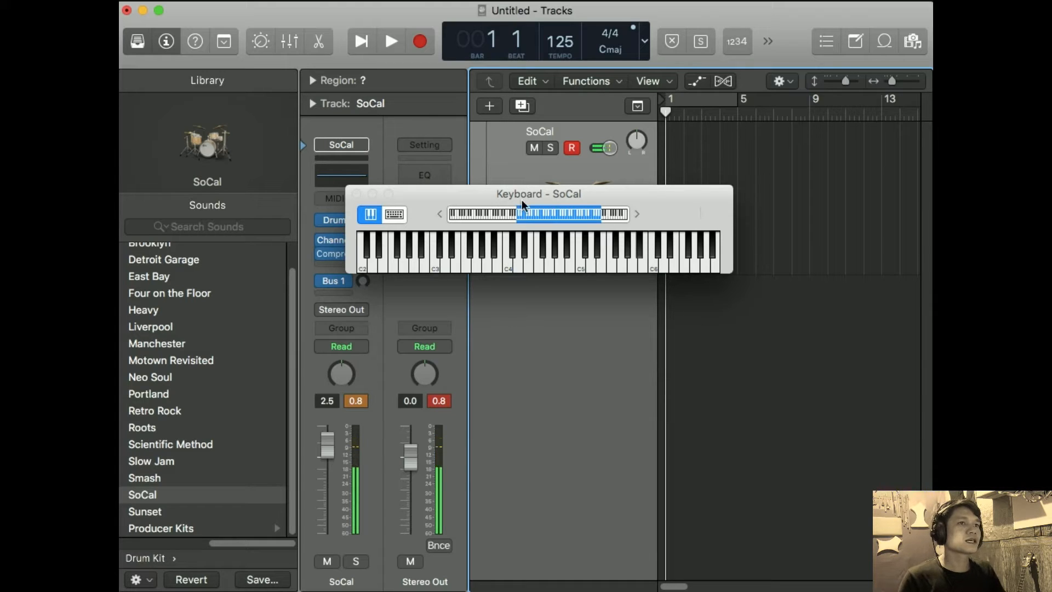
# Switch the on-screen keyboard to Musical Typing and audition the SoCal drum sounds on the A, S, D and F notes.
pyautogui.click(395, 215)
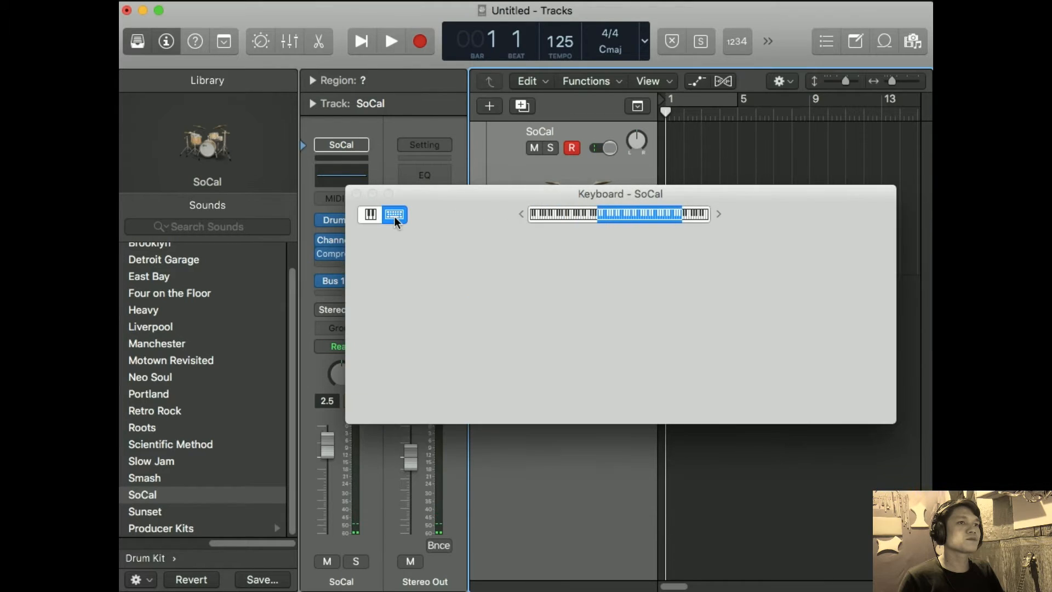
pyautogui.click(523, 331)
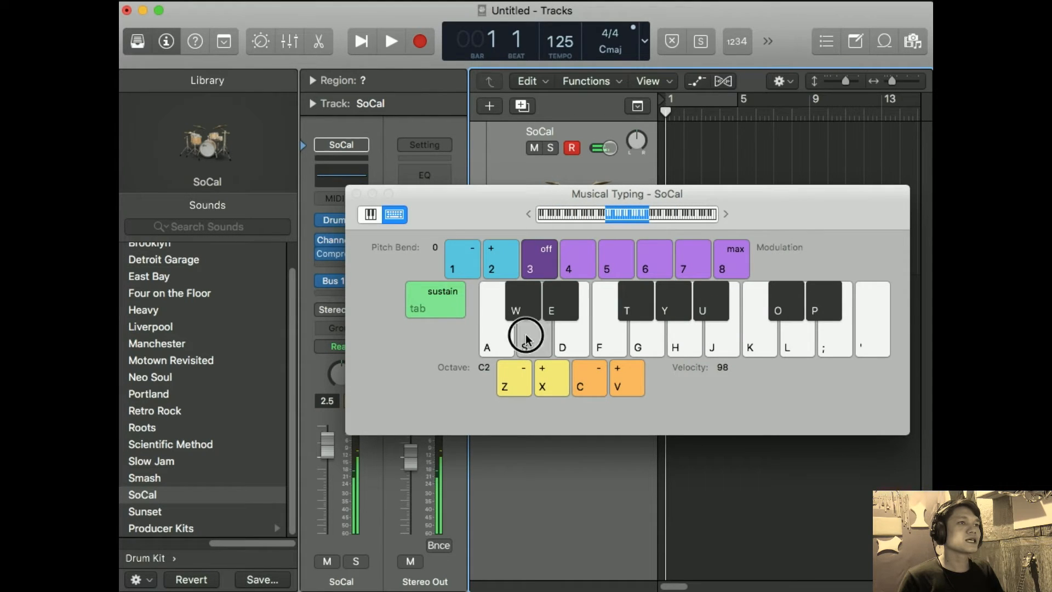
pyautogui.click(572, 342)
pyautogui.click(598, 343)
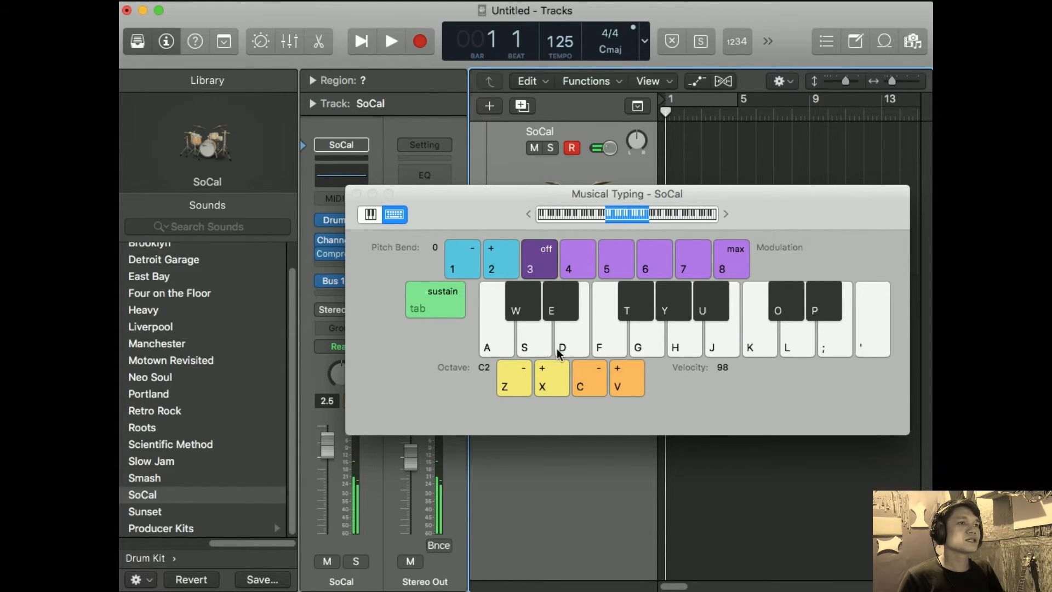
pyautogui.click(505, 335)
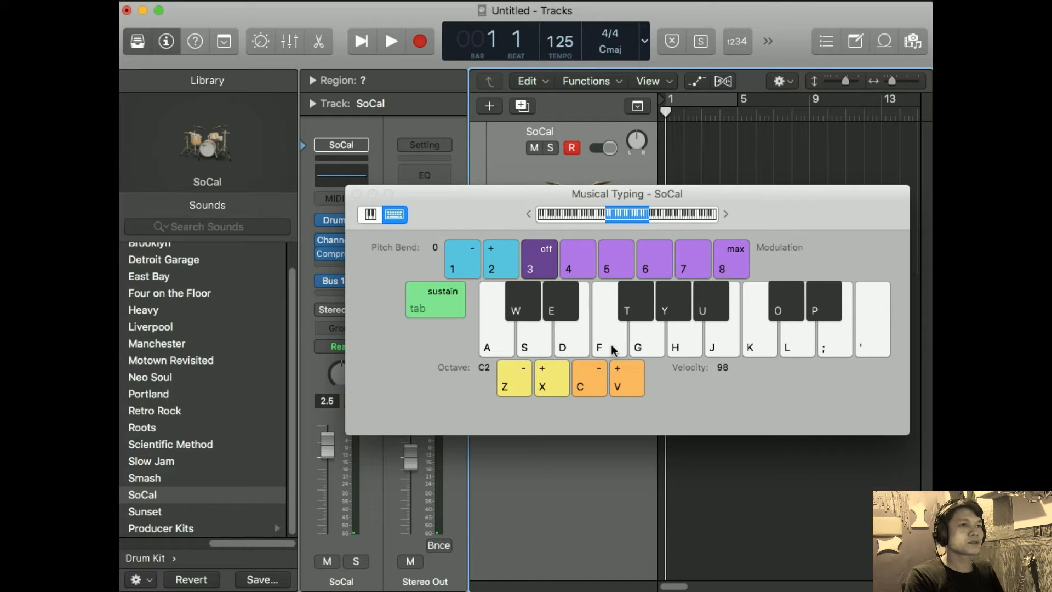
pyautogui.press('a')
pyautogui.press('s')
pyautogui.press('d')
pyautogui.press('d')
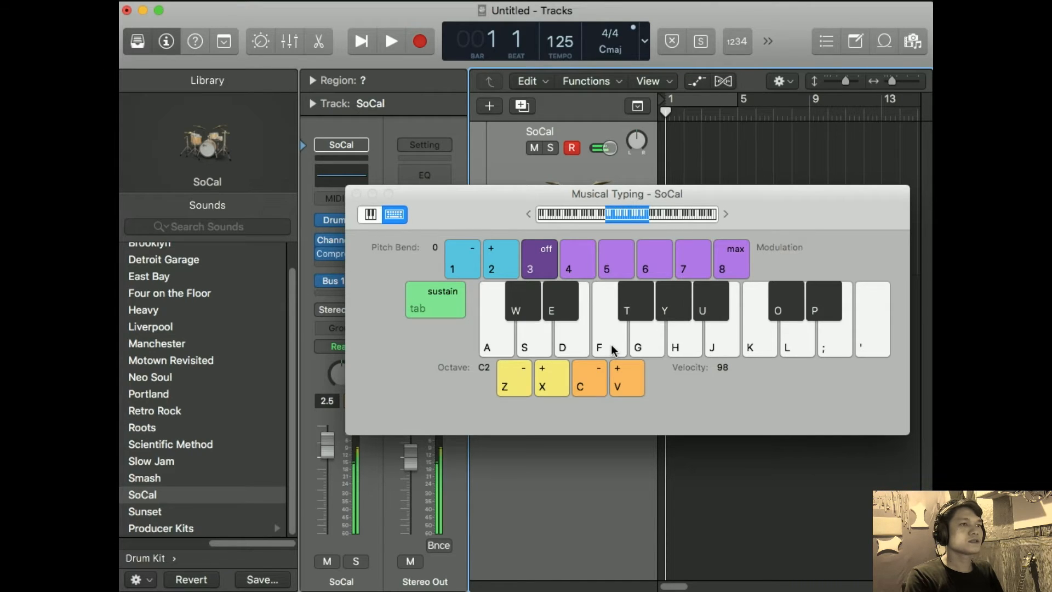
# Lower the Musical Typing octave to C1, audition the drum sounds on A and W, and close the keyboard.
pyautogui.click(515, 386)
pyautogui.press('a')
pyautogui.press('a')
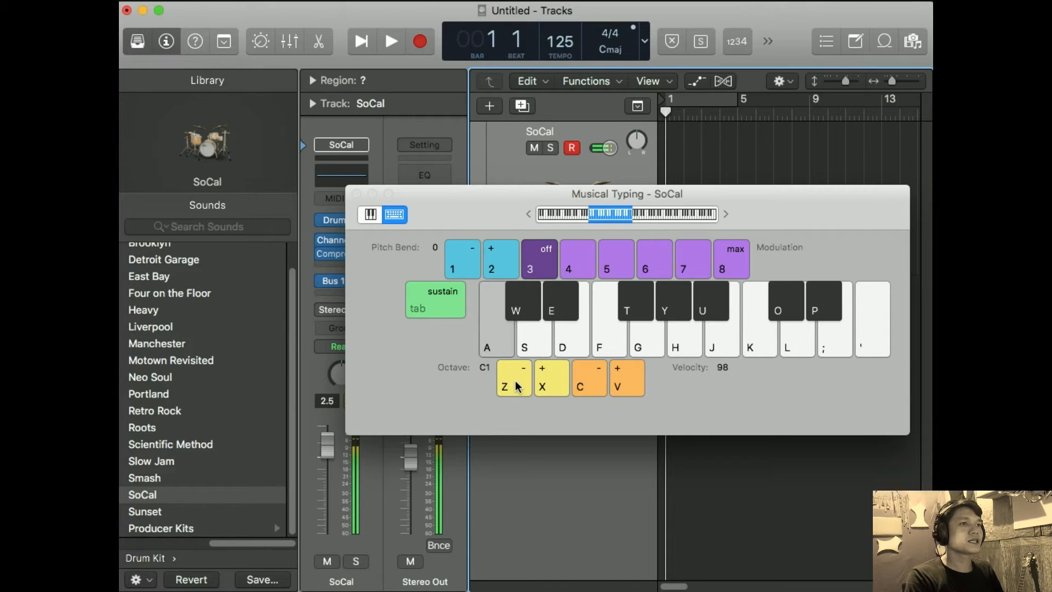
pyautogui.press('a')
pyautogui.press('w')
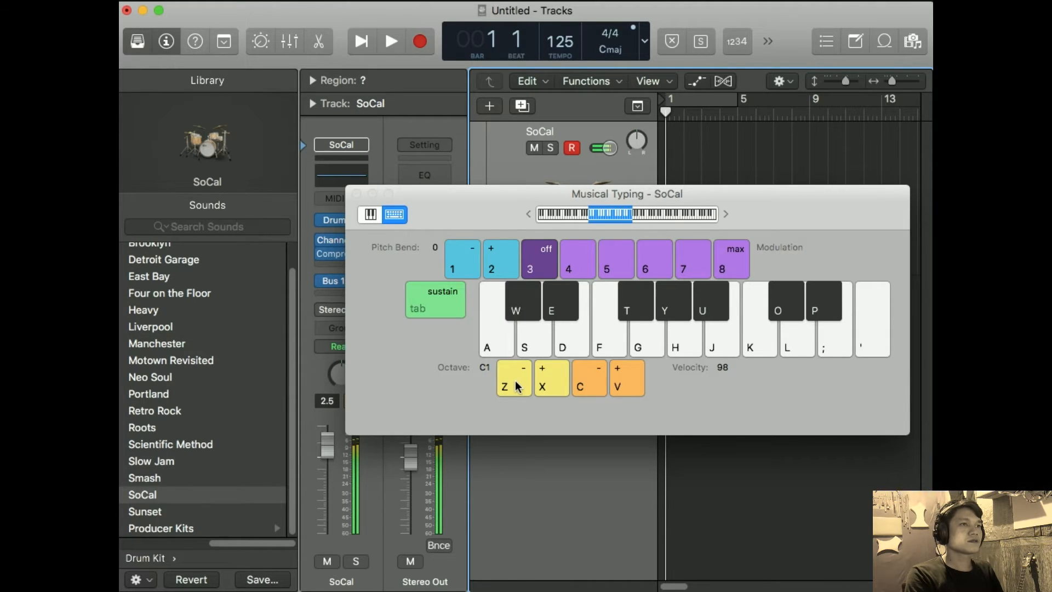
pyautogui.press('w')
pyautogui.press('w')
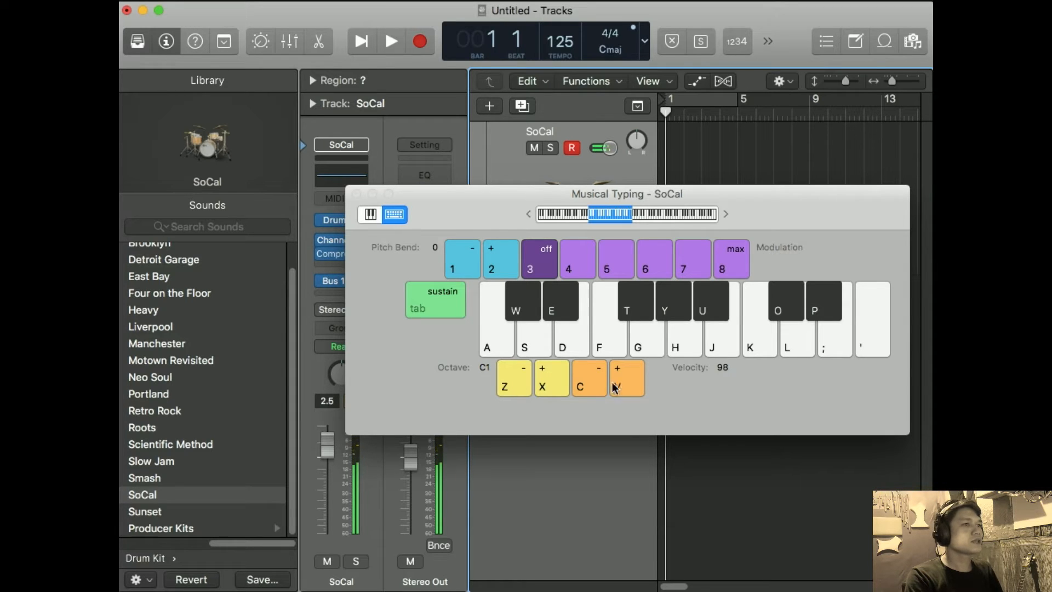
pyautogui.click(357, 194)
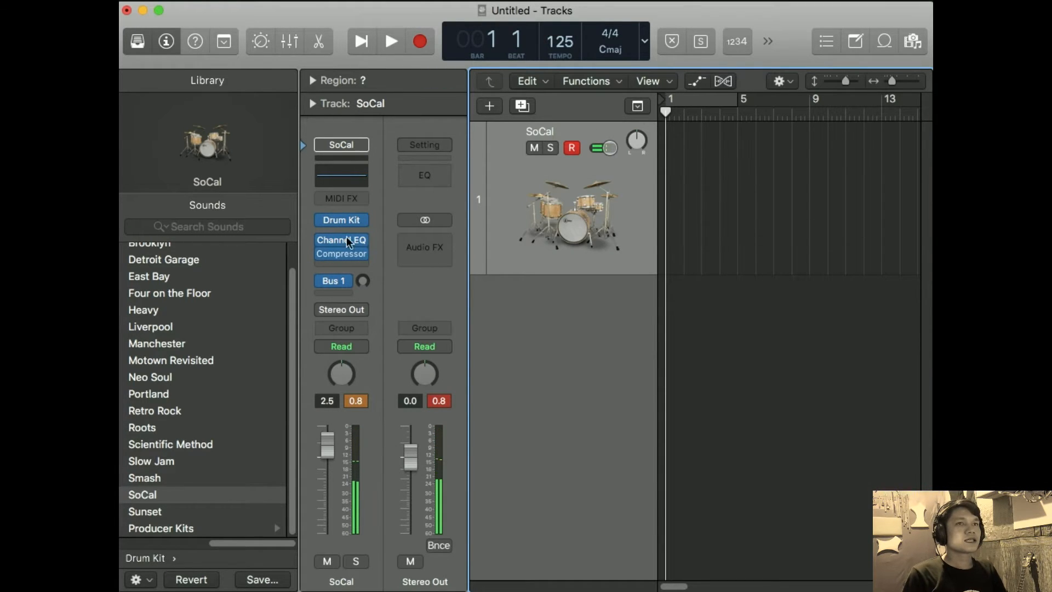
# Hide the sound library and create a new Drummer track with the Rock genre, leaving Open Library enabled.
pyautogui.click(137, 42)
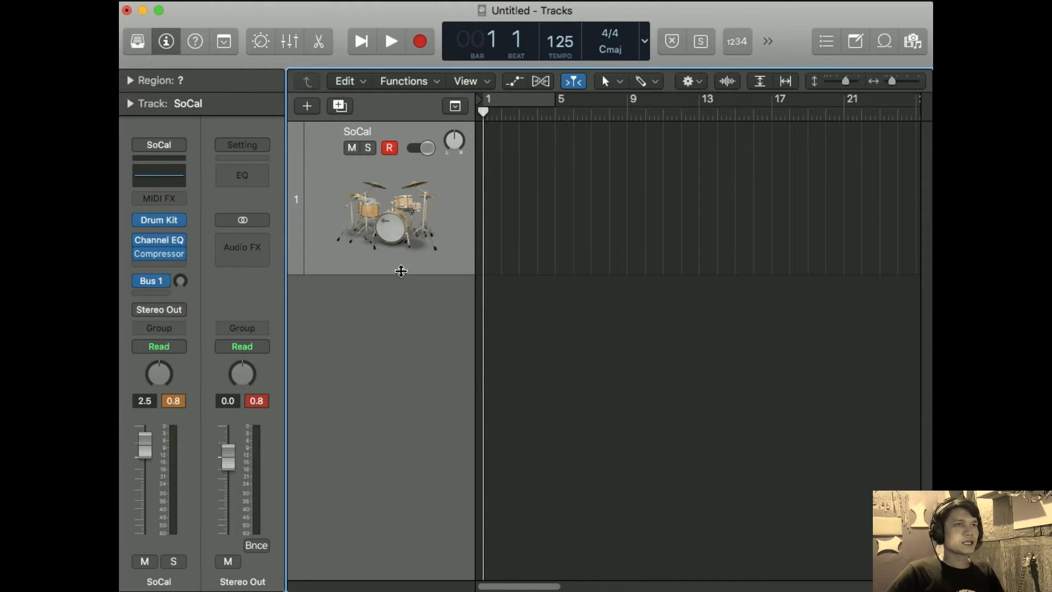
pyautogui.click(307, 107)
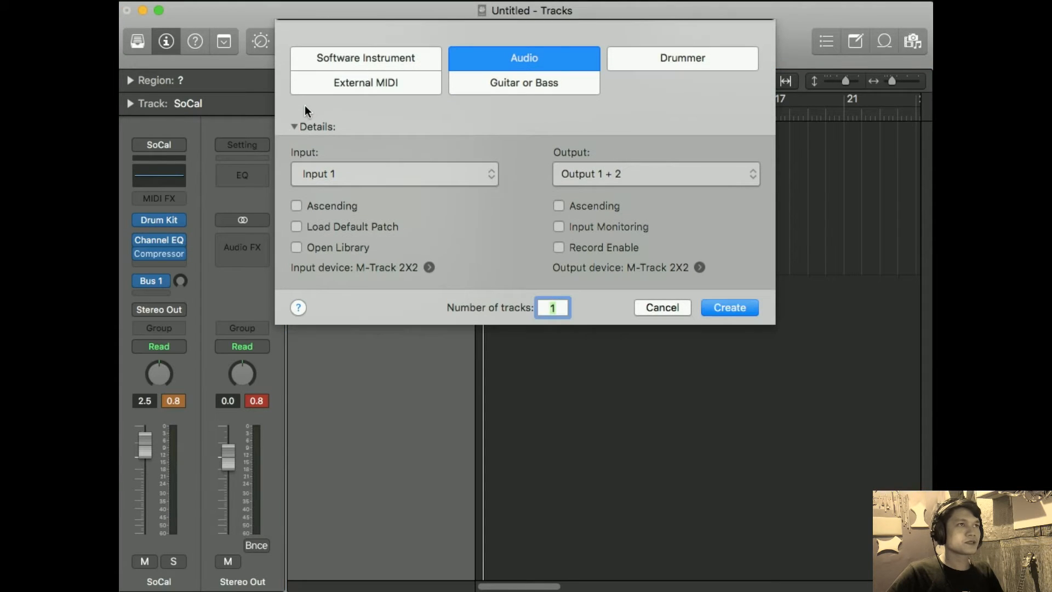
pyautogui.click(689, 58)
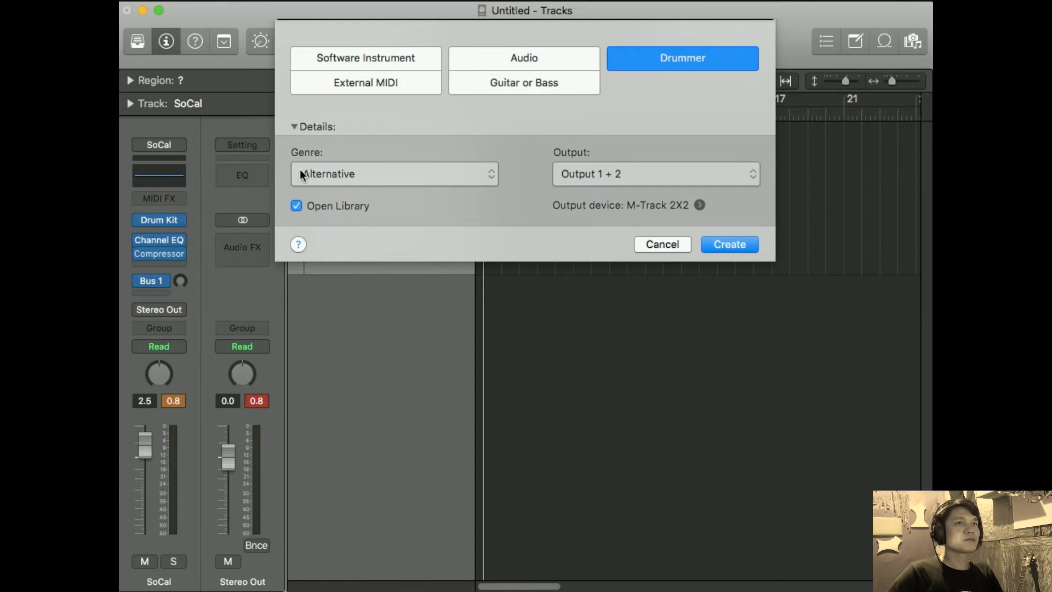
pyautogui.click(492, 175)
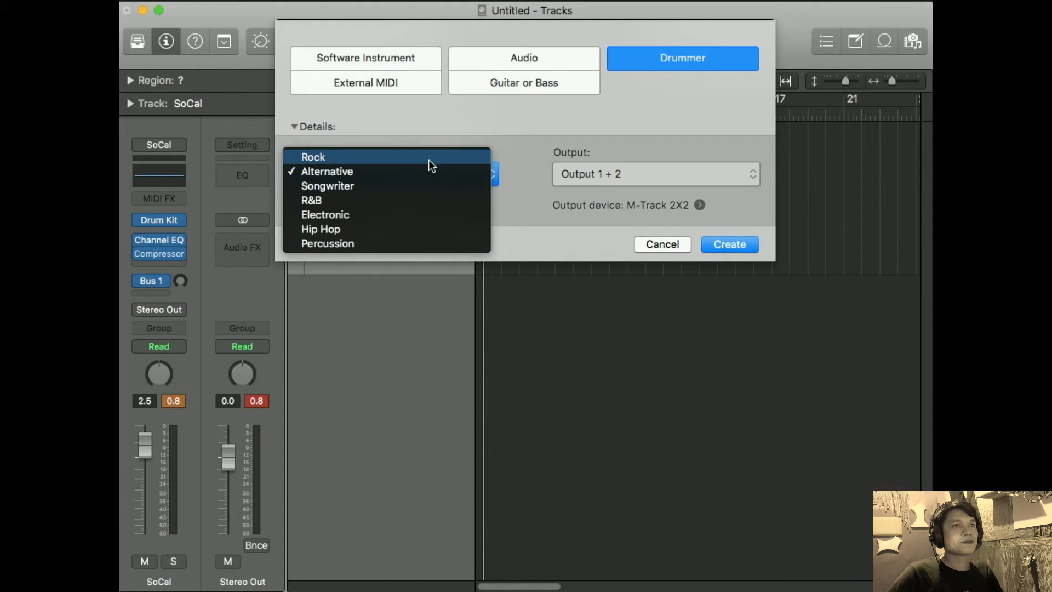
pyautogui.click(413, 163)
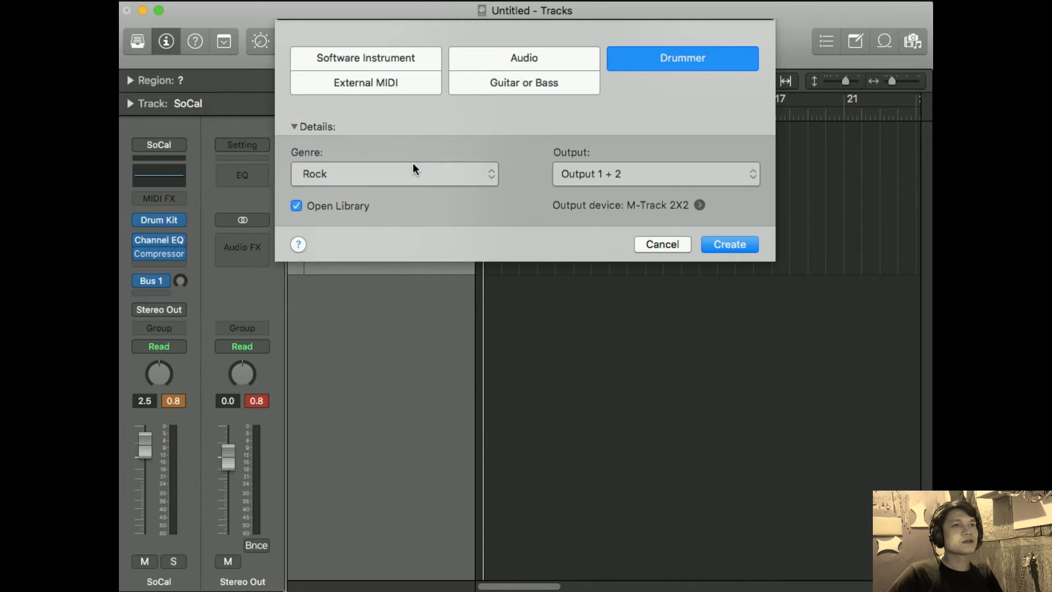
pyautogui.click(473, 174)
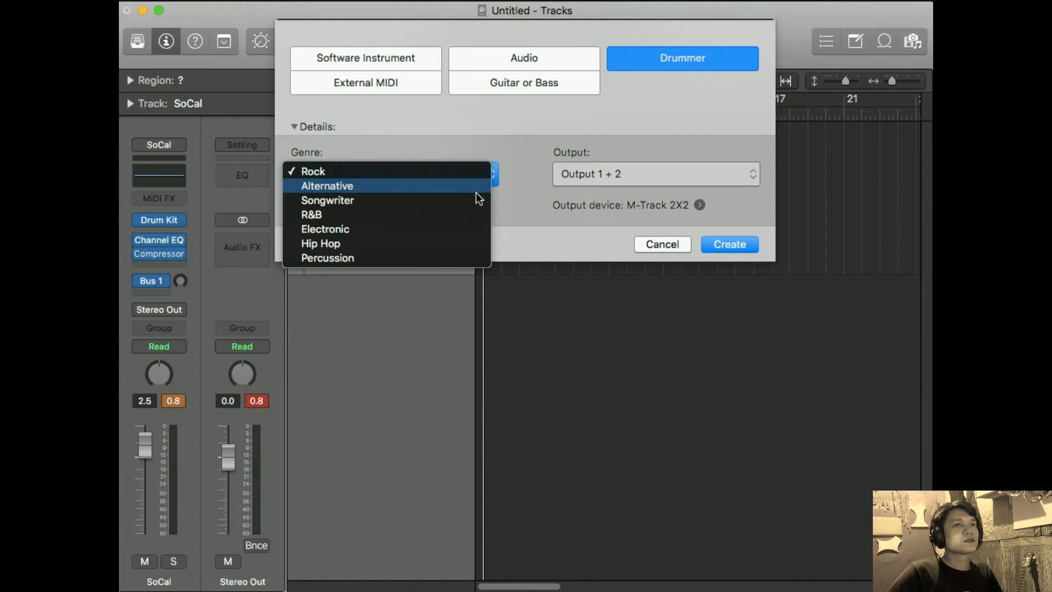
pyautogui.click(465, 174)
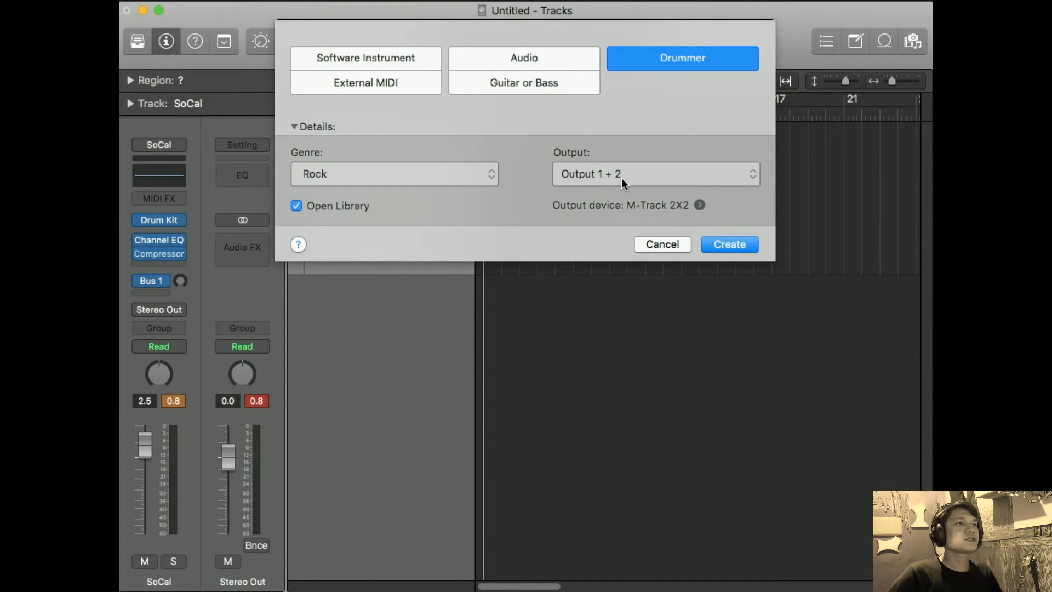
pyautogui.click(741, 246)
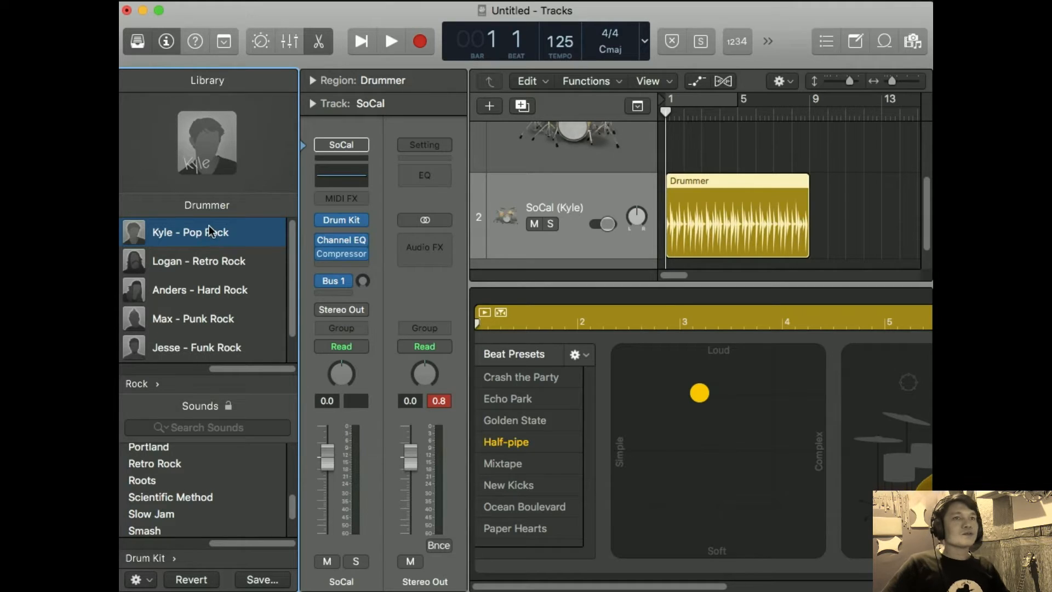
# Play the new Drummer region with the Half-pipe preset from the start, and stop playback around bar 6.
pyautogui.moveTo(212, 235)
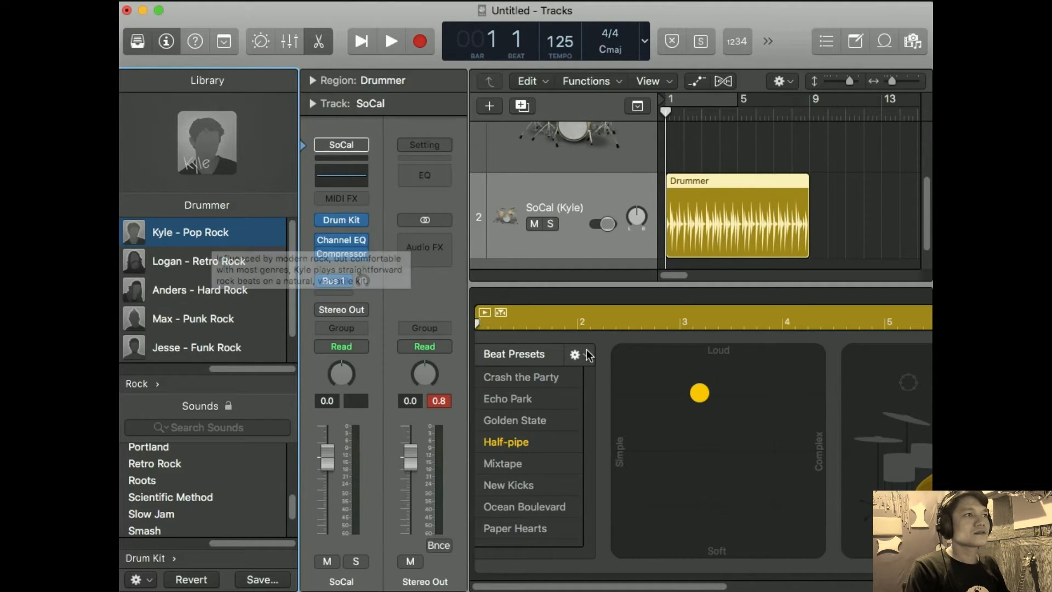
pyautogui.press('space')
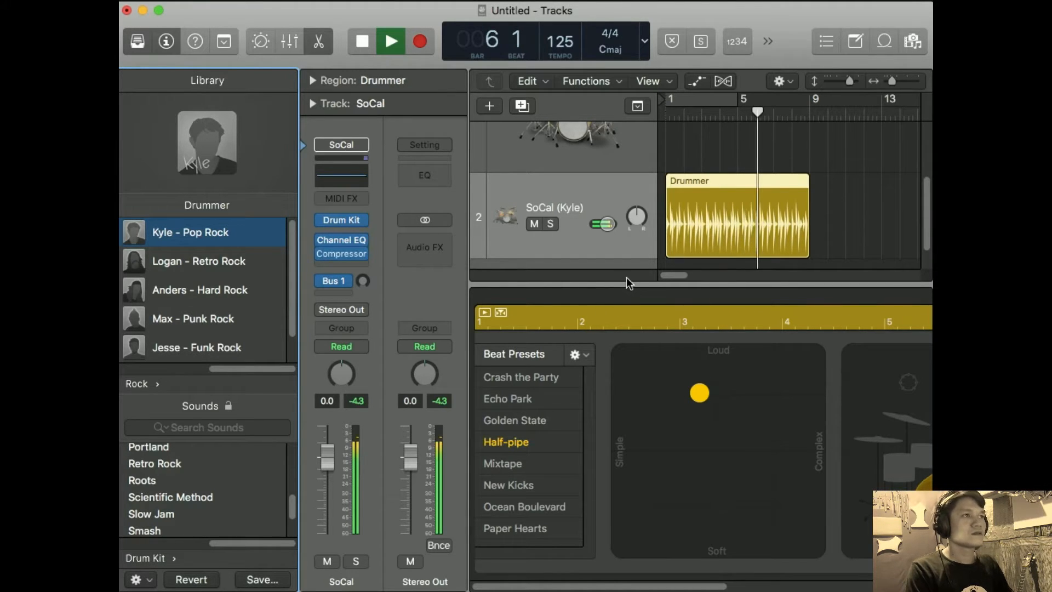
pyautogui.press('space')
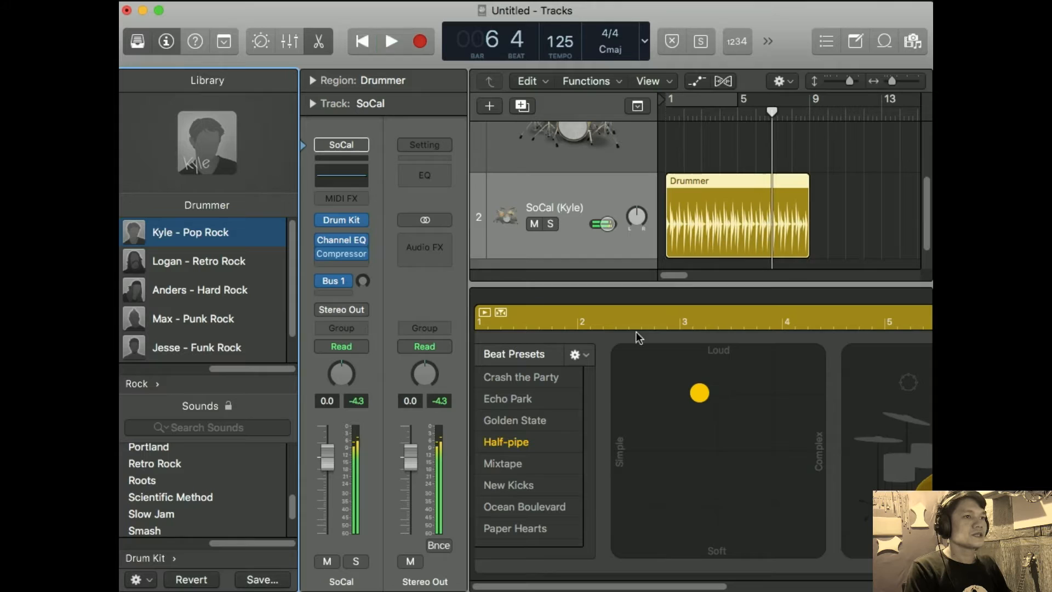
# Apply the Mixtape beat preset to the Drummer region and play it from the beginning.
pyautogui.click(515, 464)
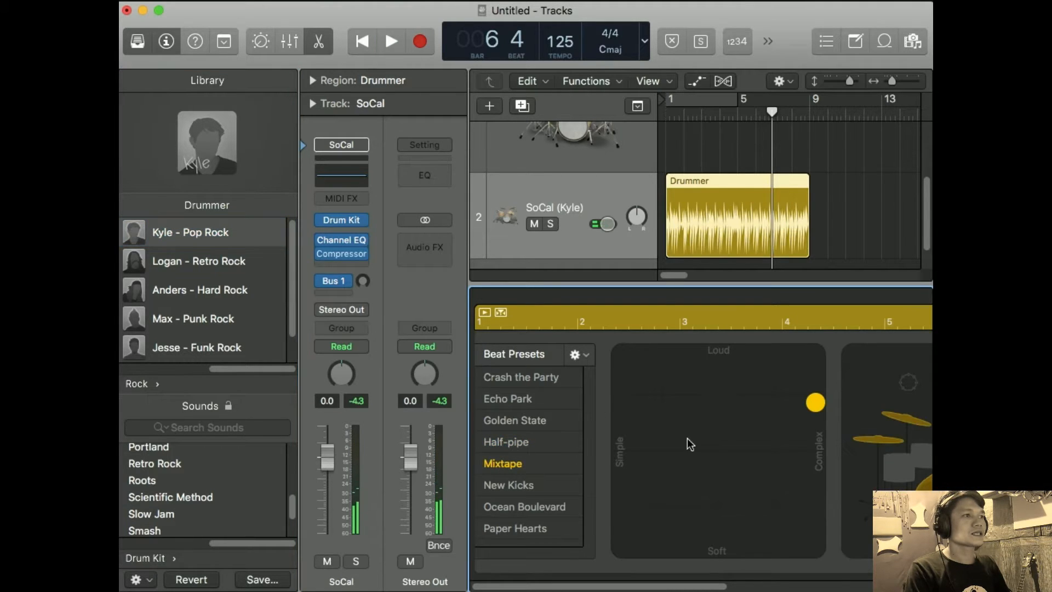
pyautogui.press('Return')
pyautogui.press('space')
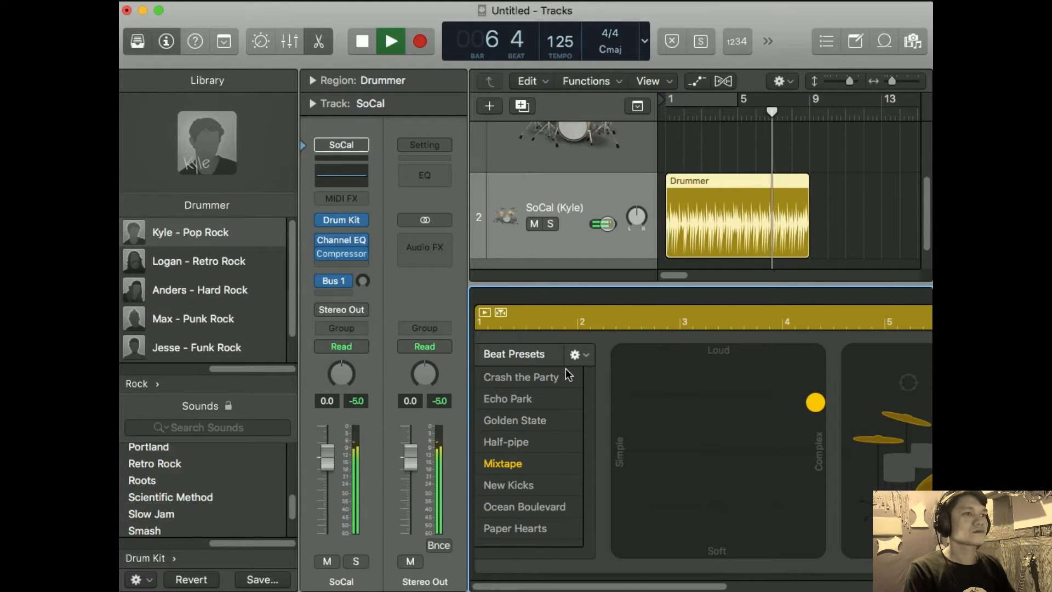
# Stop the Mixtape playback, apply the New Kicks beat preset to the Drummer region, and play it for a few bars.
pyautogui.press('space')
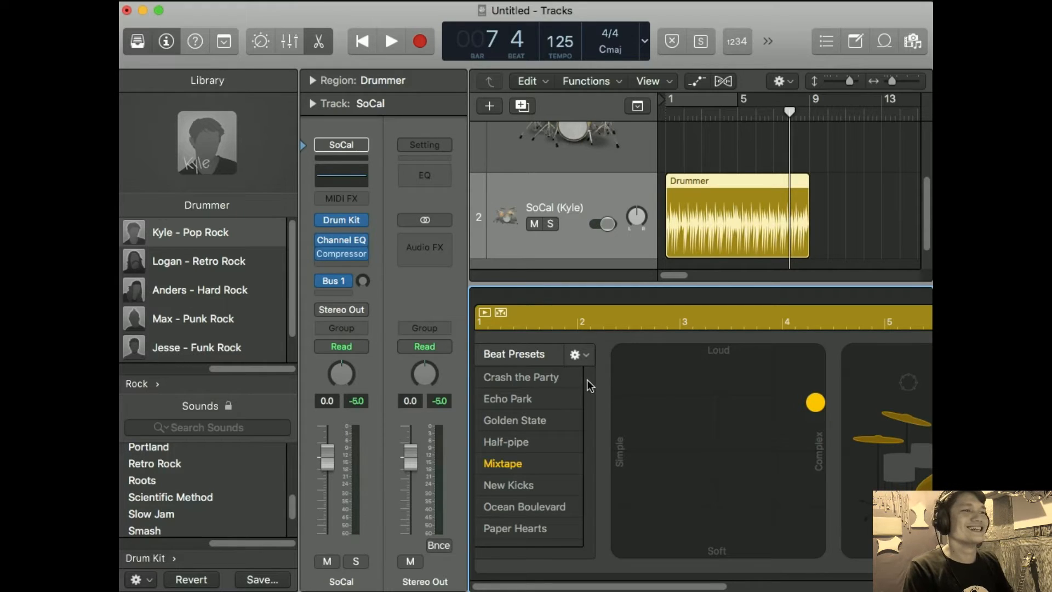
pyautogui.click(531, 488)
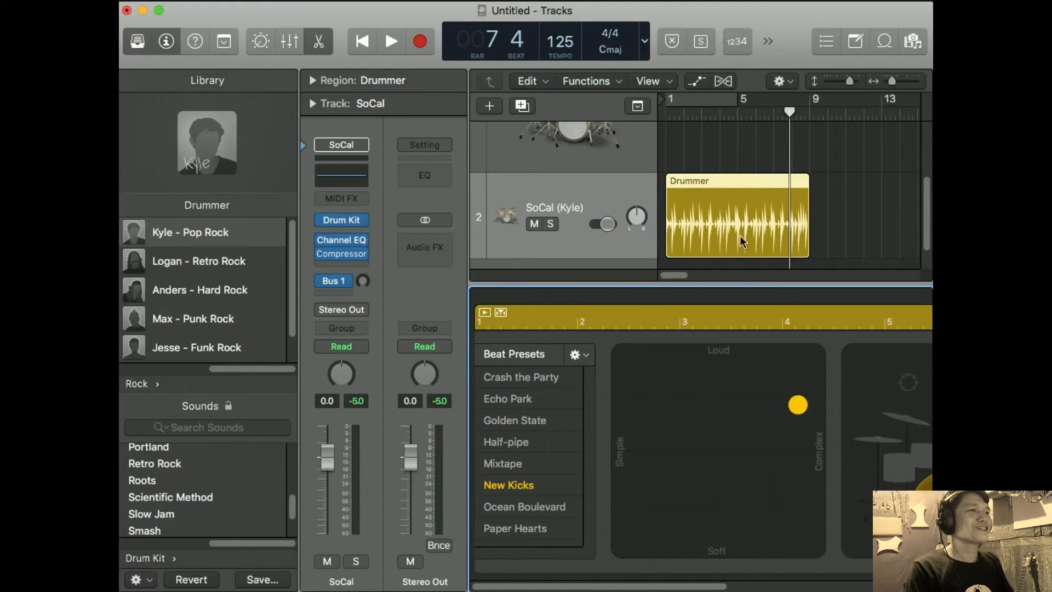
pyautogui.press('space')
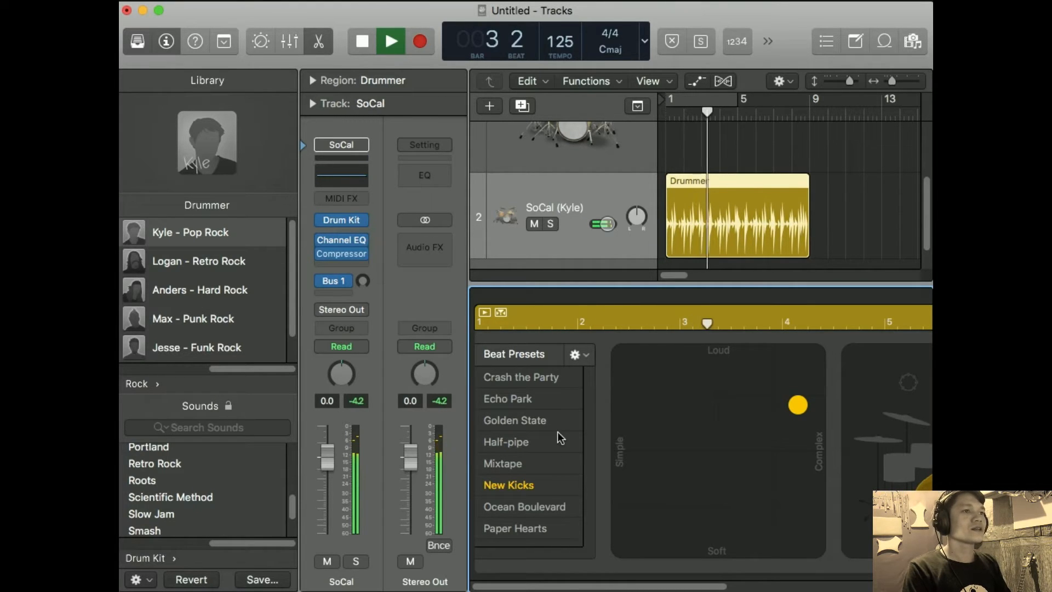
pyautogui.press('space')
# Audition the Echo Park and Crash the Party beat presets on the Drummer region, stopping playback after each one.
pyautogui.click(528, 399)
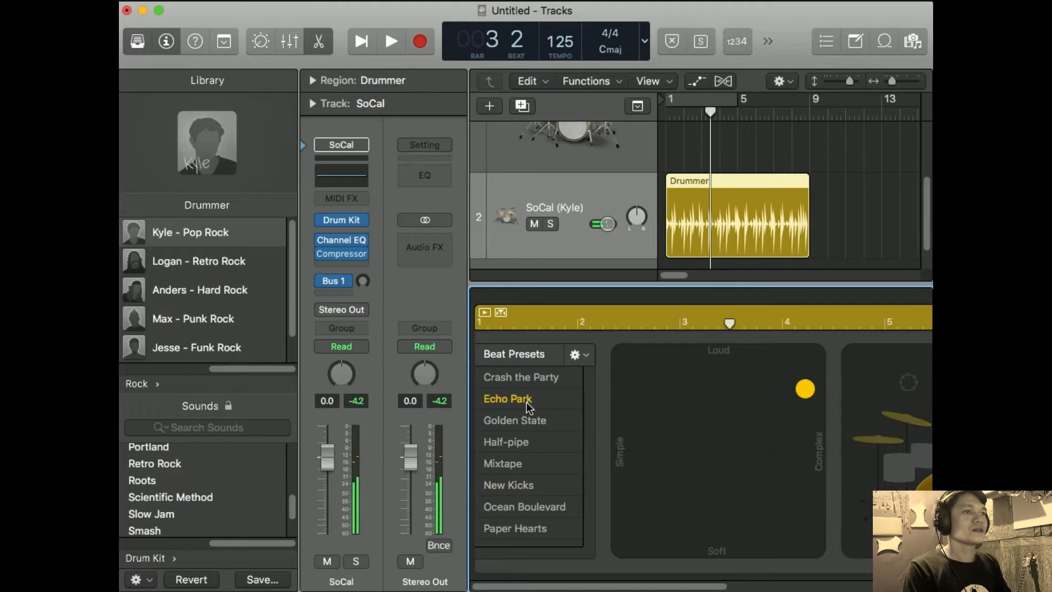
pyautogui.press('space')
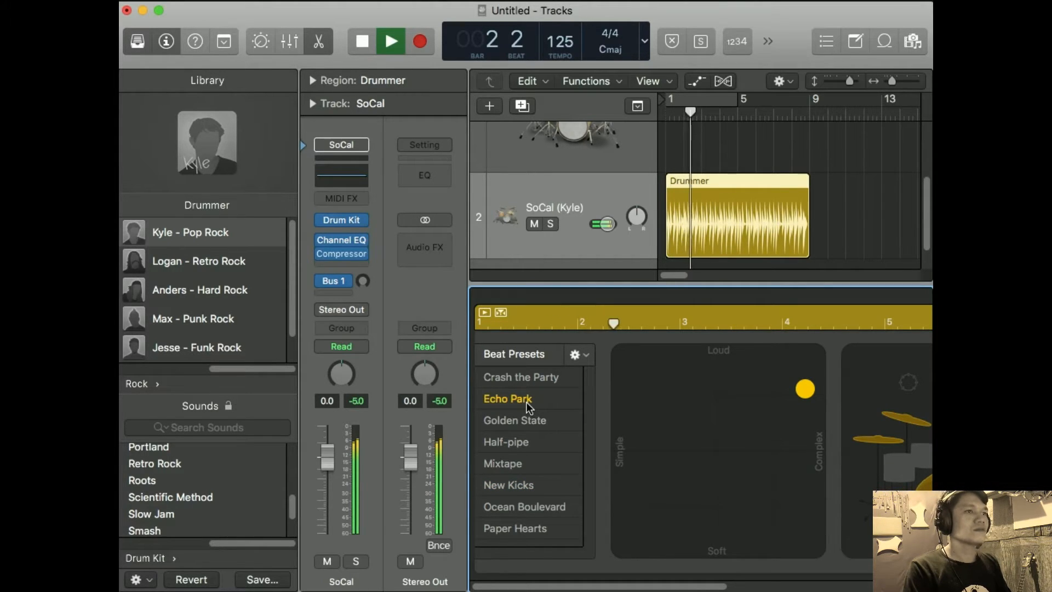
pyautogui.press('space')
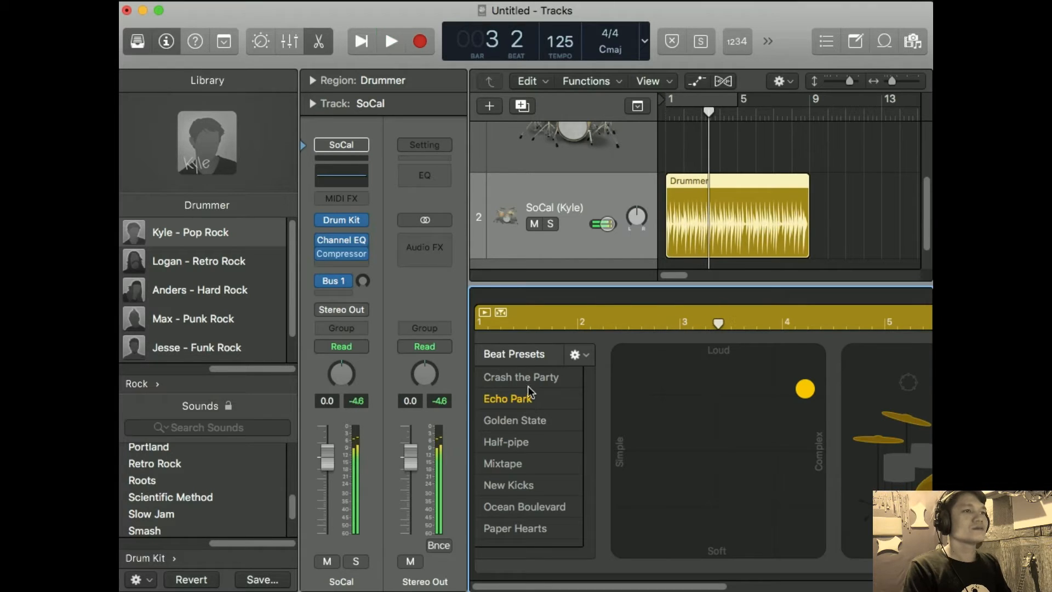
pyautogui.click(536, 377)
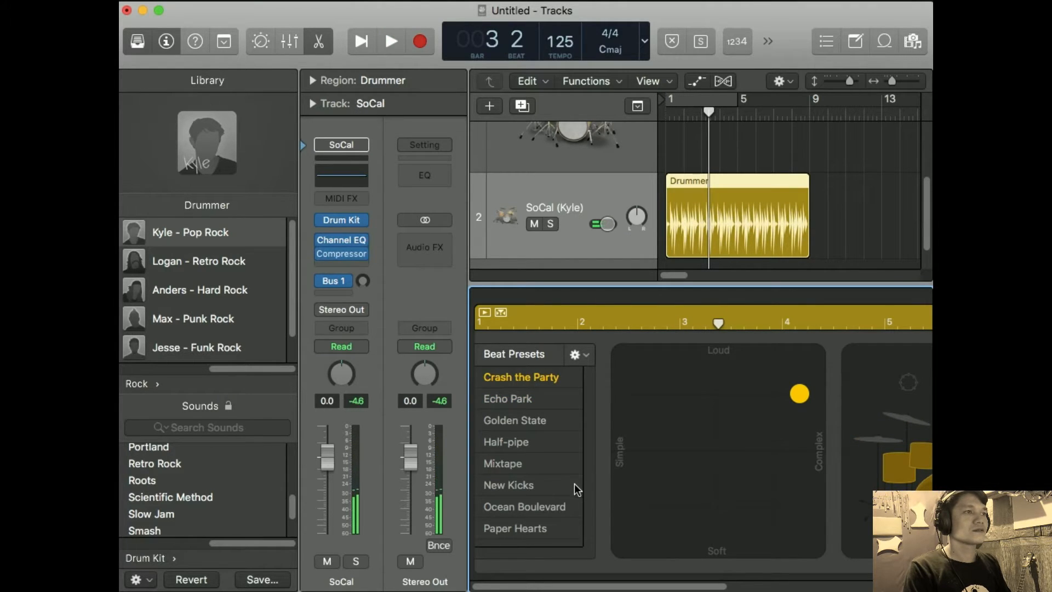
pyautogui.press('space')
pyautogui.press('space')
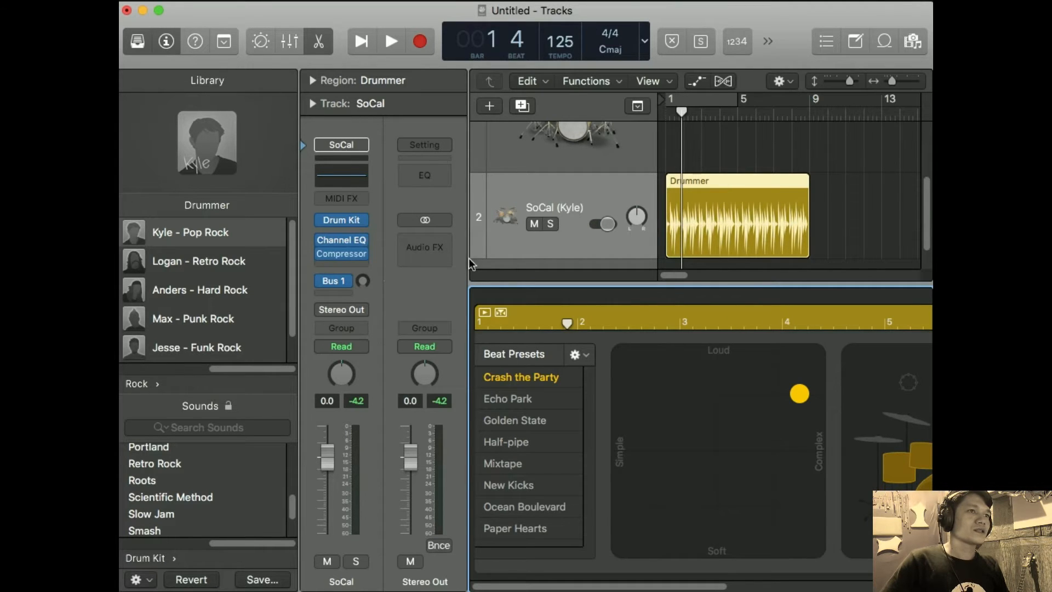
# Delete the Drummer track together with its region, keeping the SoCal software instrument track.
pyautogui.moveTo(469, 270); pyautogui.dragTo(432, 272)
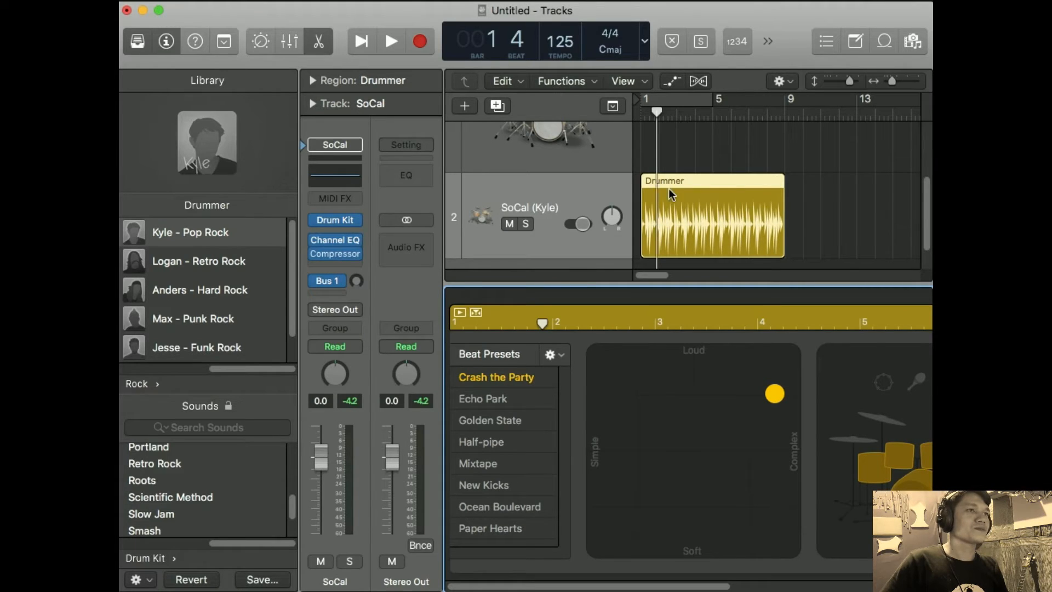
pyautogui.rightClick(572, 186)
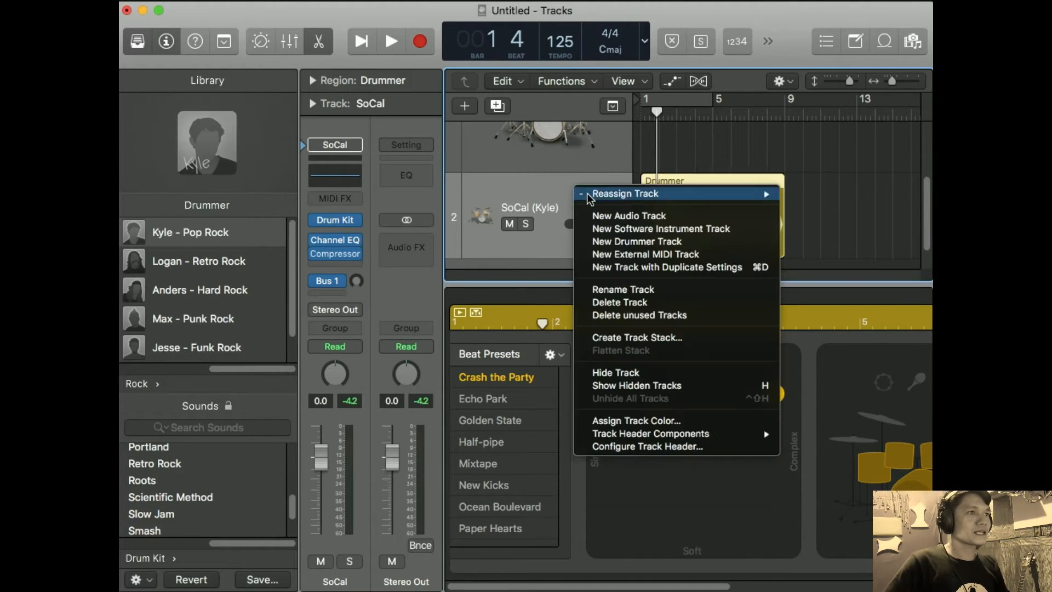
pyautogui.click(627, 302)
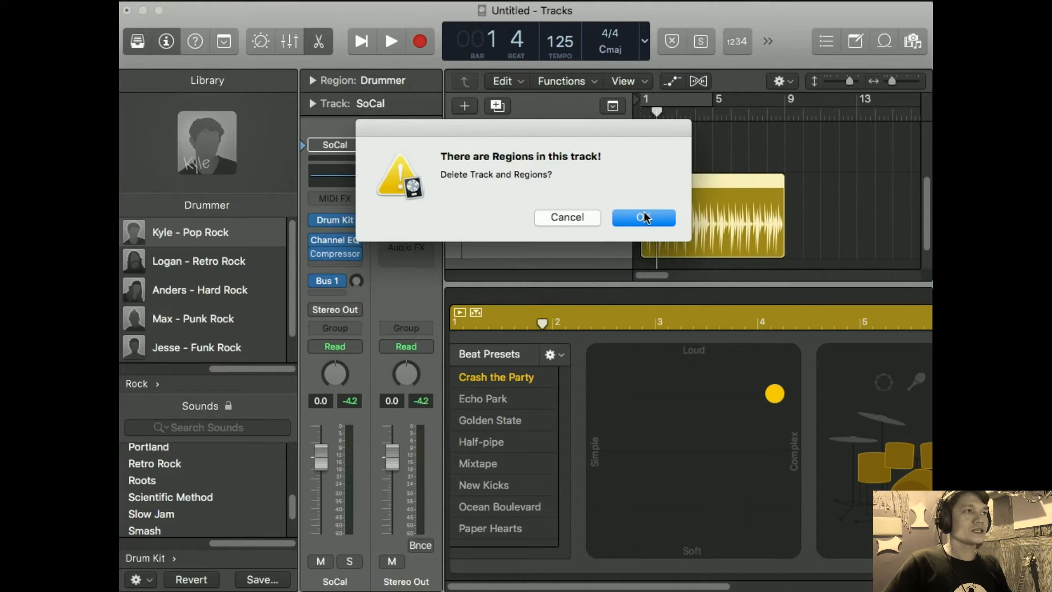
pyautogui.click(645, 218)
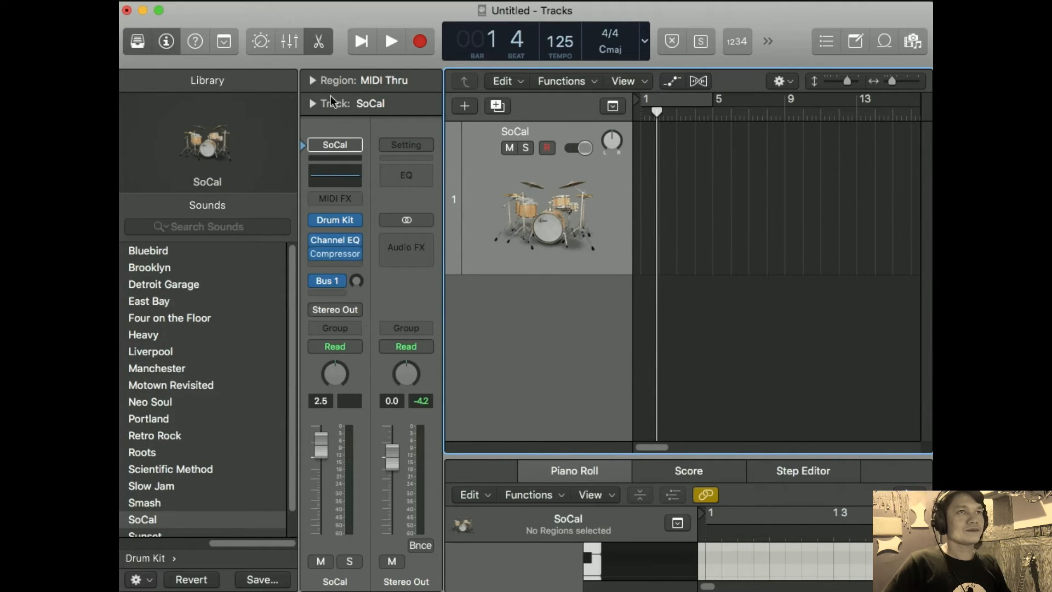
# Hide the Library and enlarge the Piano Roll so its drum rows down to Kick at C1 are accessible.
pyautogui.click(320, 43)
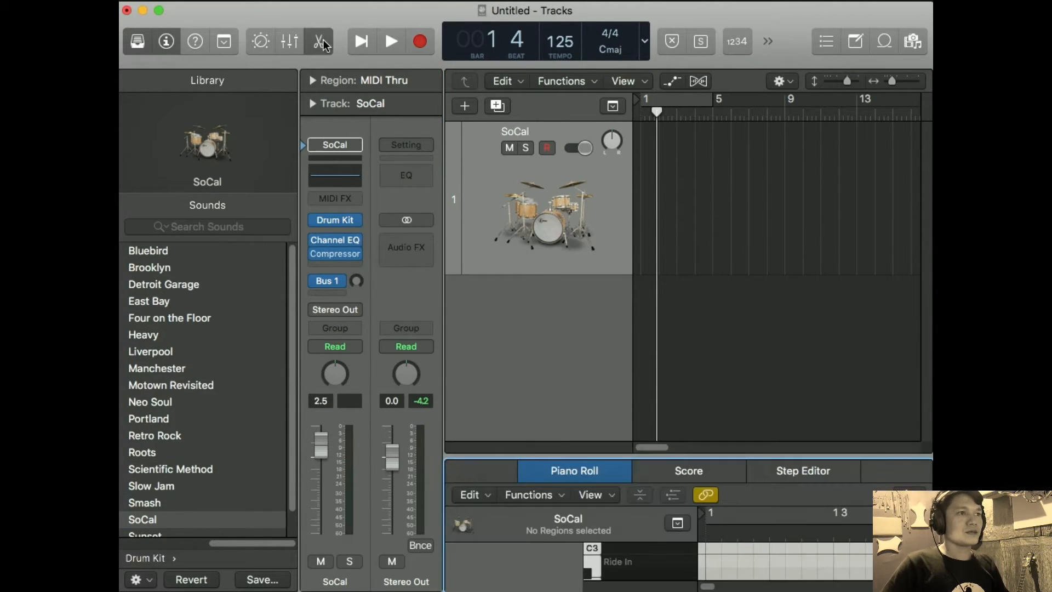
pyautogui.moveTo(511, 450); pyautogui.dragTo(515, 314)
pyautogui.click(138, 41)
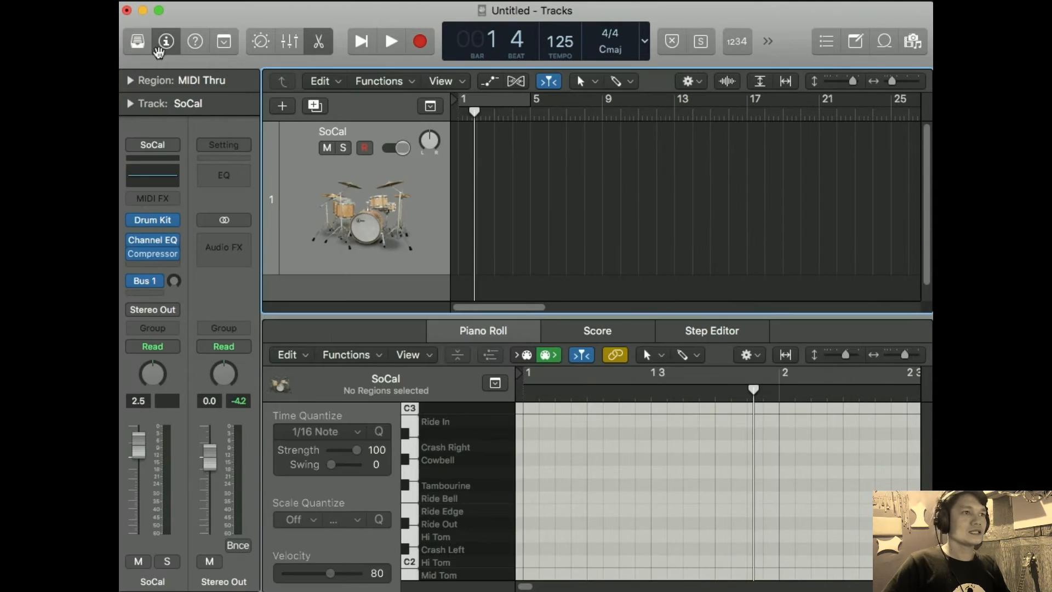
pyautogui.moveTo(609, 319); pyautogui.dragTo(635, 201)
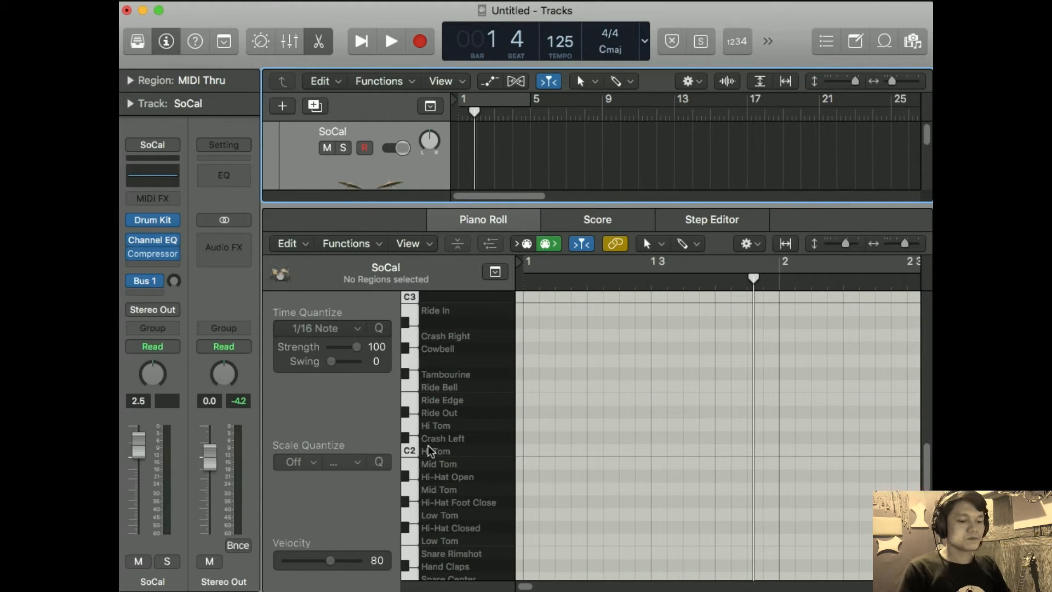
pyautogui.scroll(-4, 438, 460)
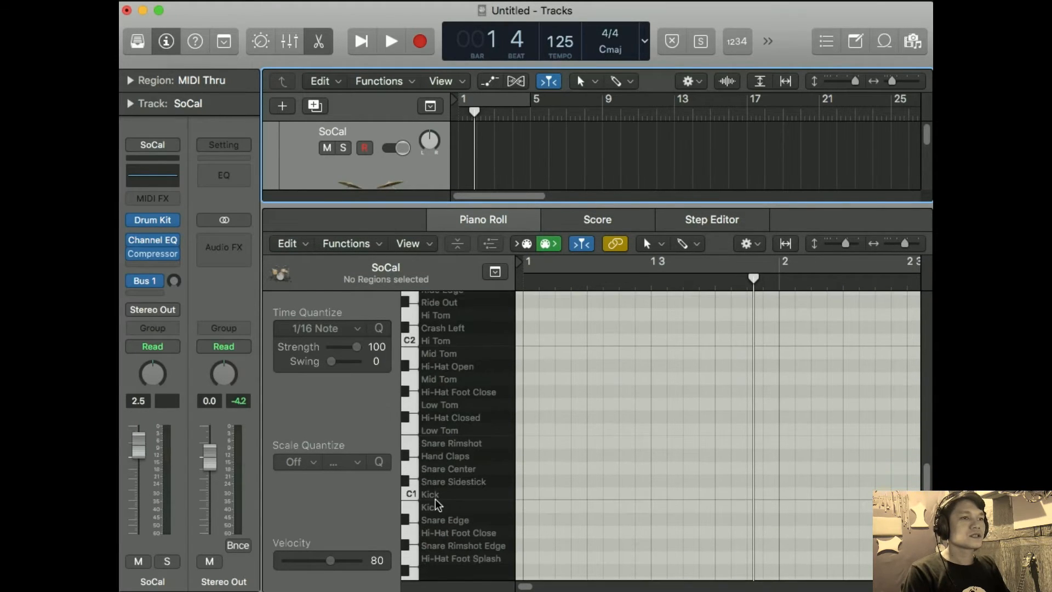
# Audition the kick and snare keys, and add a Kick note at C1 on beat 1 and a Snare Sidestick note on beat 2.
pyautogui.click(406, 498)
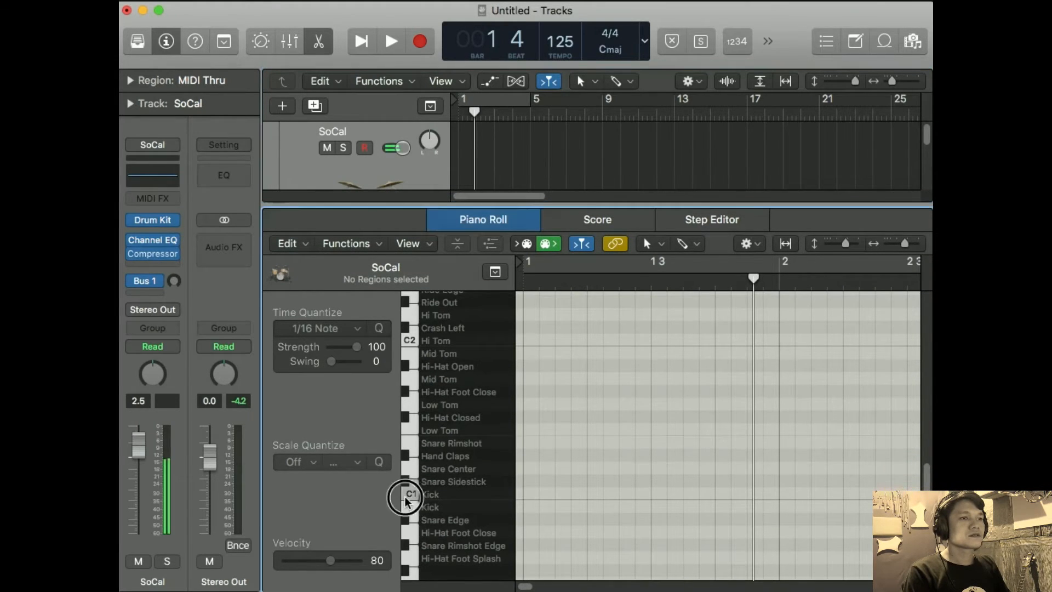
pyautogui.click(530, 494)
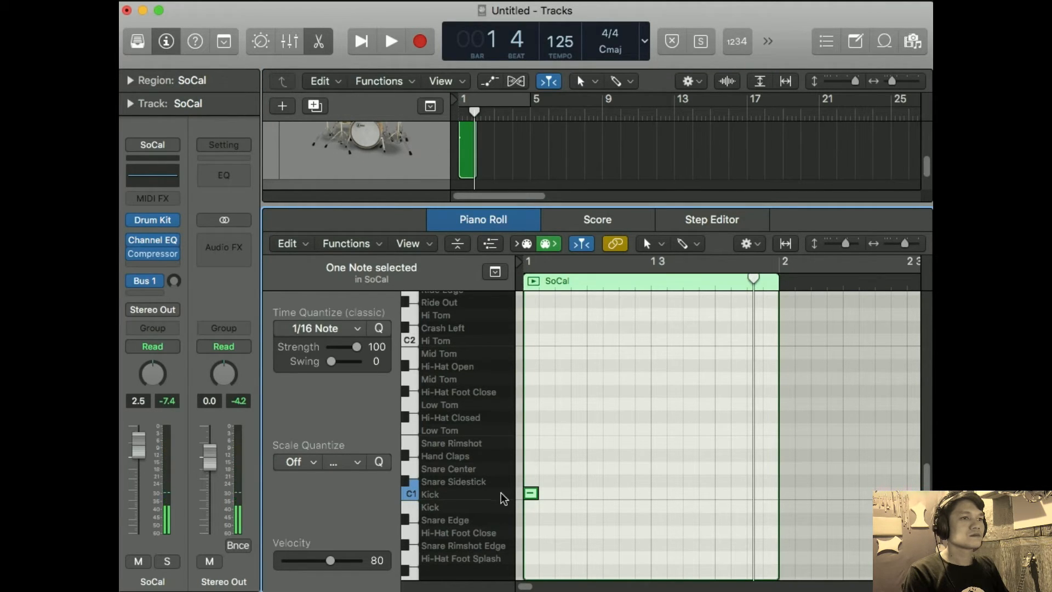
pyautogui.click(410, 477)
pyautogui.click(409, 478)
pyautogui.click(412, 470)
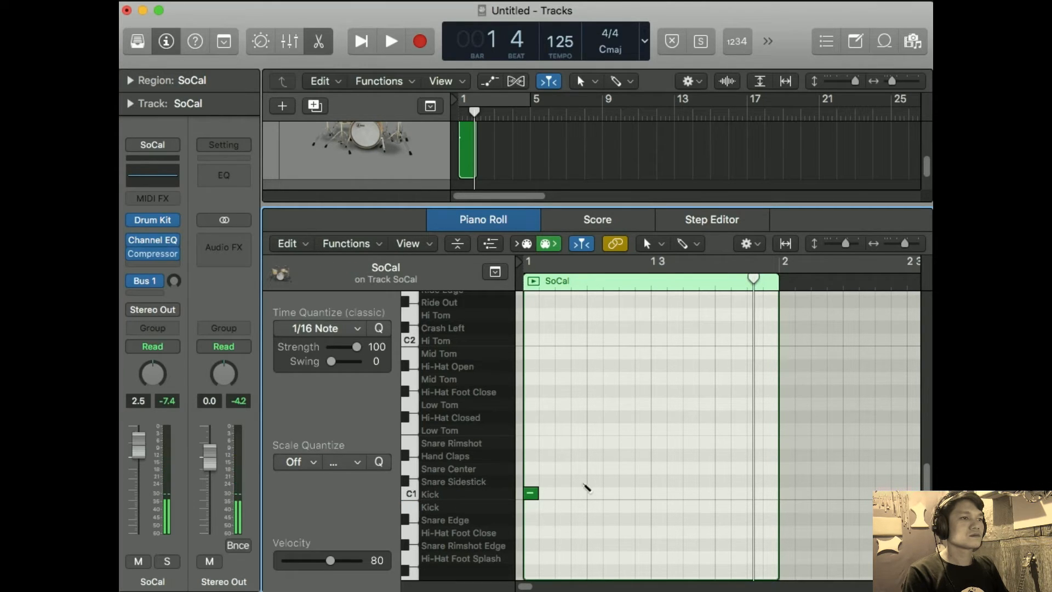
pyautogui.click(595, 481)
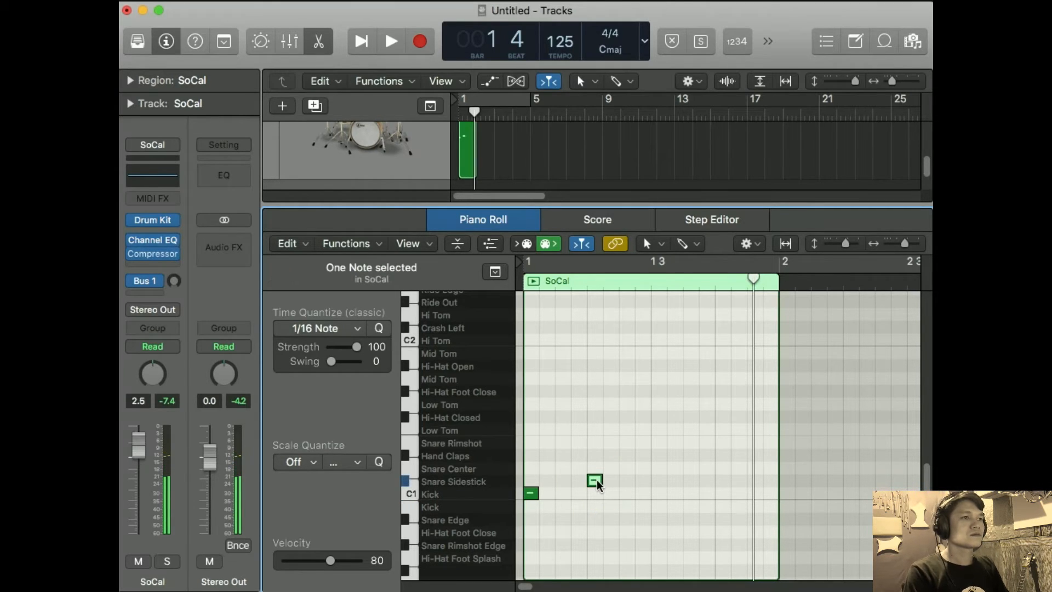
# Play the kick and sidestick notes and lower the project tempo to 80.
pyautogui.press('space')
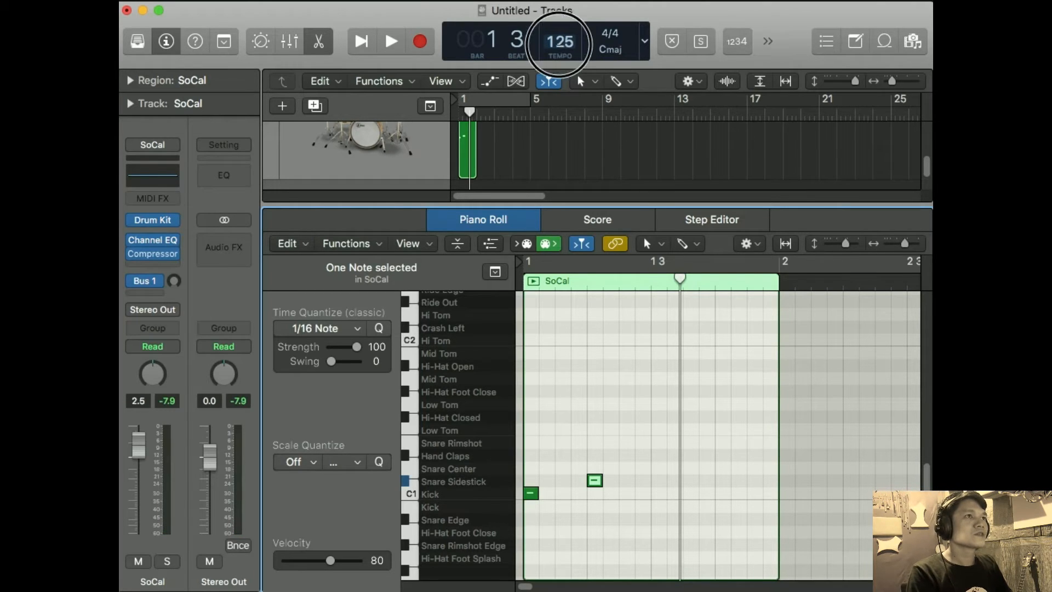
pyautogui.moveTo(559, 44); pyautogui.dragTo(549, 250)
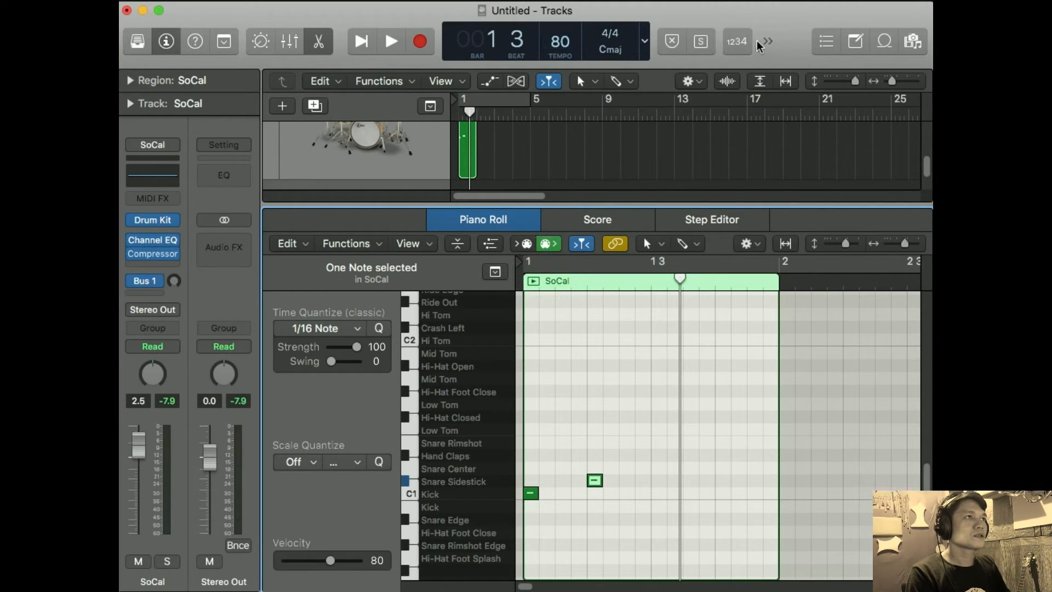
# Turn on the count-in and metronome click, and play the two-note pattern through to bar 4.
pyautogui.click(737, 41)
pyautogui.click(767, 42)
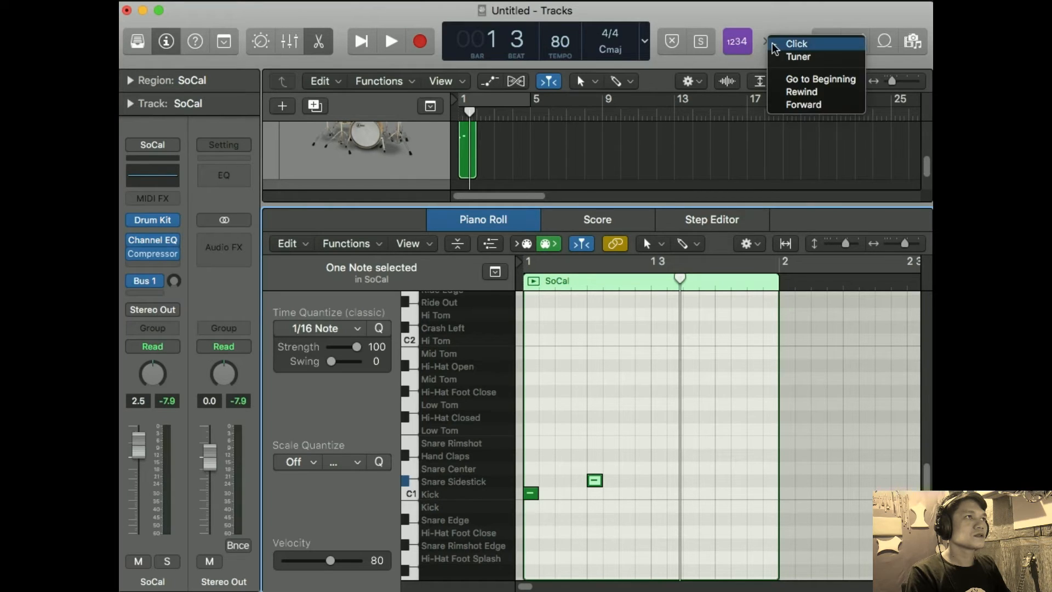
pyautogui.click(795, 80)
pyautogui.press('space')
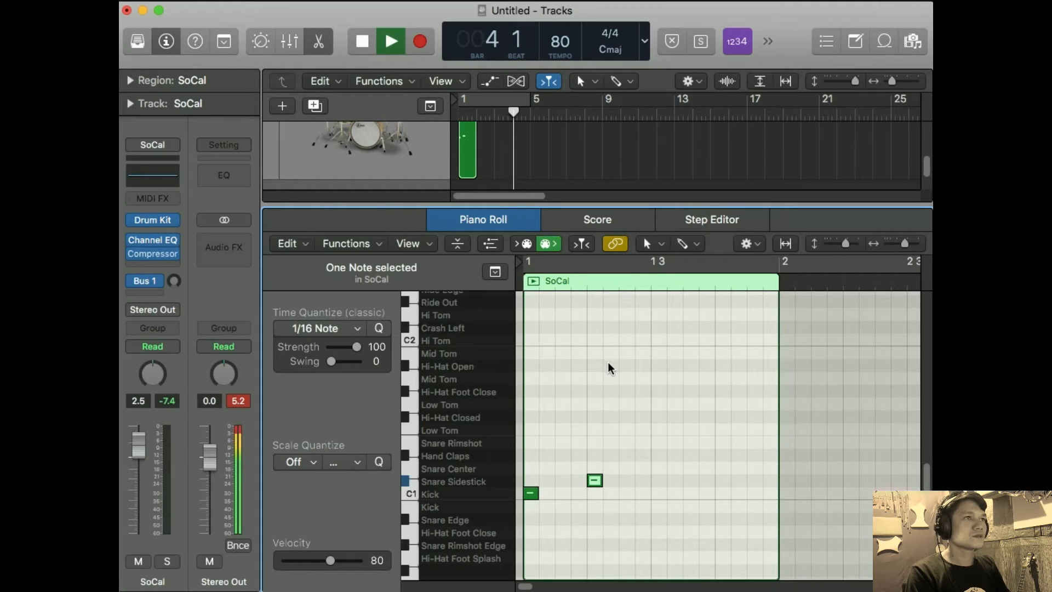
pyautogui.press('space')
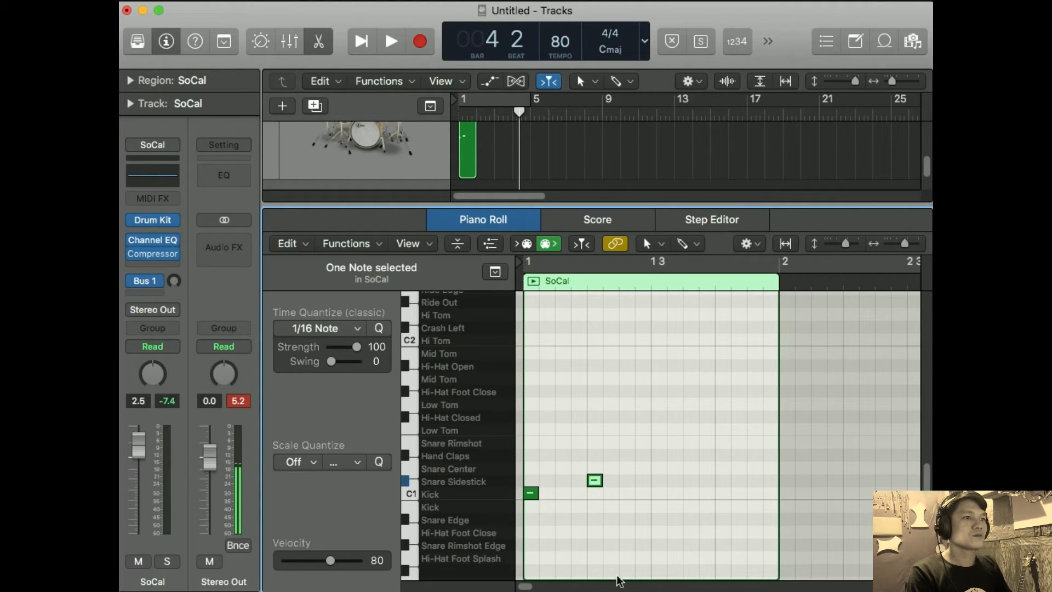
# Return to the beginning, replay the pattern briefly, and turn off the metronome click.
pyautogui.press('Return')
pyautogui.press('space')
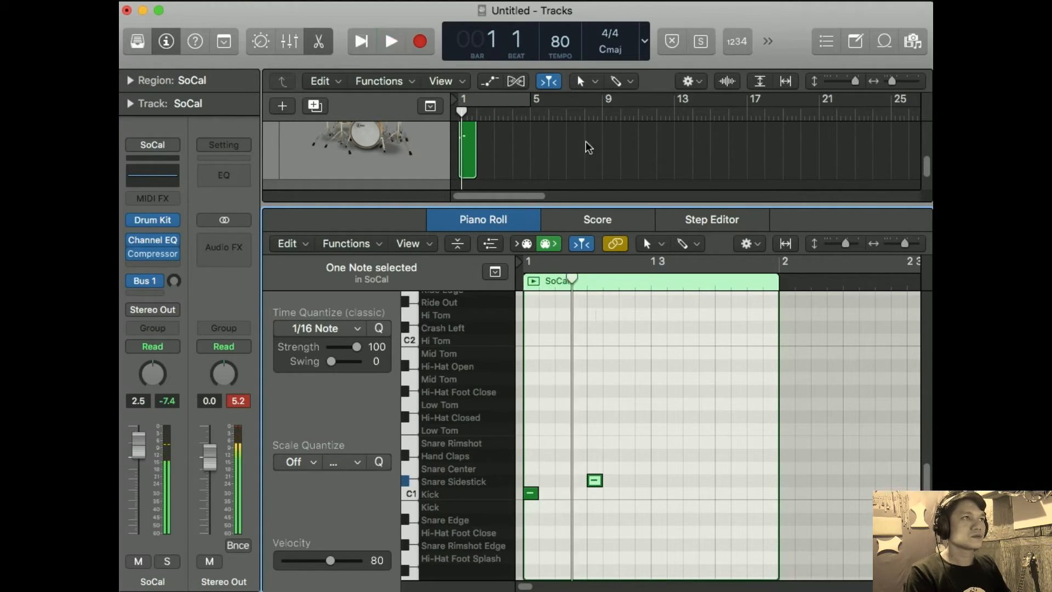
pyautogui.click(769, 42)
pyautogui.click(778, 44)
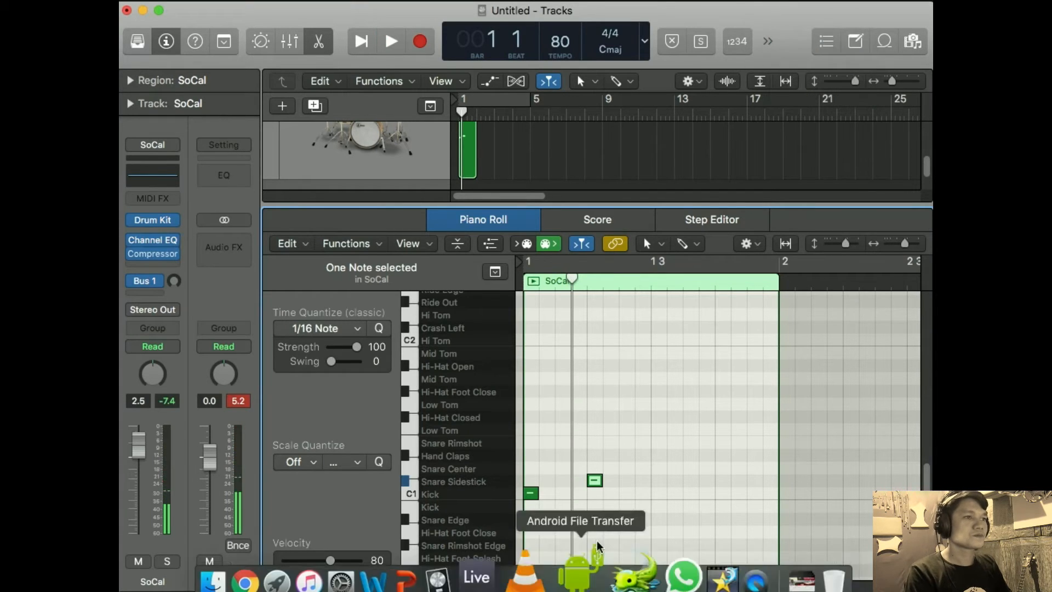
# Play the kick and sidestick pattern twice from the beginning without the click, stopping within the first bar.
pyautogui.press('space')
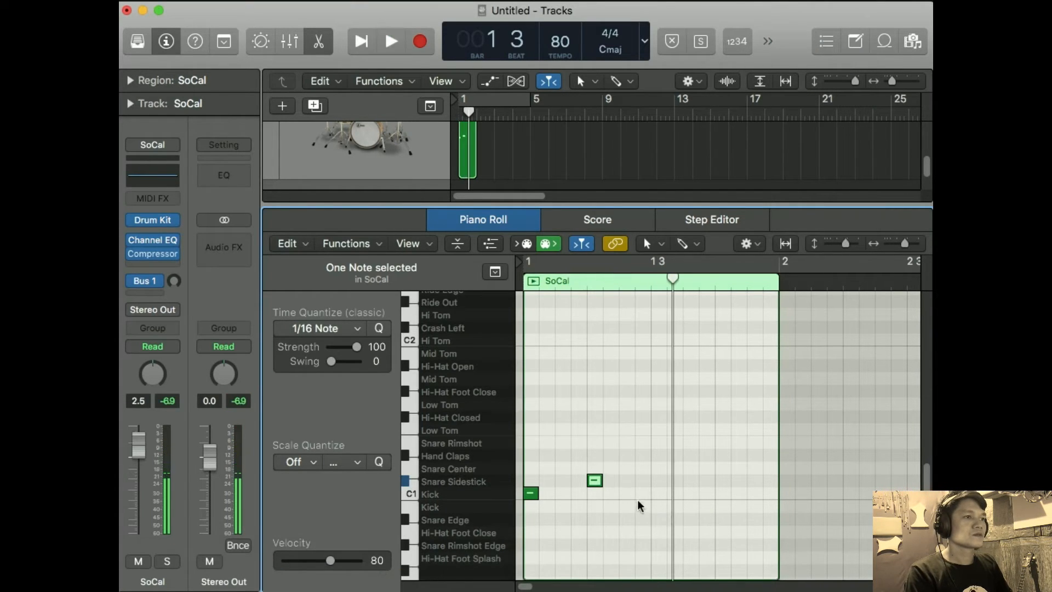
pyautogui.press('Return')
pyautogui.press('space')
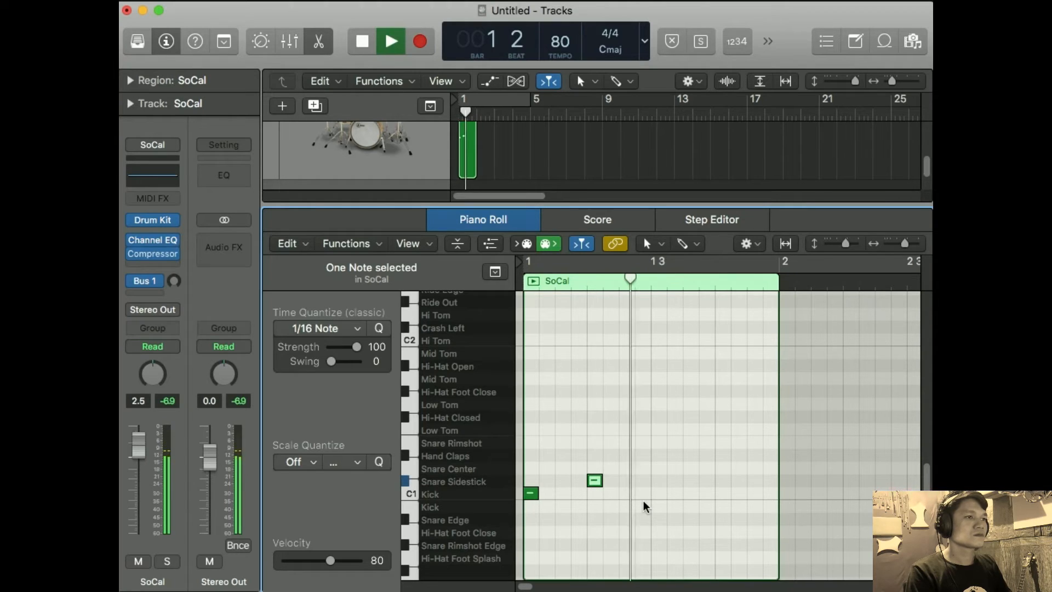
pyautogui.press('space')
# Add a Kick note at C1 one sixteenth before beat 3 and play the bar to check it.
pyautogui.click(644, 493)
pyautogui.press('space')
pyautogui.press('space')
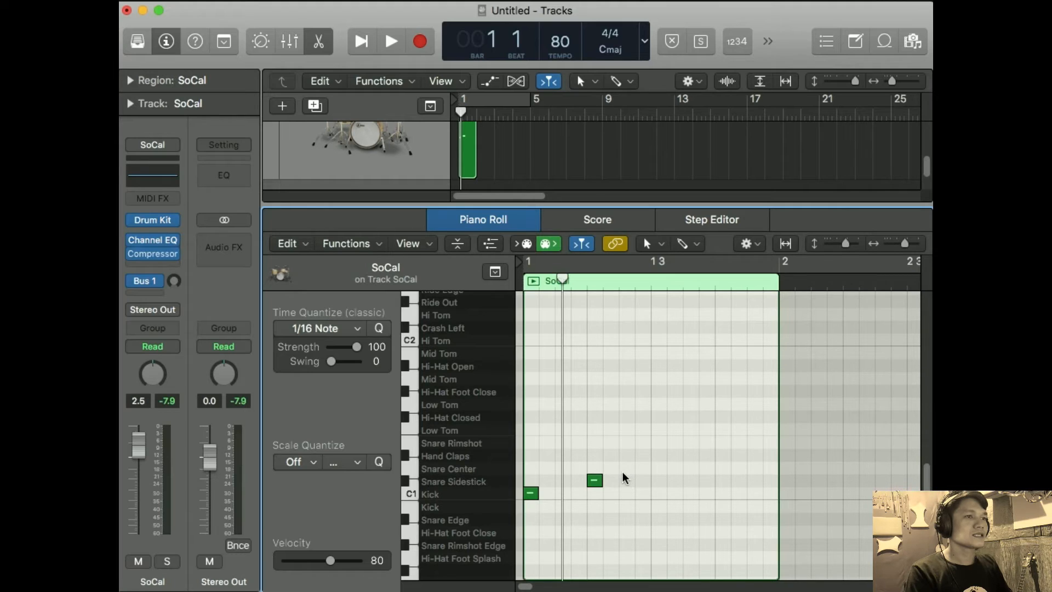
pyautogui.click(641, 494)
pyautogui.press('space')
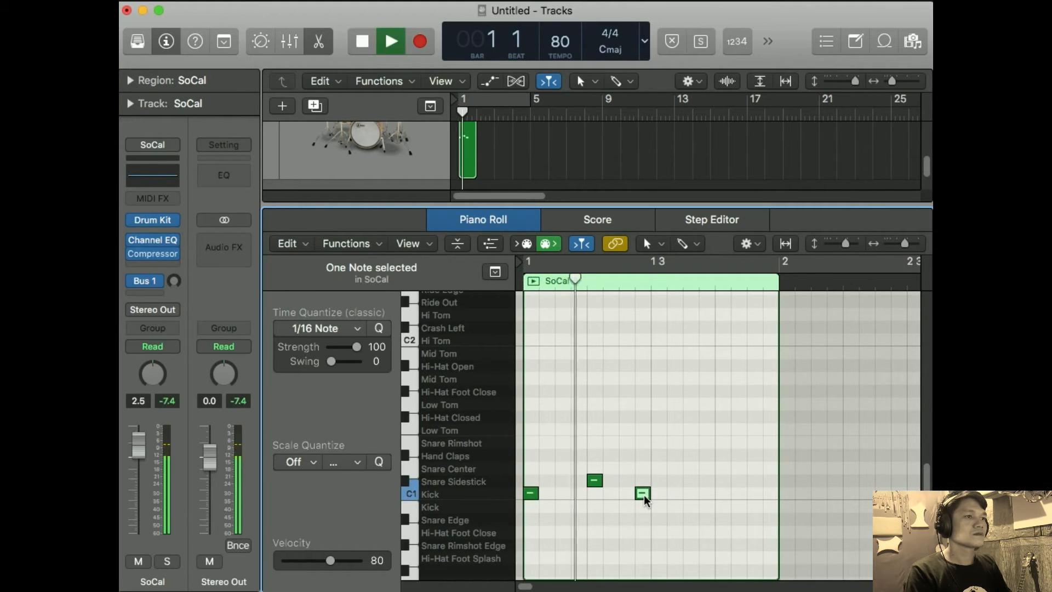
pyautogui.press('space')
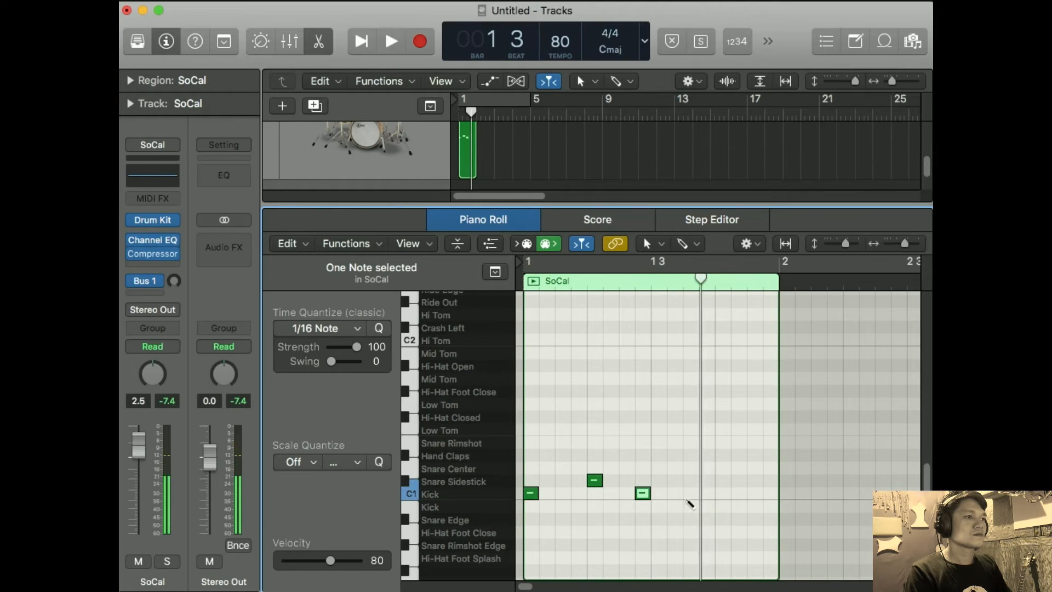
# Add a Kick note halfway through beat 3 and a Snare Center note one sixteenth after beat 4, and play the bar.
pyautogui.click(690, 493)
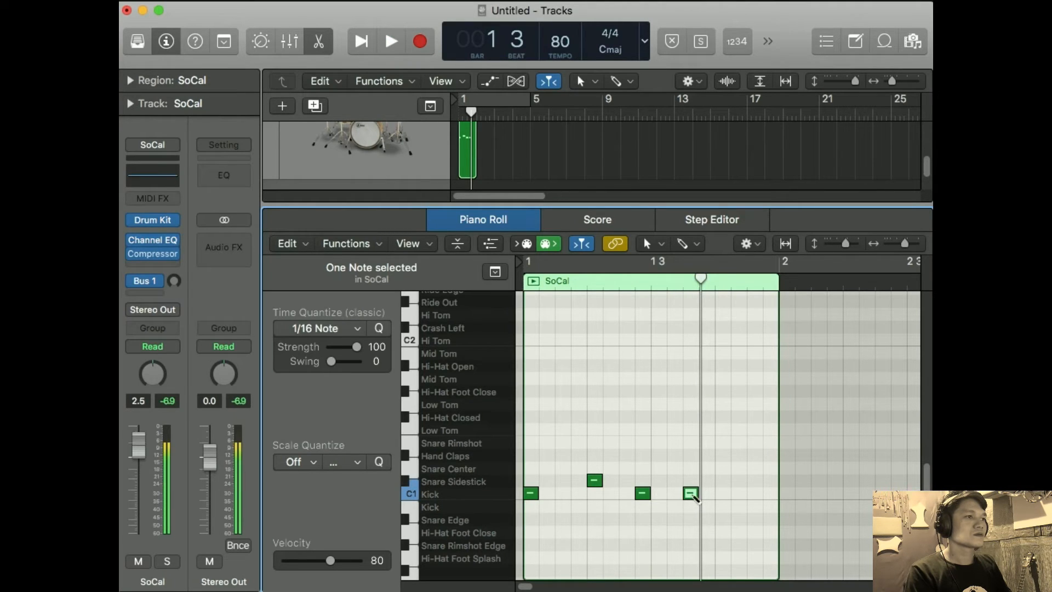
pyautogui.click(732, 467)
pyautogui.moveTo(726, 477)
pyautogui.mouseDown()
pyautogui.moveTo(712, 477)
pyautogui.moveTo(739, 474)
pyautogui.mouseUp()
pyautogui.press('space')
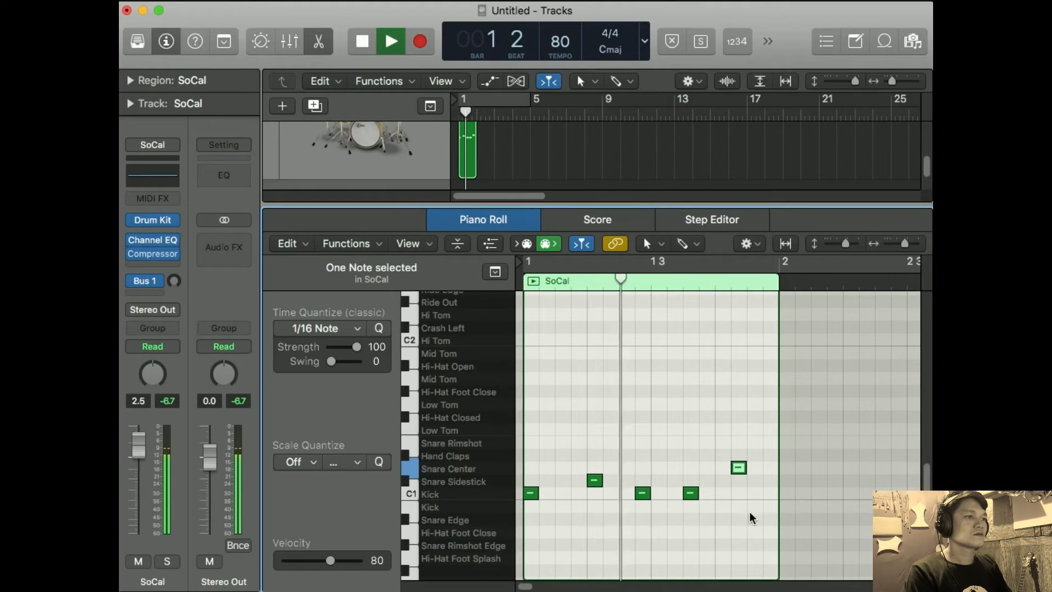
pyautogui.press('space')
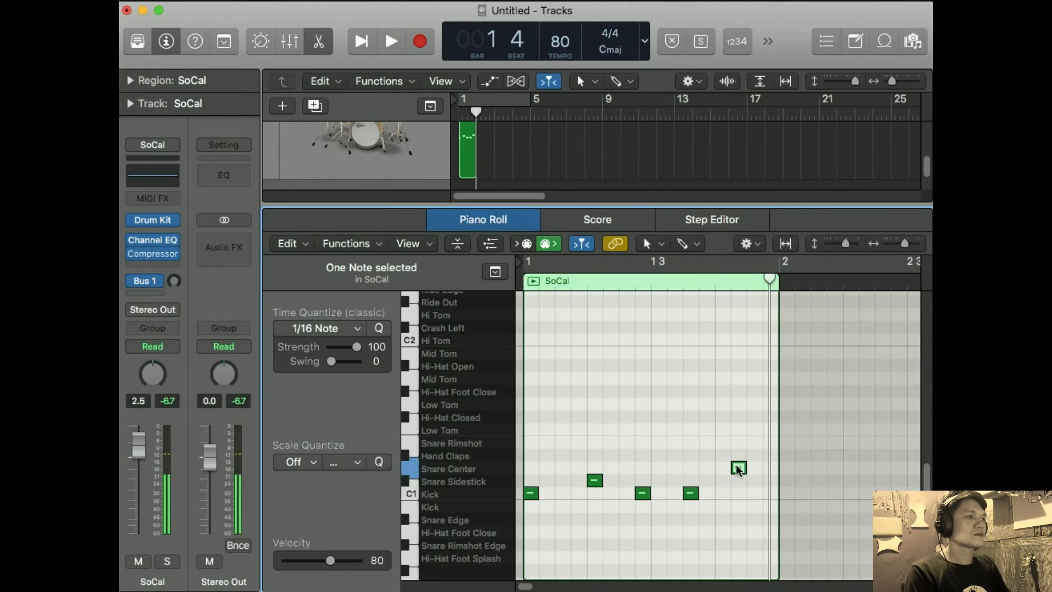
# Move the last snare note back to beat 4 on the Snare Sidestick row and play the bar.
pyautogui.moveTo(738, 466)
pyautogui.mouseDown()
pyautogui.moveTo(721, 468)
pyautogui.moveTo(723, 481)
pyautogui.mouseUp()
pyautogui.press('space')
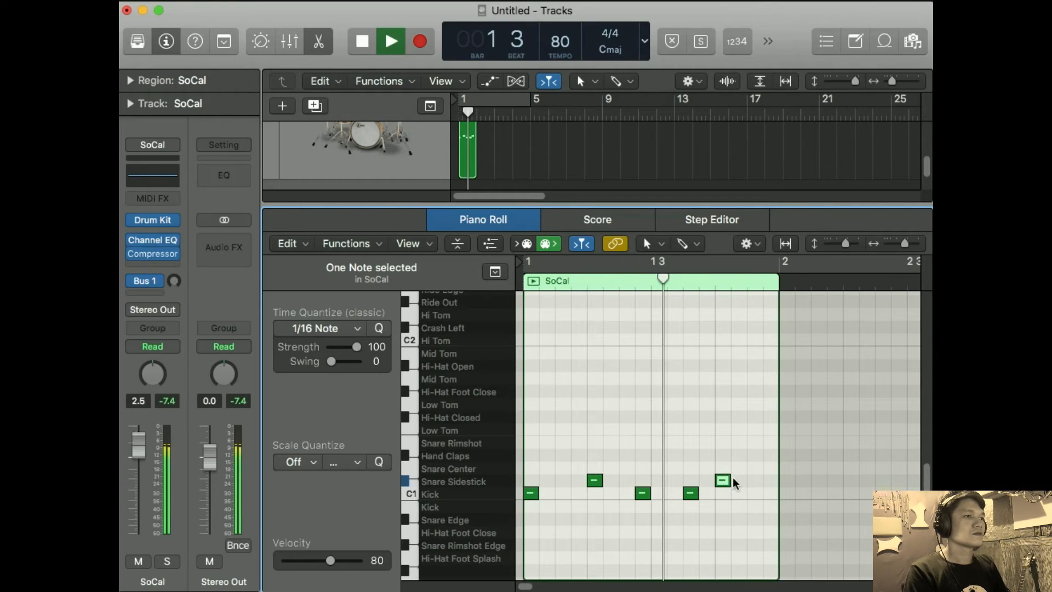
pyautogui.press('space')
# Try the beat 4 note on the Snare Edge row and play the bar to hear it.
pyautogui.moveTo(724, 479); pyautogui.dragTo(729, 528)
pyautogui.press('space')
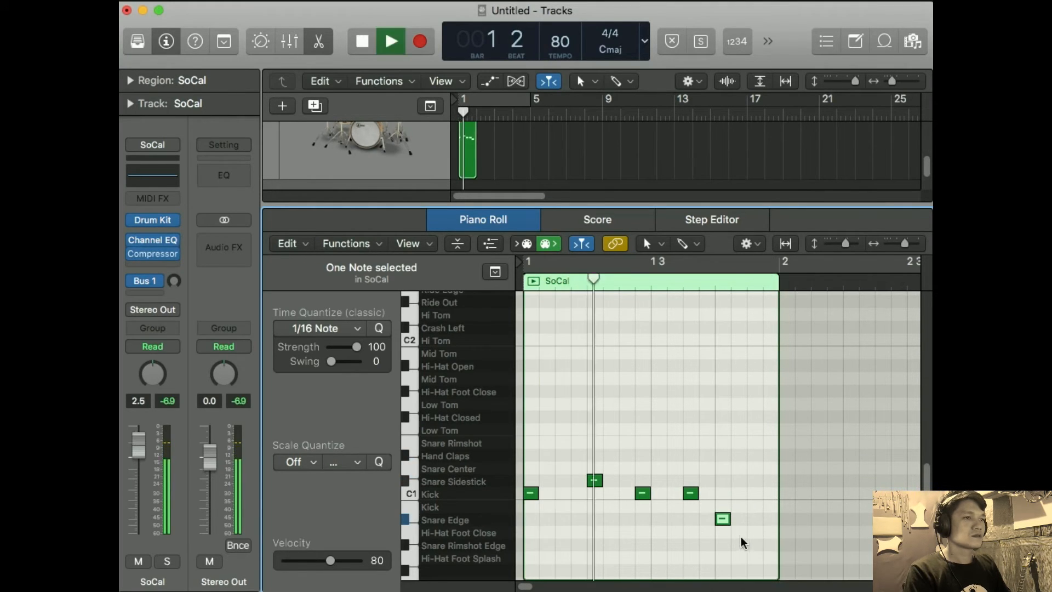
pyautogui.press('space')
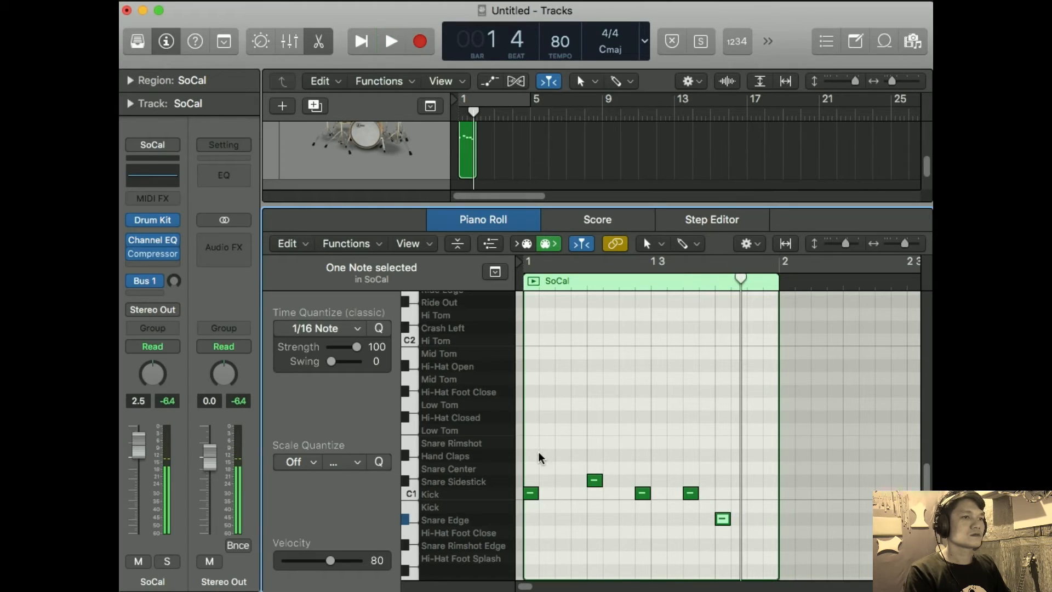
# Move the beat 4 note and the beat 2 sidestick note to the Snare Center row.
pyautogui.moveTo(723, 518); pyautogui.dragTo(722, 468)
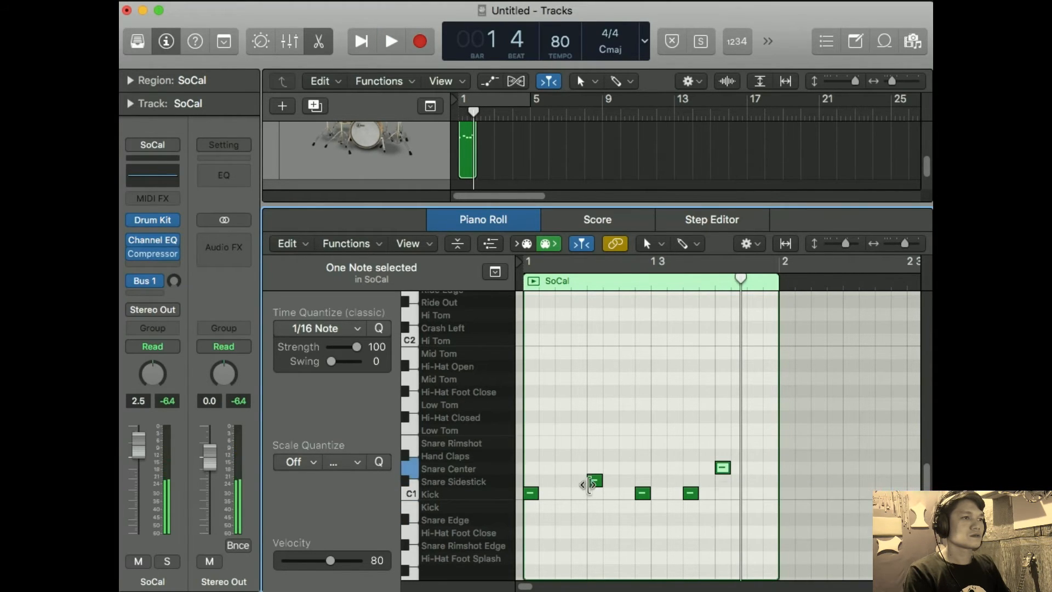
pyautogui.click(594, 480)
pyautogui.moveTo(594, 481); pyautogui.dragTo(595, 469)
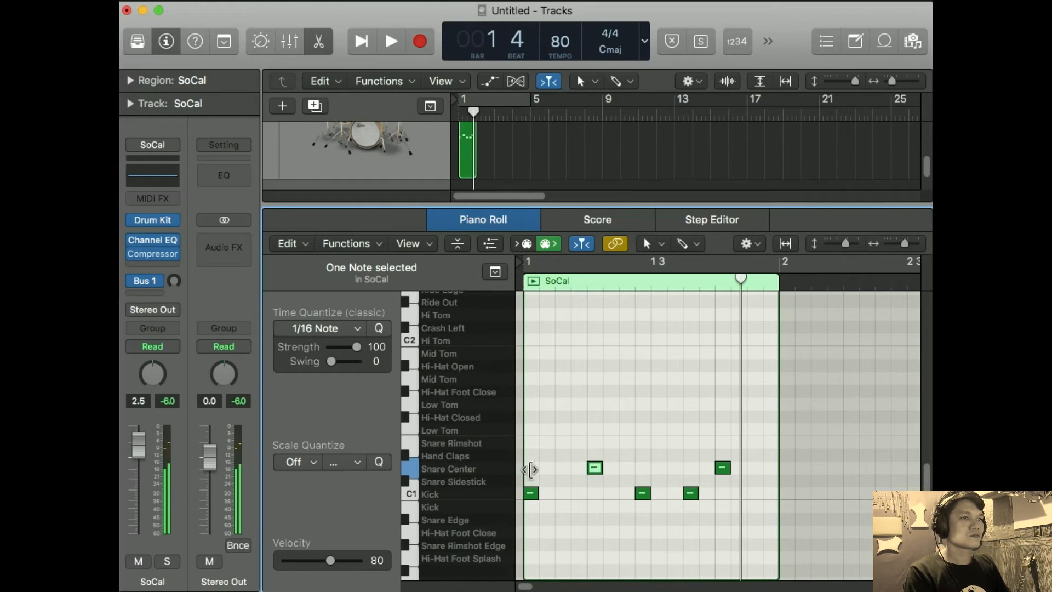
# Add eight Hi-Hat Closed notes at F#1, one on every eighth note of bar 1.
pyautogui.click(404, 418)
pyautogui.click(530, 429)
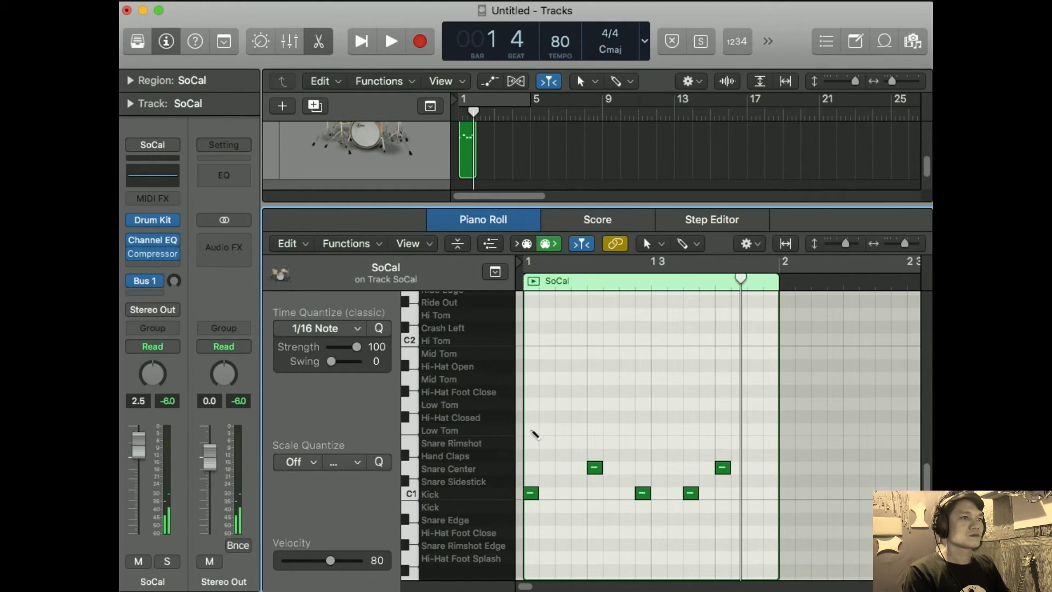
pyautogui.moveTo(532, 431); pyautogui.dragTo(531, 417)
pyautogui.click(563, 416)
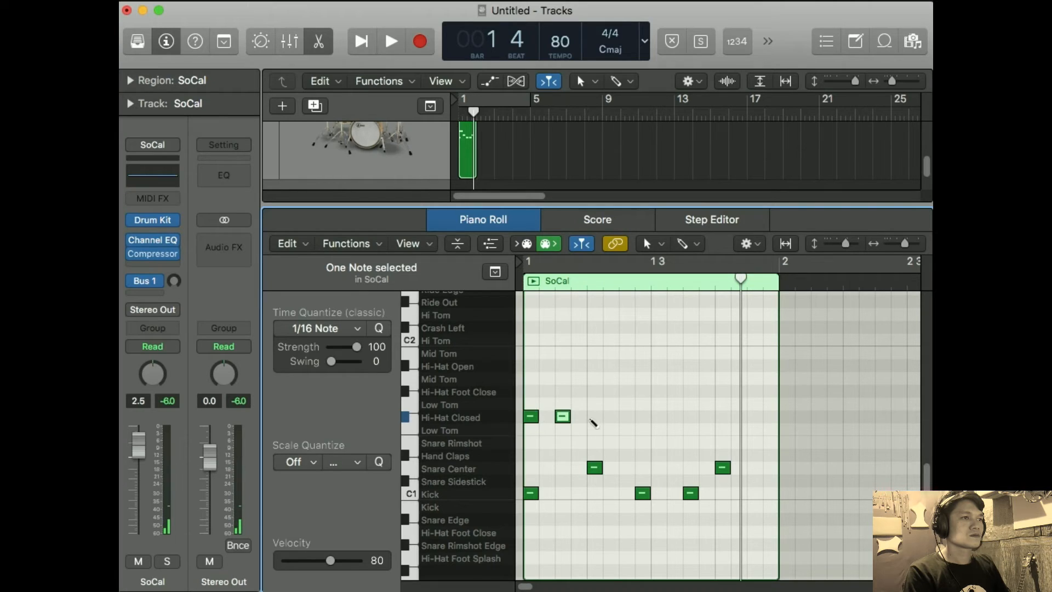
pyautogui.click(594, 416)
pyautogui.click(626, 417)
pyautogui.click(658, 416)
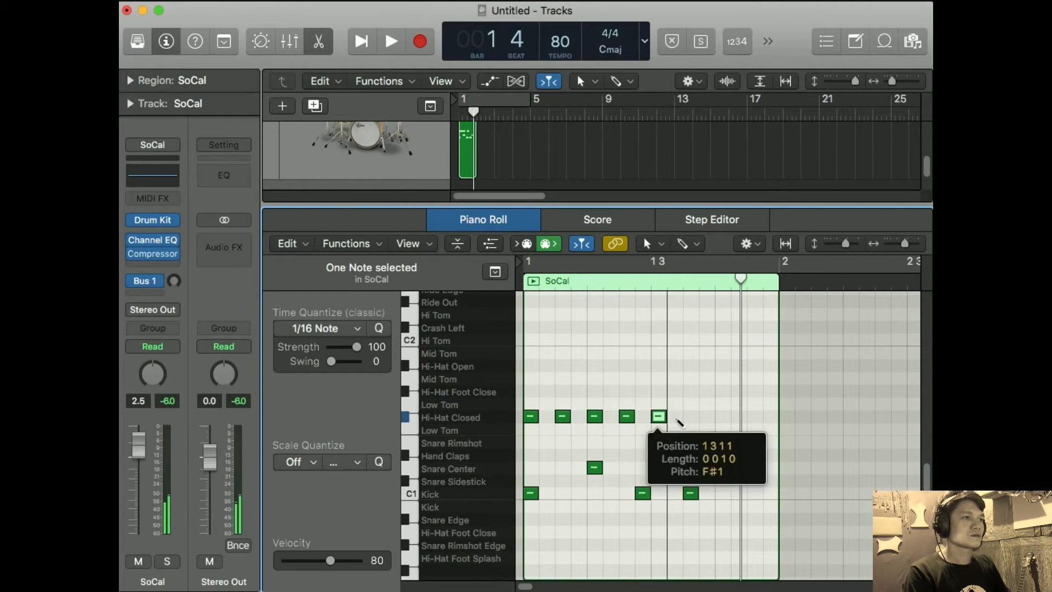
pyautogui.click(692, 417)
pyautogui.click(723, 467)
pyautogui.click(724, 417)
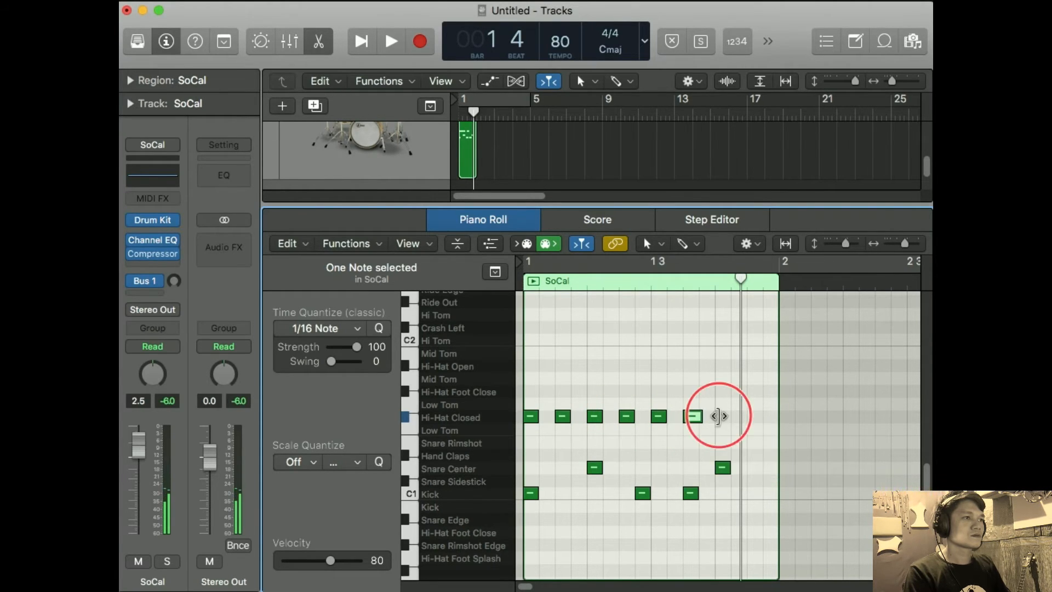
pyautogui.click(758, 417)
# Play the kick, snare and hi-hat pattern several times to check it, stopping within the first bar.
pyautogui.press('space')
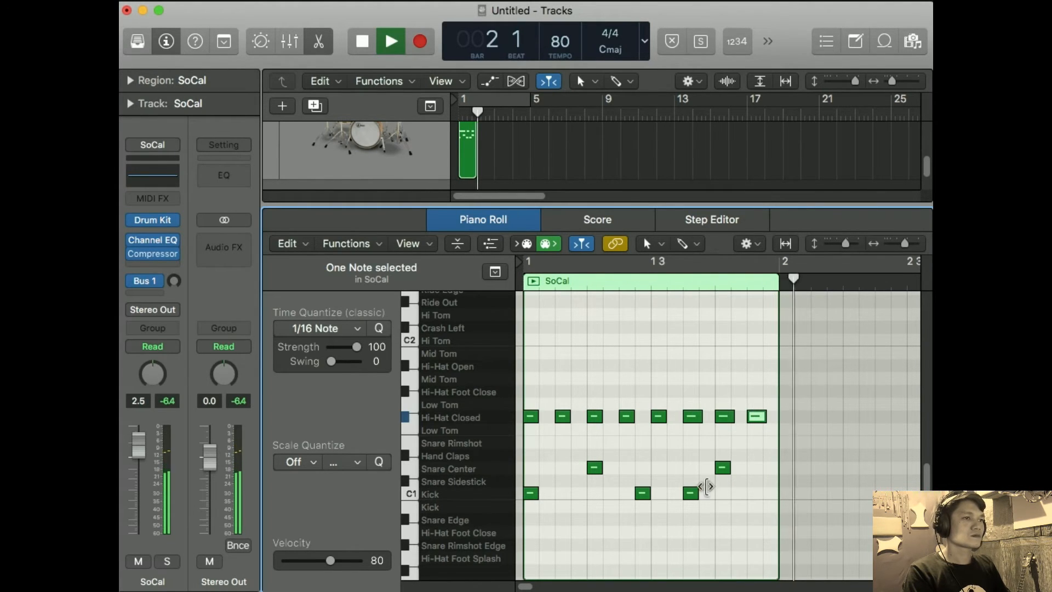
pyautogui.press('space')
pyautogui.press('space')
pyautogui.press('space')
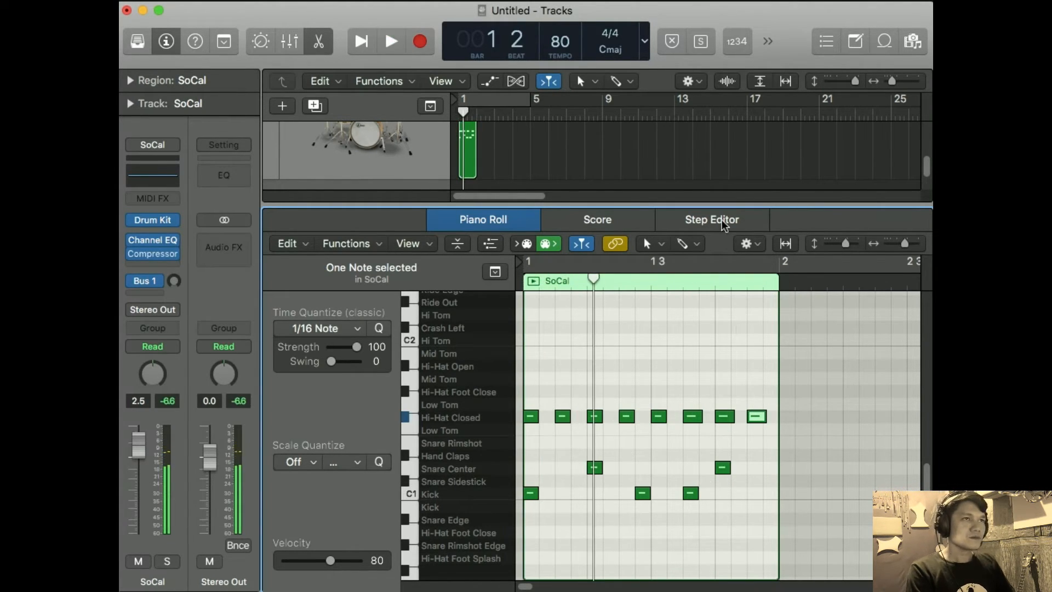
pyautogui.press('space')
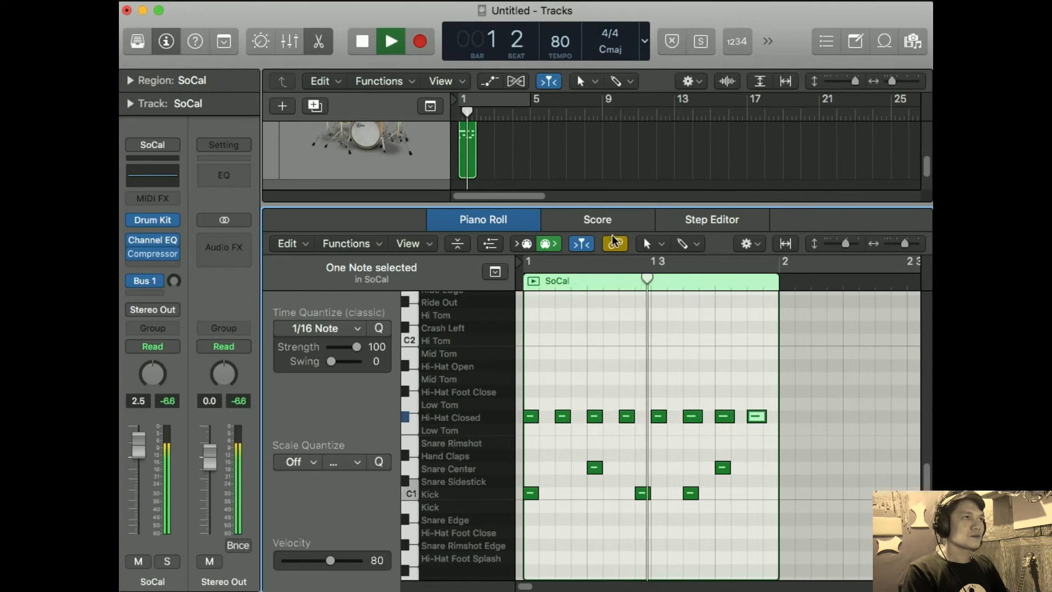
pyautogui.press('space')
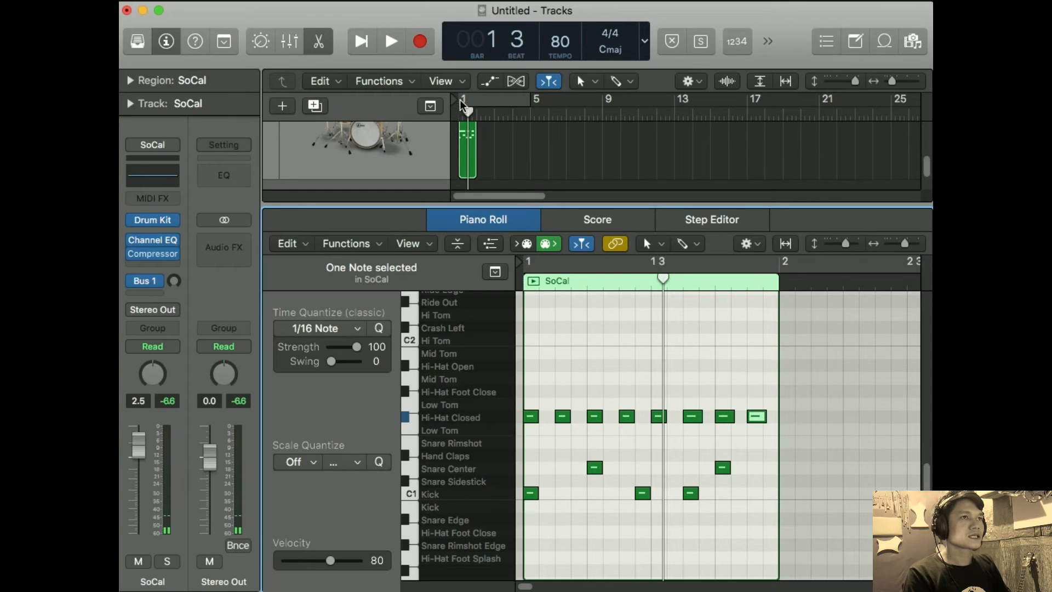
# Set a cycle range over bar 1 and play the looped pattern.
pyautogui.moveTo(462, 100); pyautogui.dragTo(466, 102)
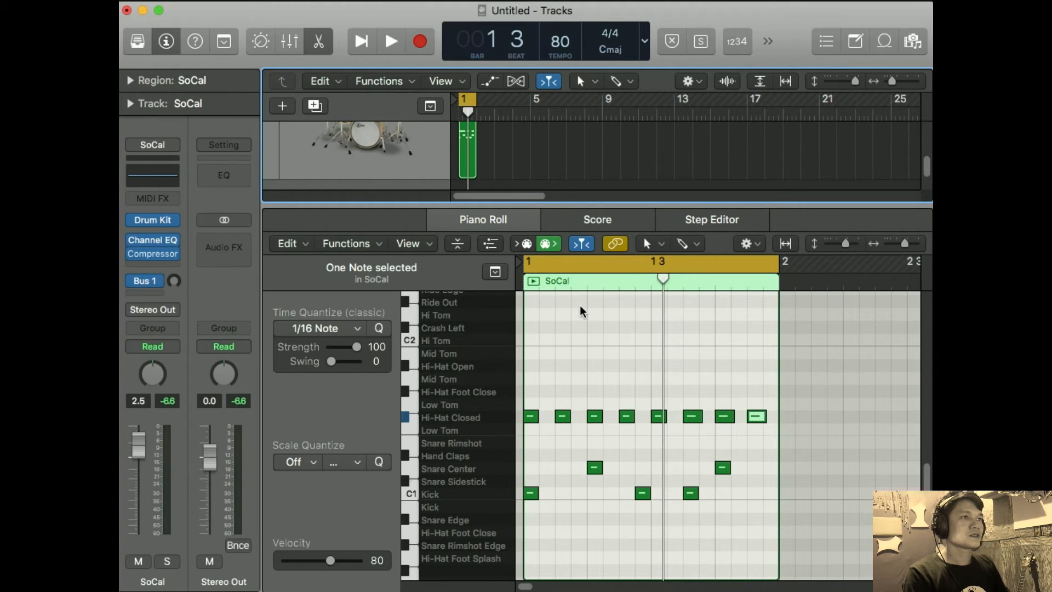
pyautogui.press('space')
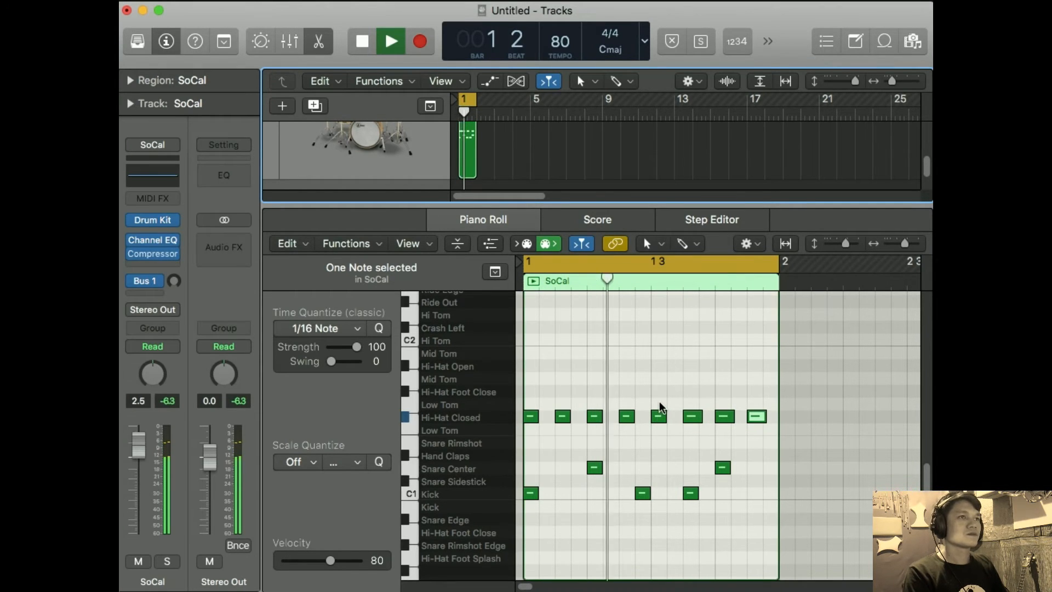
pyautogui.press('space')
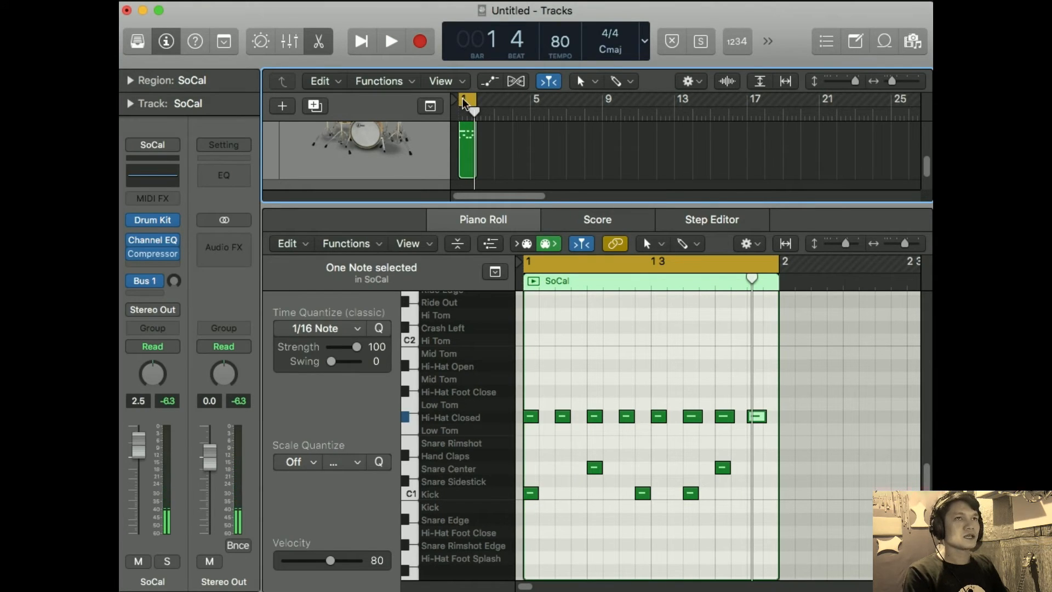
# Hide the Piano Roll and magnify the timeline until the one-bar SoCal region fills most of its width.
pyautogui.click(318, 43)
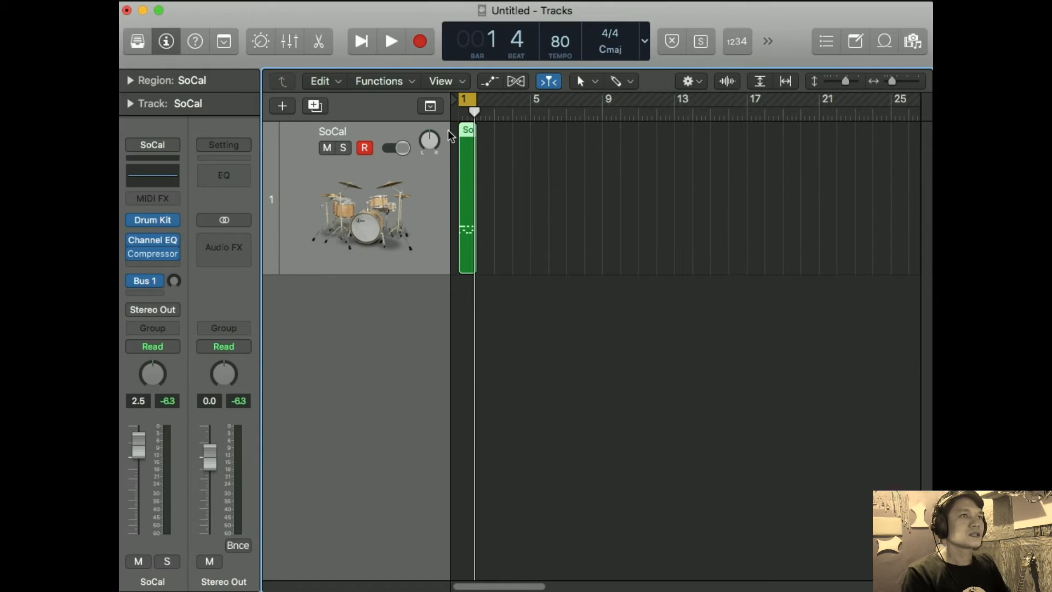
pyautogui.press('super+Left')
pyautogui.press('super+Right')
pyautogui.press('super+Right')
pyautogui.press('super+Right')
pyautogui.press('super+Right')
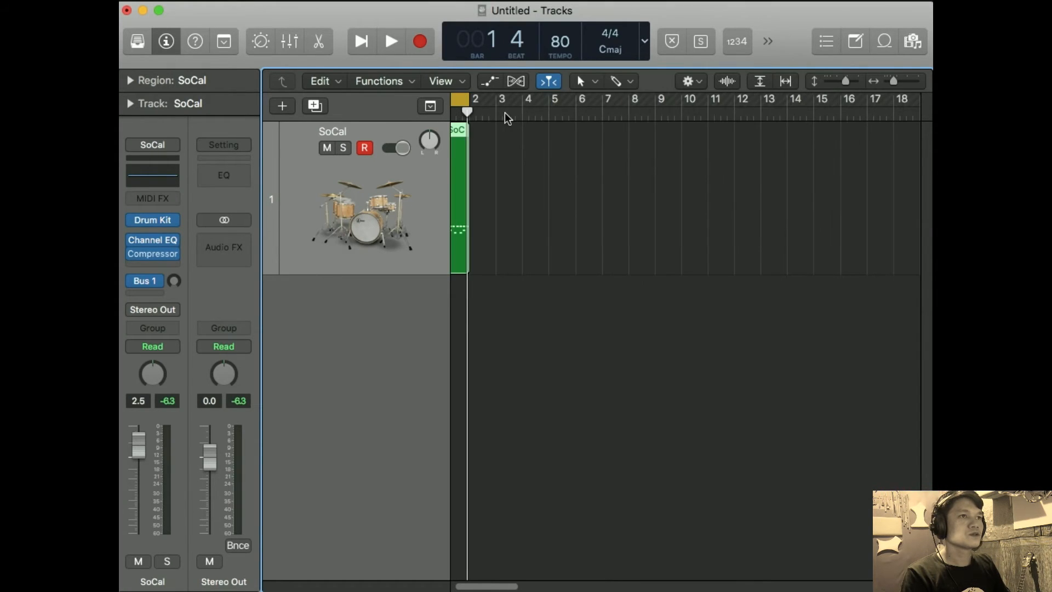
pyautogui.moveTo(463, 588); pyautogui.dragTo(458, 581)
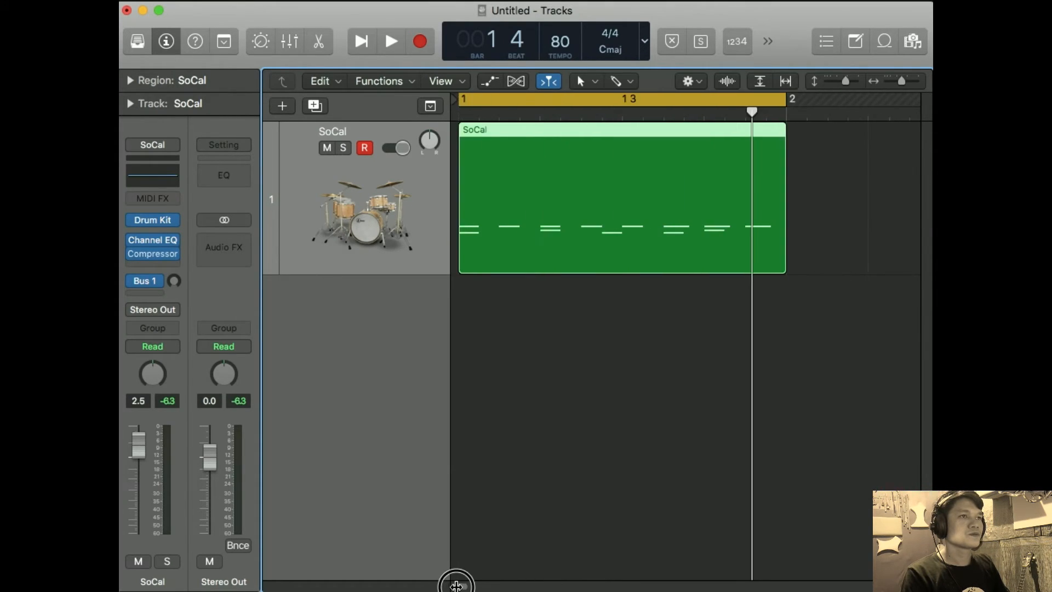
pyautogui.click(553, 223)
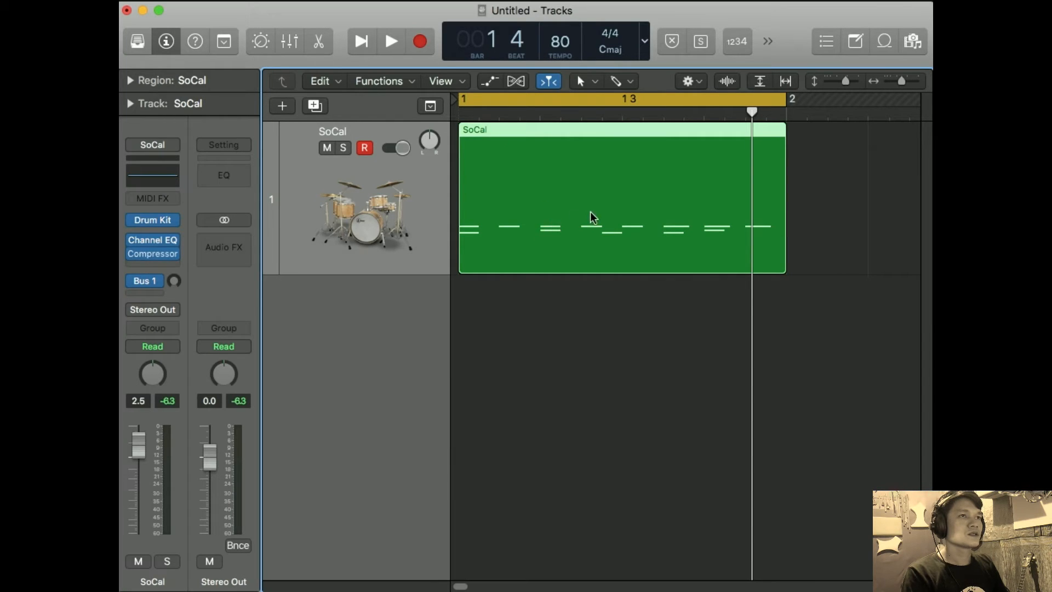
# Reopen the Piano Roll and play the cycled bar from the beginning.
pyautogui.click(318, 41)
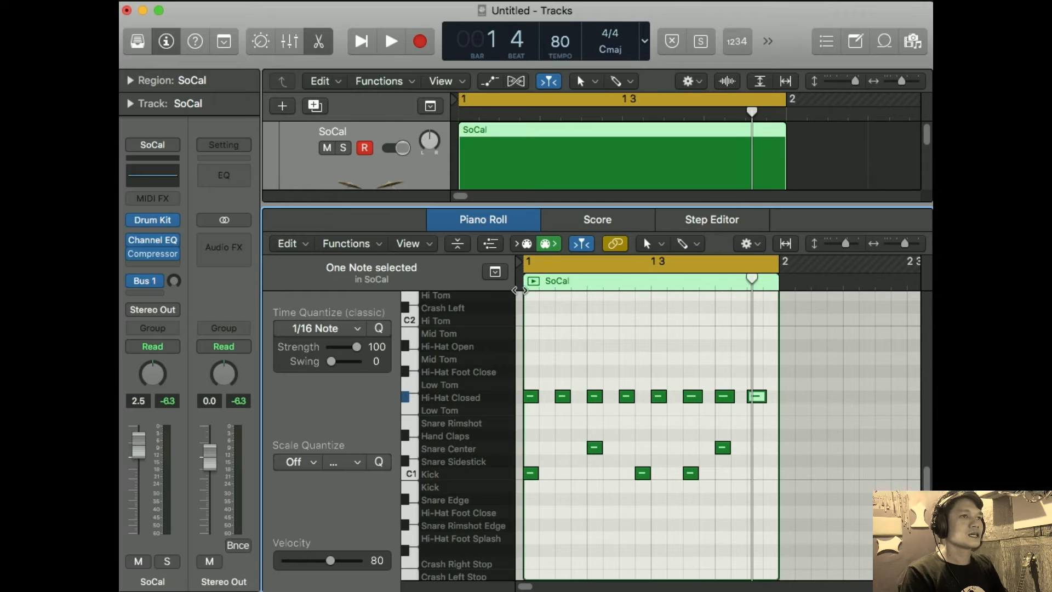
pyautogui.press('Return')
pyautogui.press('space')
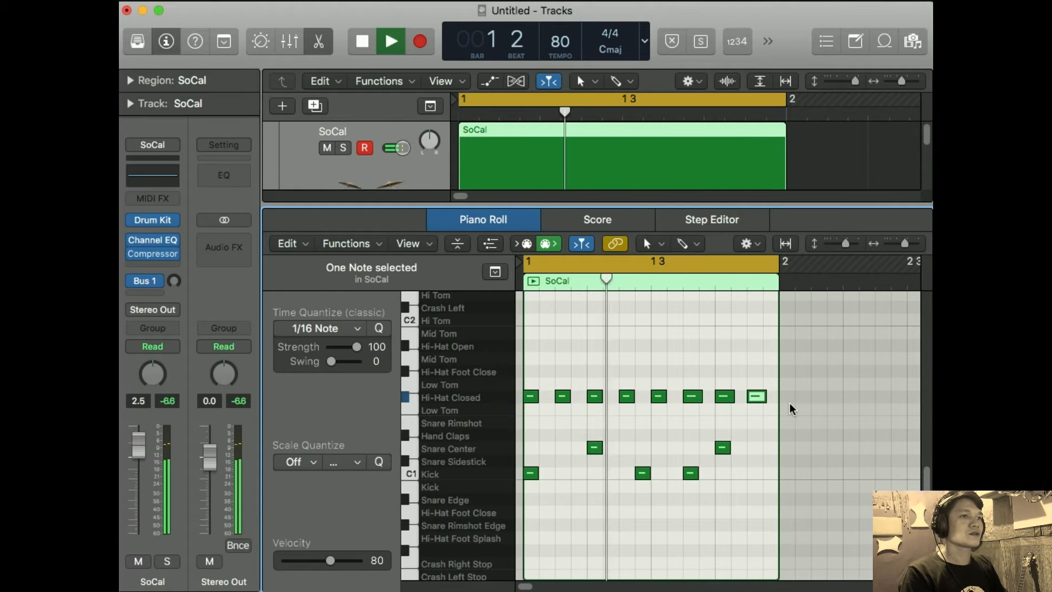
pyautogui.press('space')
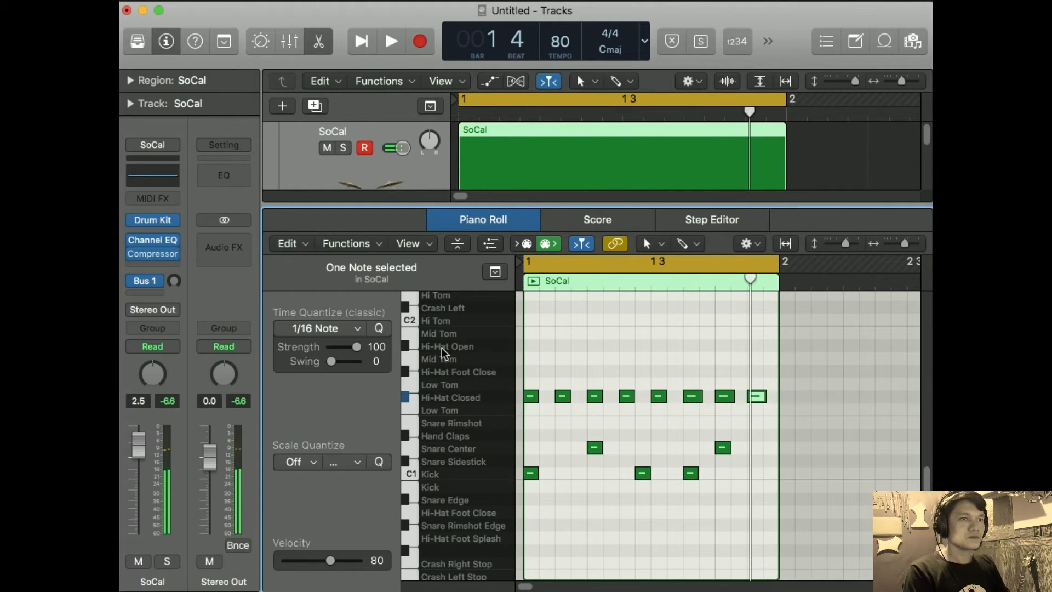
# Set the velocity of the Snare Center note on beat 2 to 83.
pyautogui.click(496, 272)
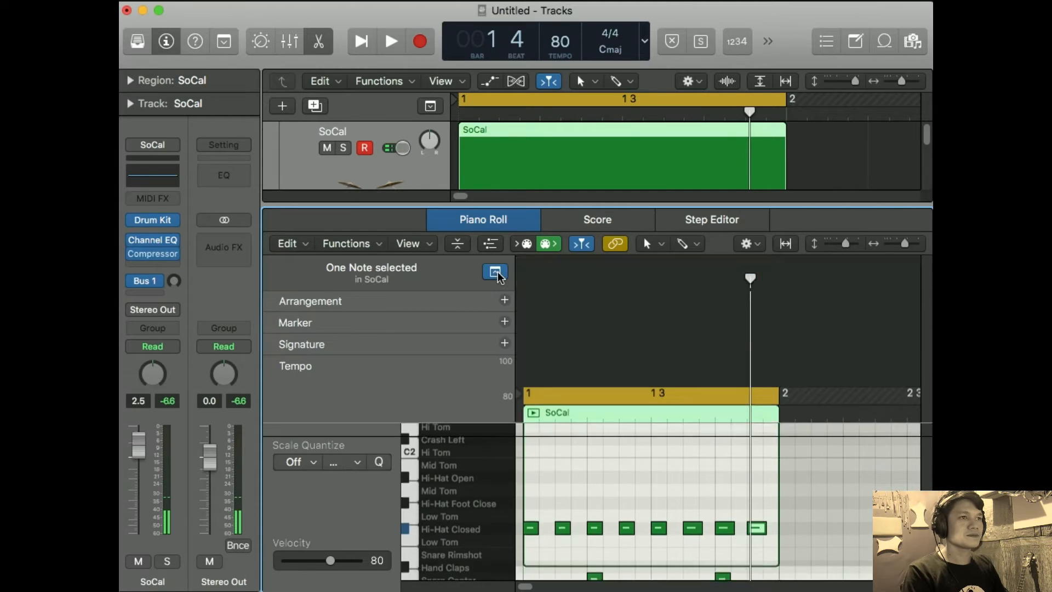
pyautogui.click(496, 271)
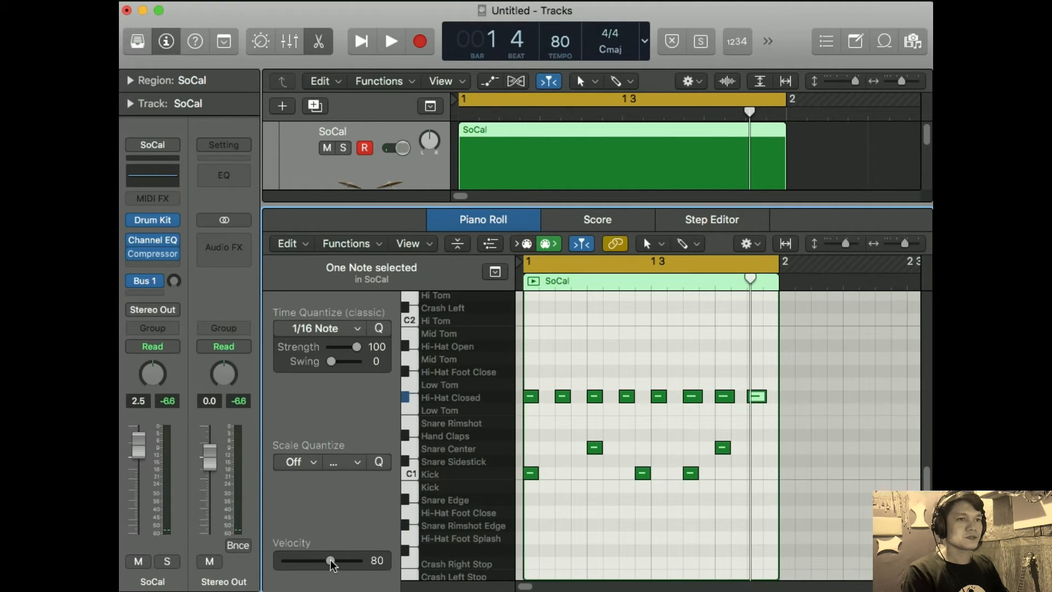
pyautogui.click(532, 473)
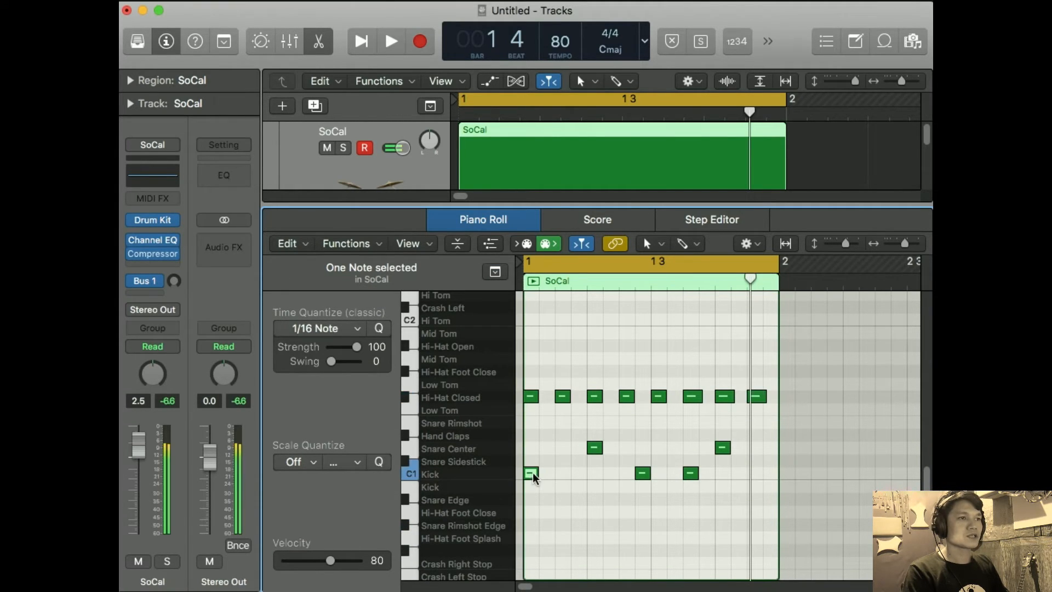
pyautogui.click(594, 449)
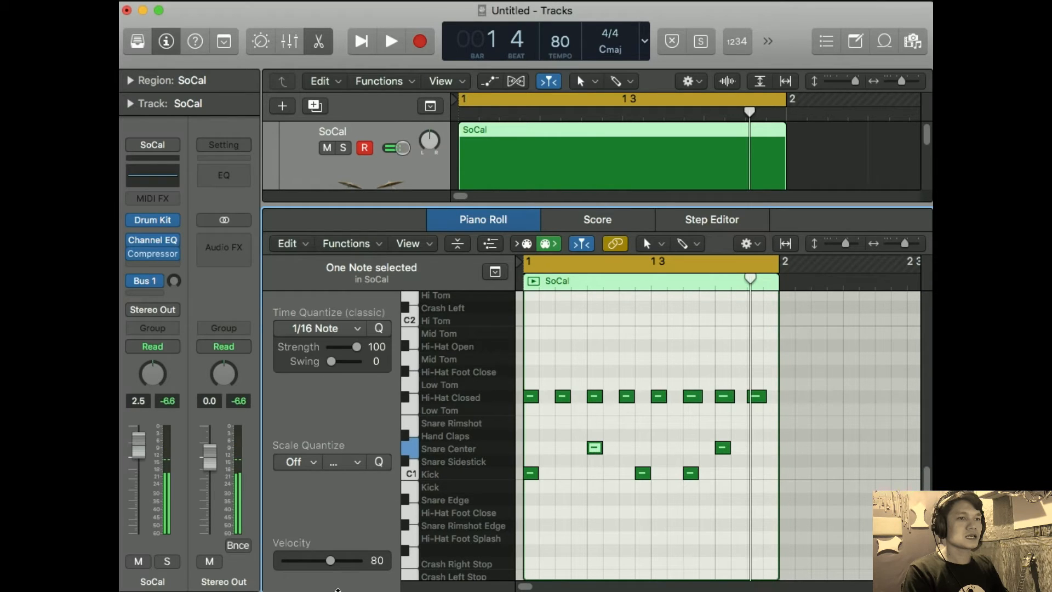
pyautogui.moveTo(330, 562); pyautogui.dragTo(334, 567)
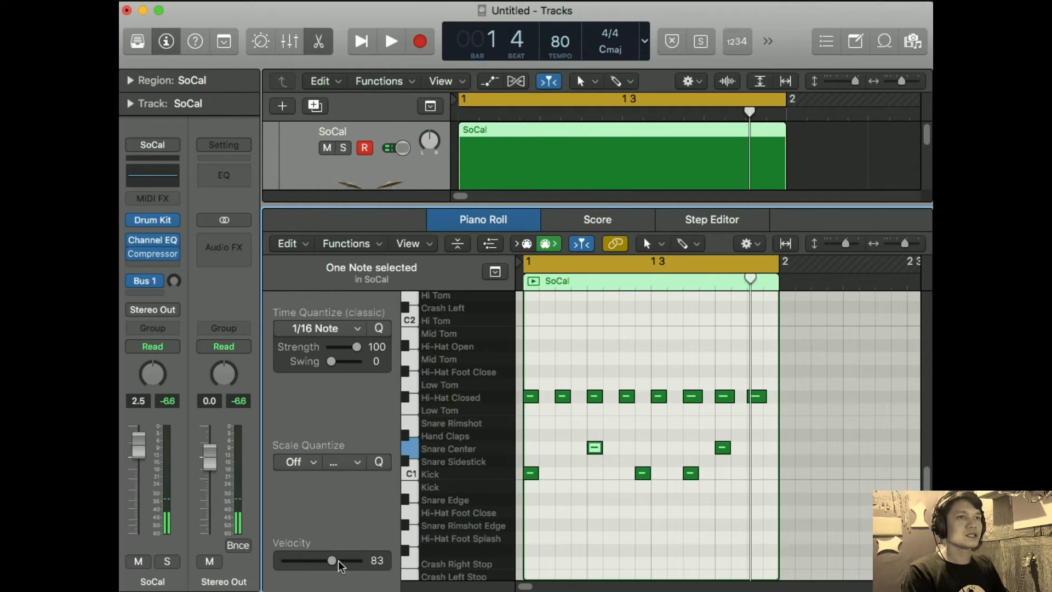
# Examine the Piano Roll's function, editing, selection and view commands without applying any.
pyautogui.click(376, 244)
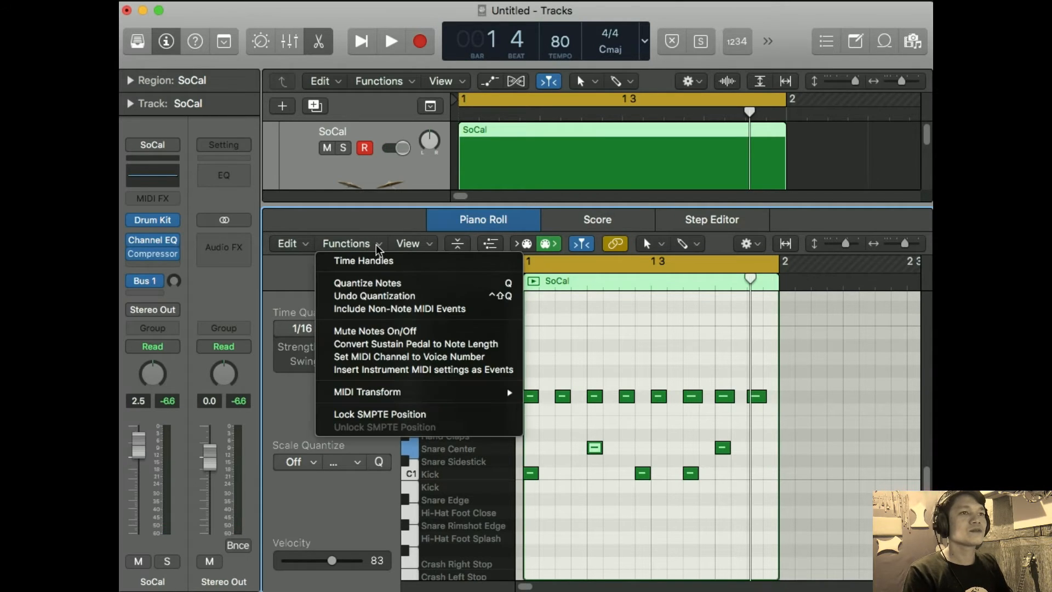
pyautogui.click(297, 246)
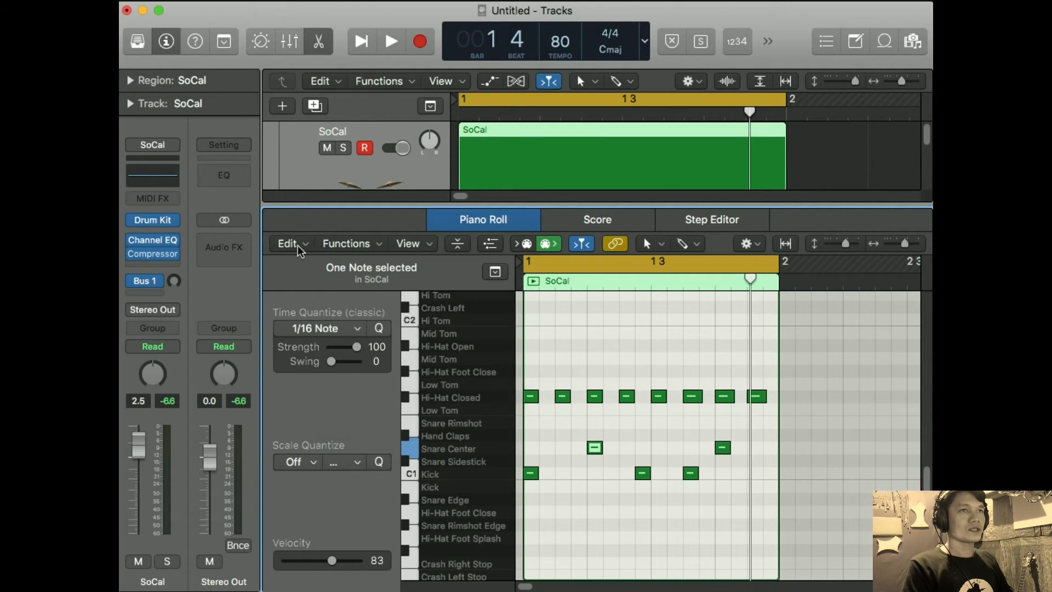
pyautogui.click(303, 247)
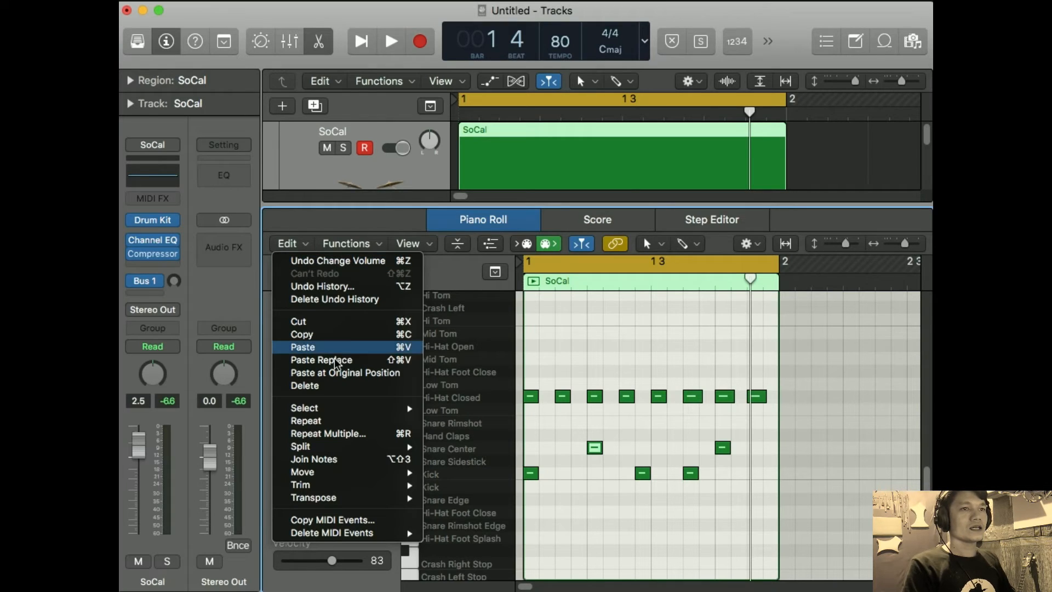
pyautogui.moveTo(345, 412)
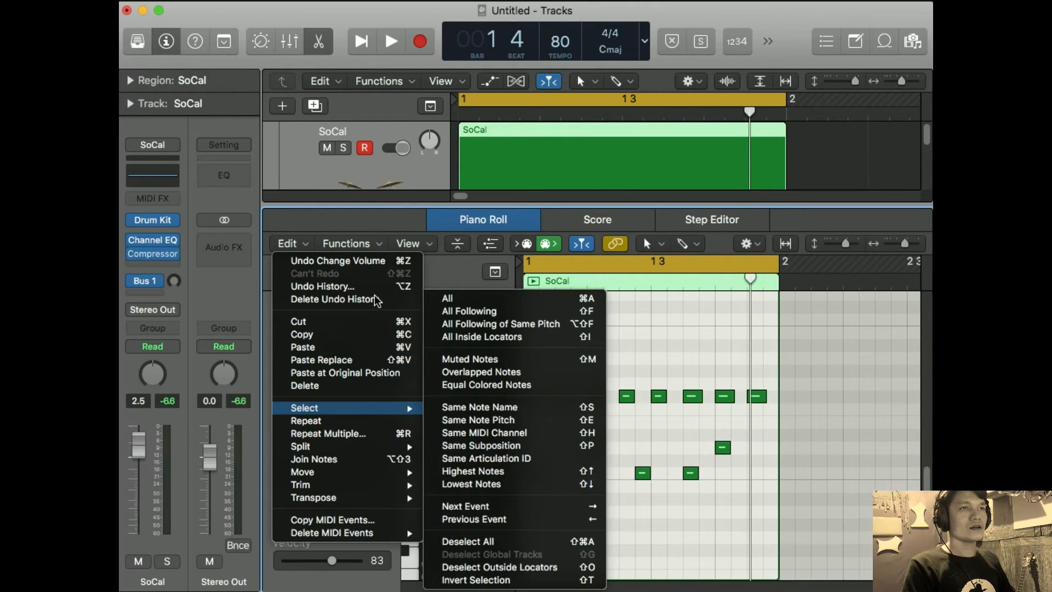
pyautogui.click(351, 245)
pyautogui.click(367, 247)
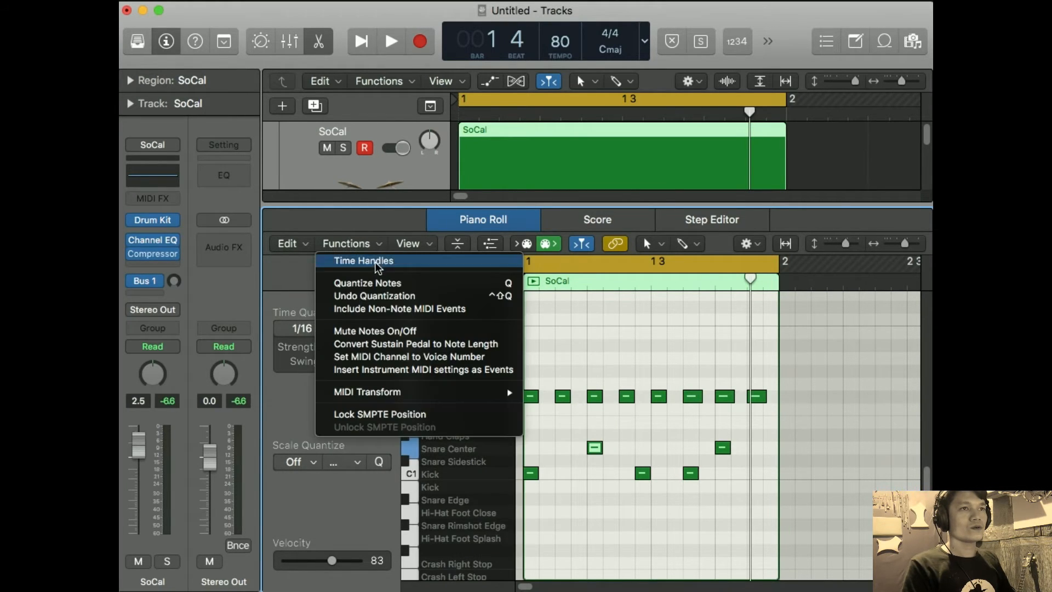
pyautogui.click(410, 245)
pyautogui.click(426, 244)
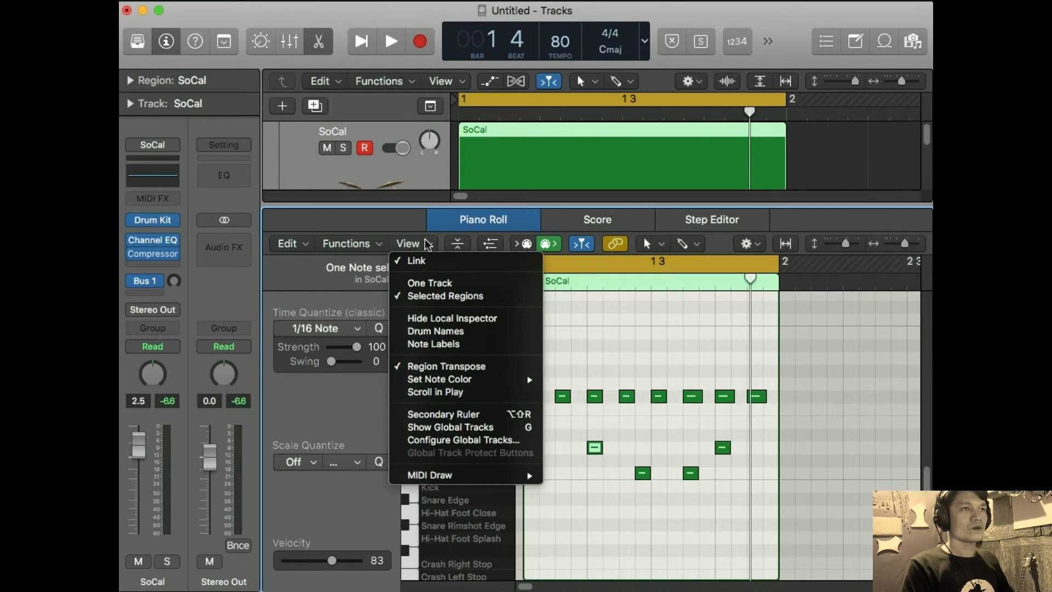
pyautogui.click(427, 245)
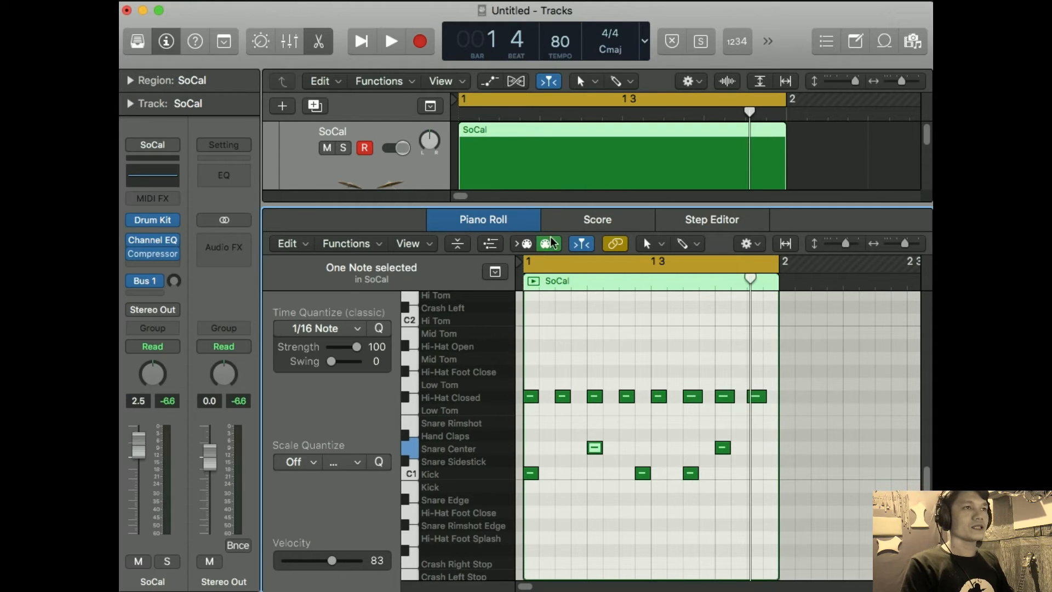
# Show the Note Velocity lane beneath the Piano Roll notes and bring the hi-hat, snare and kick rows into view.
pyautogui.click(486, 244)
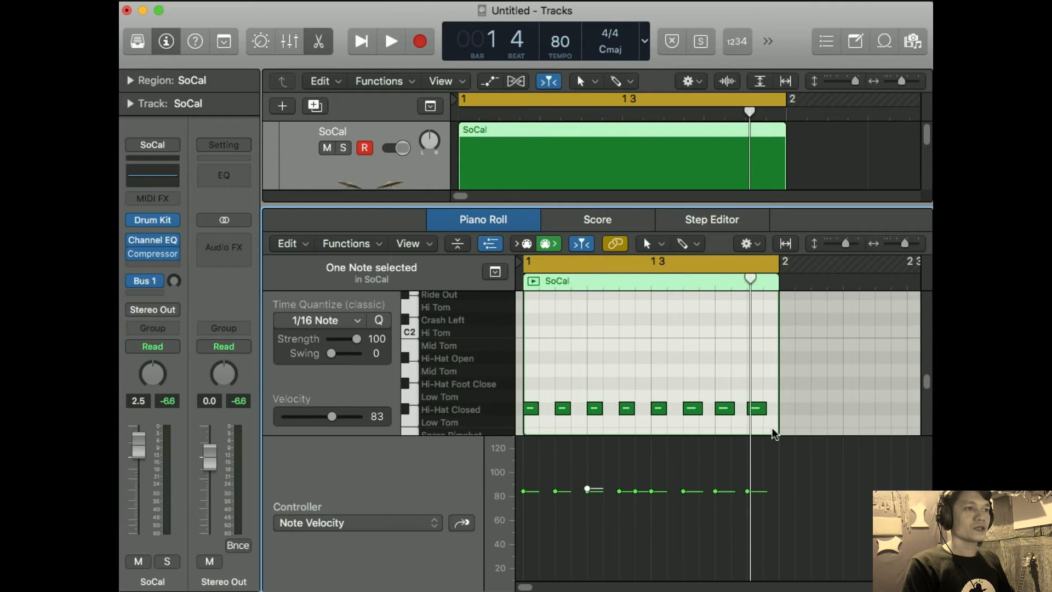
pyautogui.scroll(-2, 589, 499)
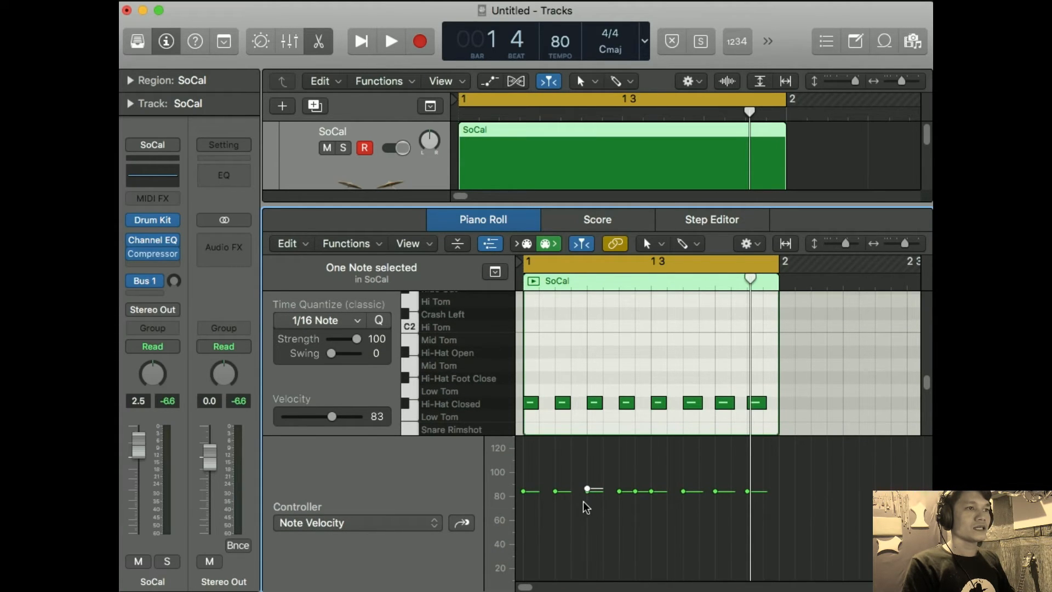
pyautogui.click(531, 384)
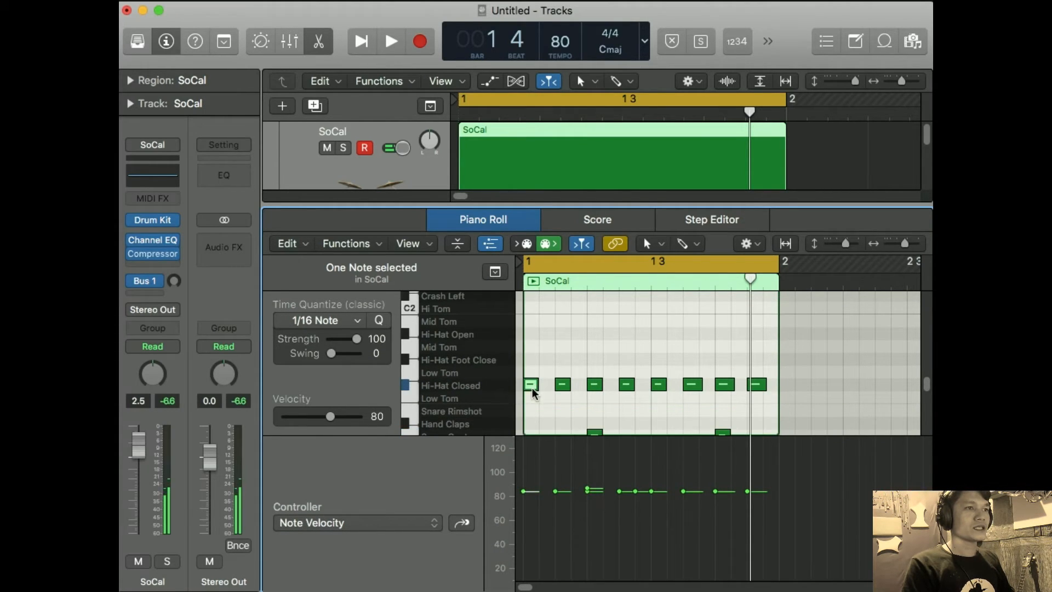
pyautogui.scroll(-5, 534, 395)
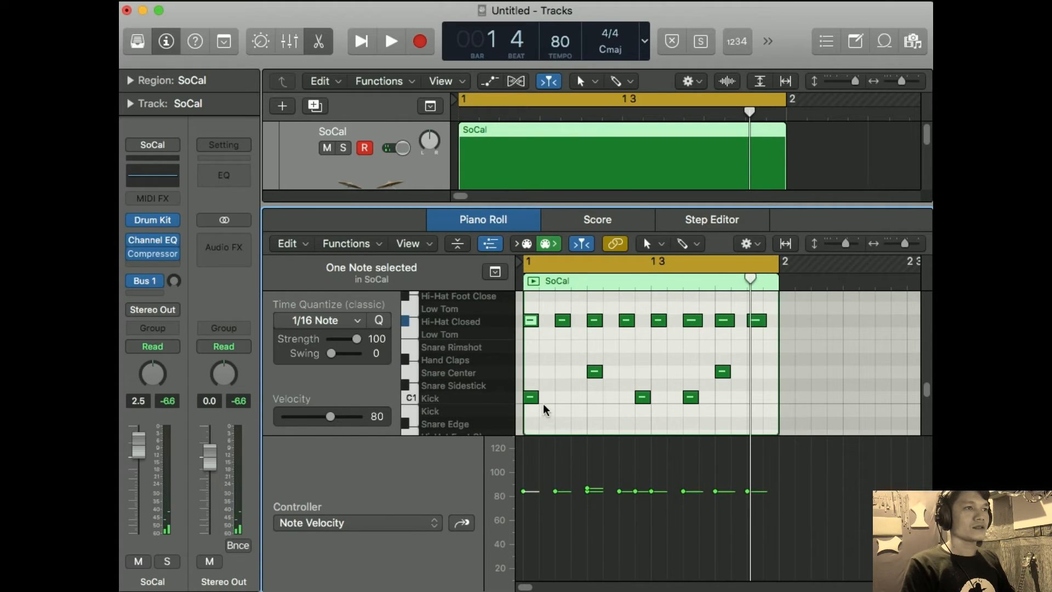
# Lower the velocities of the two Snare Center notes on beats 2 and 4 to about 71.
pyautogui.click(595, 369)
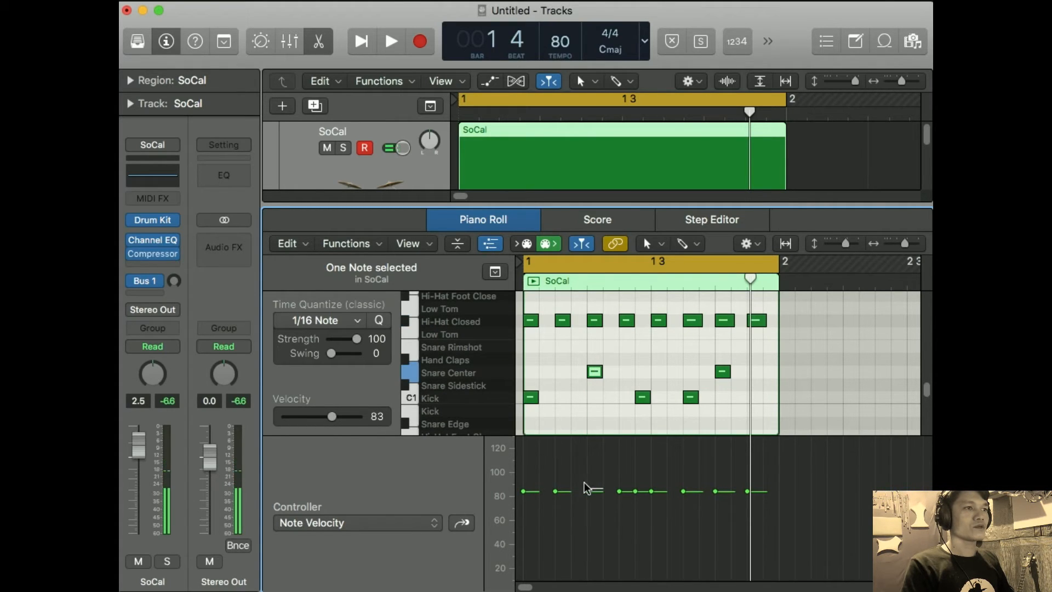
pyautogui.moveTo(588, 490); pyautogui.dragTo(589, 502)
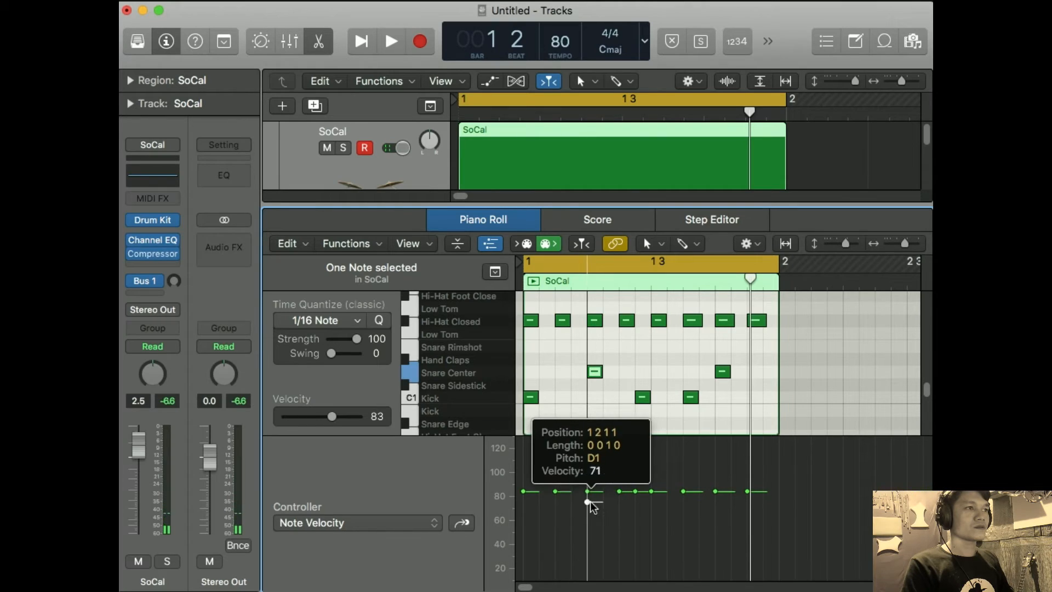
pyautogui.click(724, 373)
pyautogui.moveTo(716, 491); pyautogui.dragTo(715, 501)
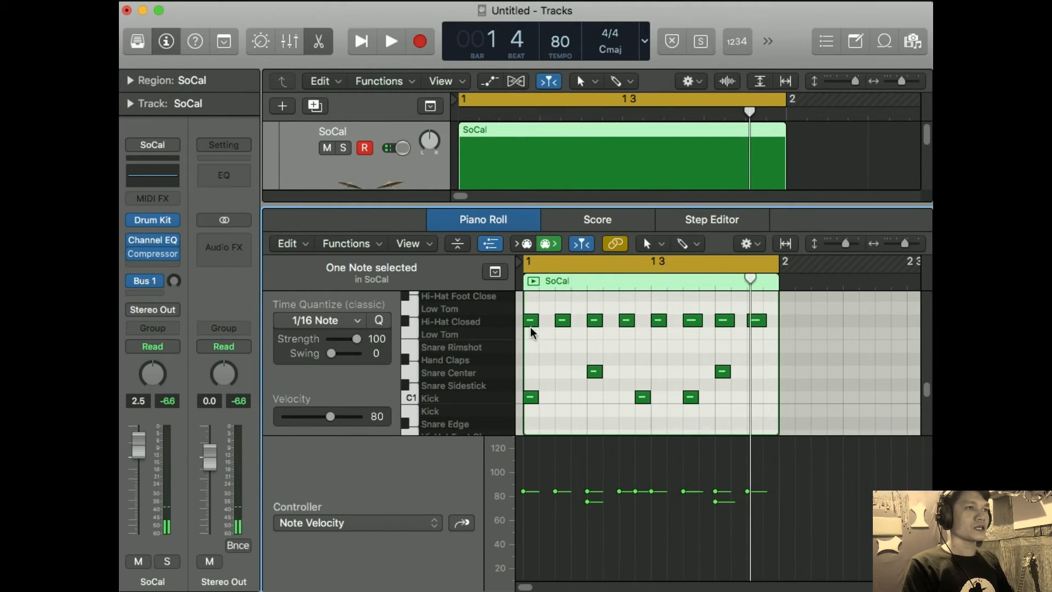
# Lower the second, sixth and eighth Hi-Hat Closed velocities to about 78, raise the fourth, fifth and seventh slightly, and play the bar.
pyautogui.click(566, 321)
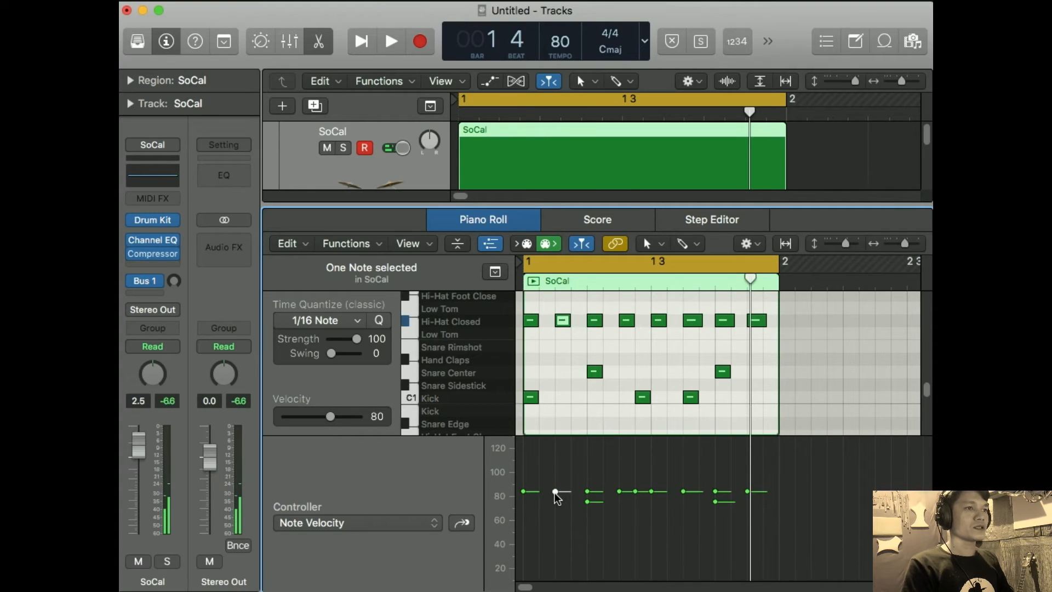
pyautogui.moveTo(555, 491); pyautogui.dragTo(555, 493)
pyautogui.moveTo(620, 490); pyautogui.dragTo(651, 485)
pyautogui.click(652, 490)
pyautogui.click(684, 491)
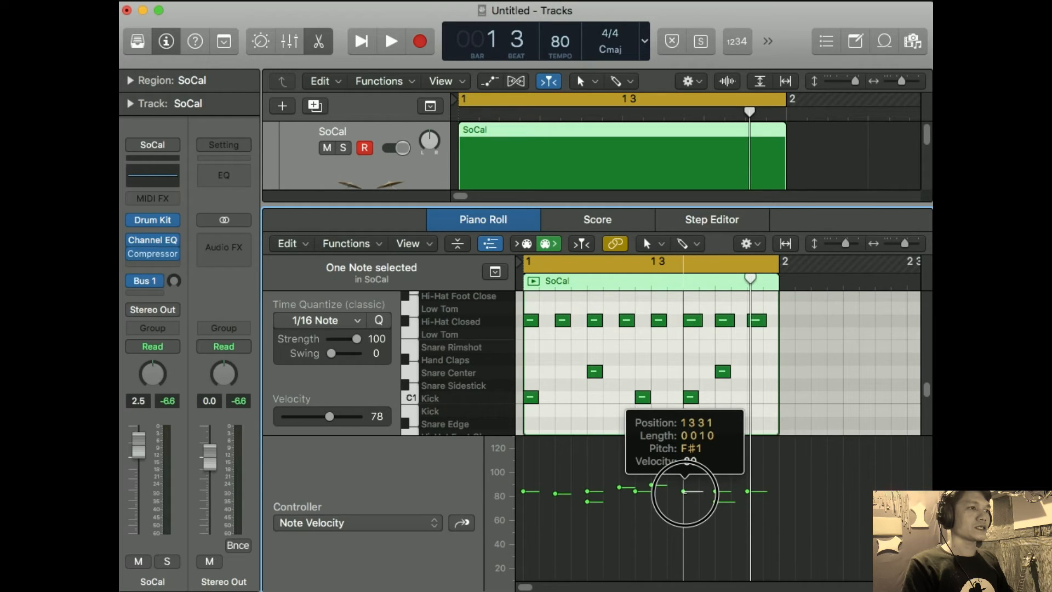
pyautogui.click(716, 491)
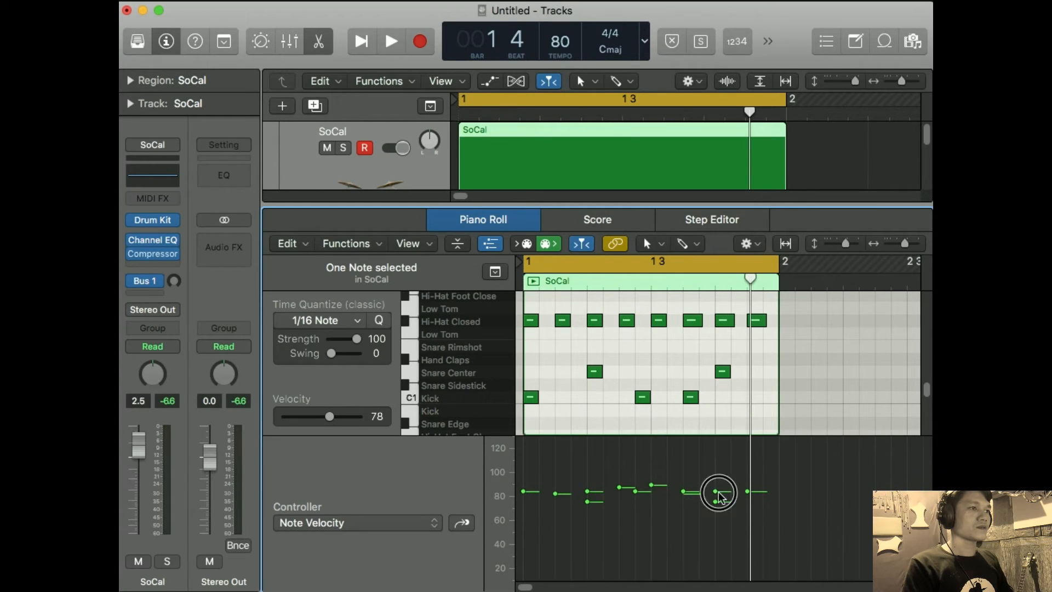
pyautogui.moveTo(719, 492); pyautogui.dragTo(747, 494)
pyautogui.press('space')
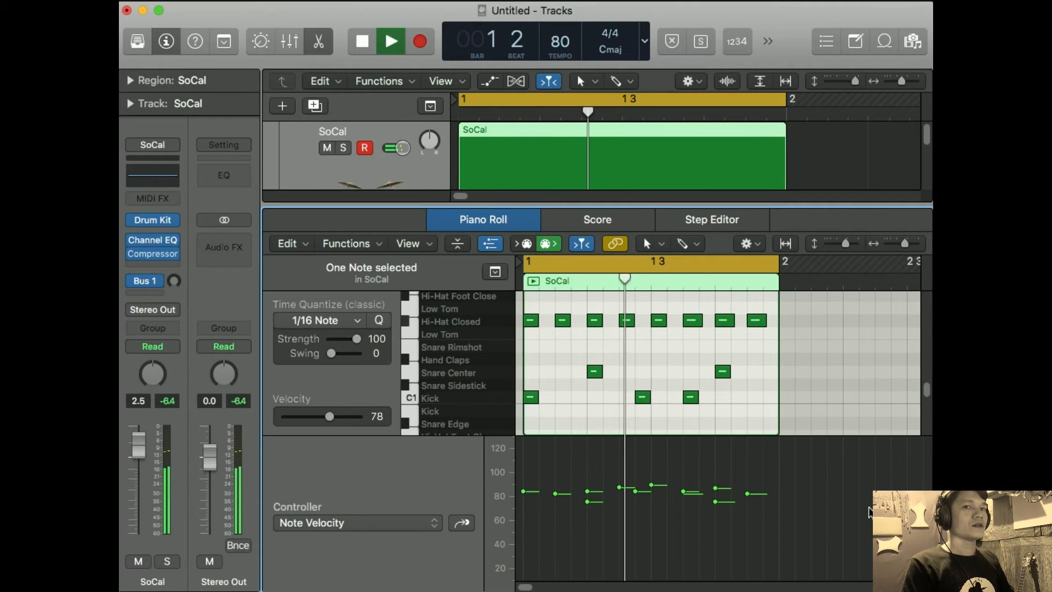
pyautogui.press('space')
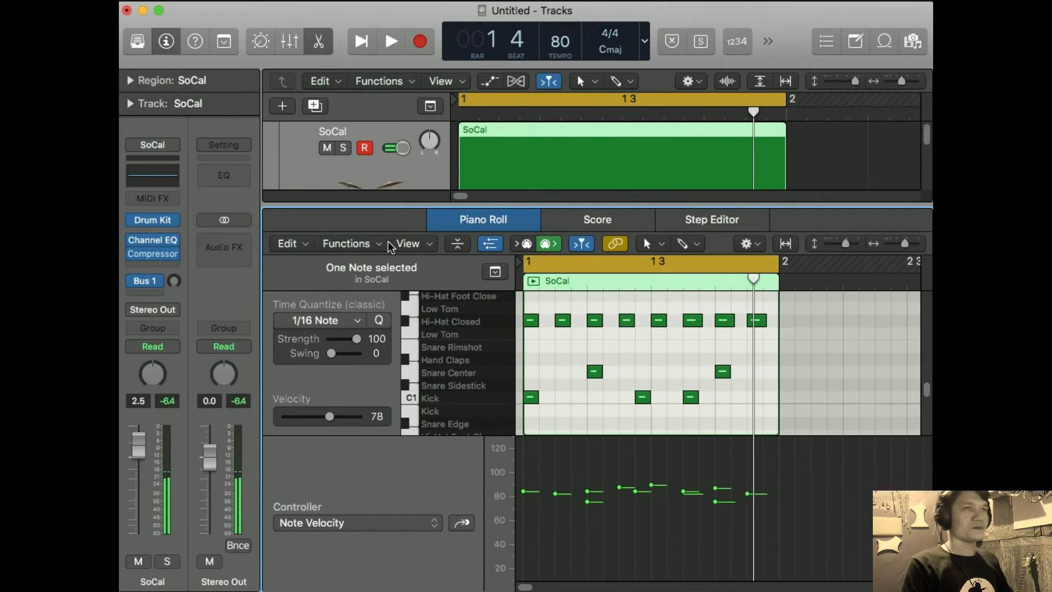
# Return to the Tracks area alone, turn off the cycle range, and loop the one-bar SoCal region up to bar 5.
pyautogui.click(318, 41)
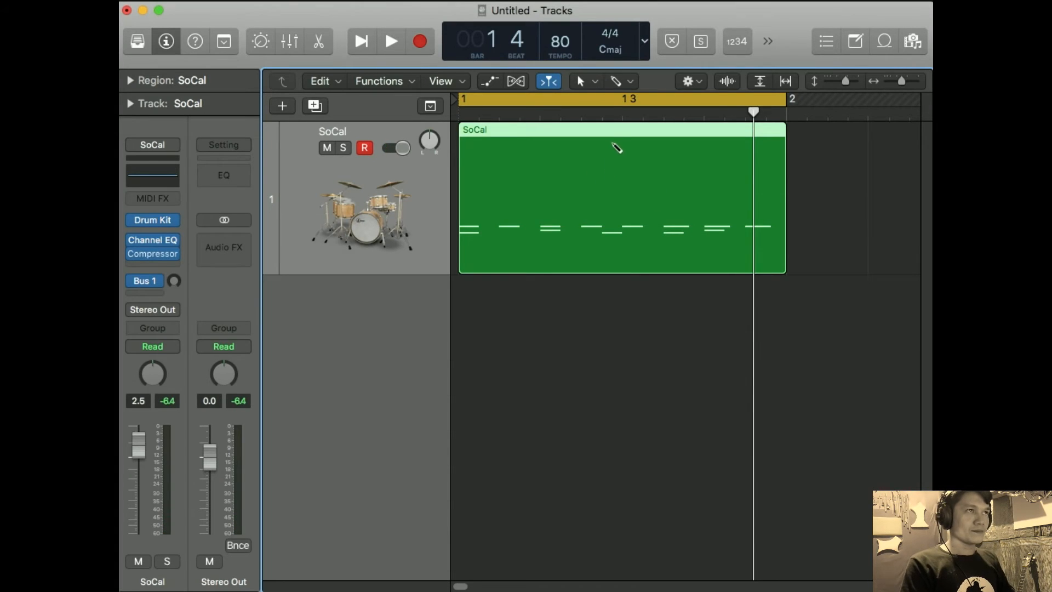
pyautogui.press('super+Left')
pyautogui.press('super+Left')
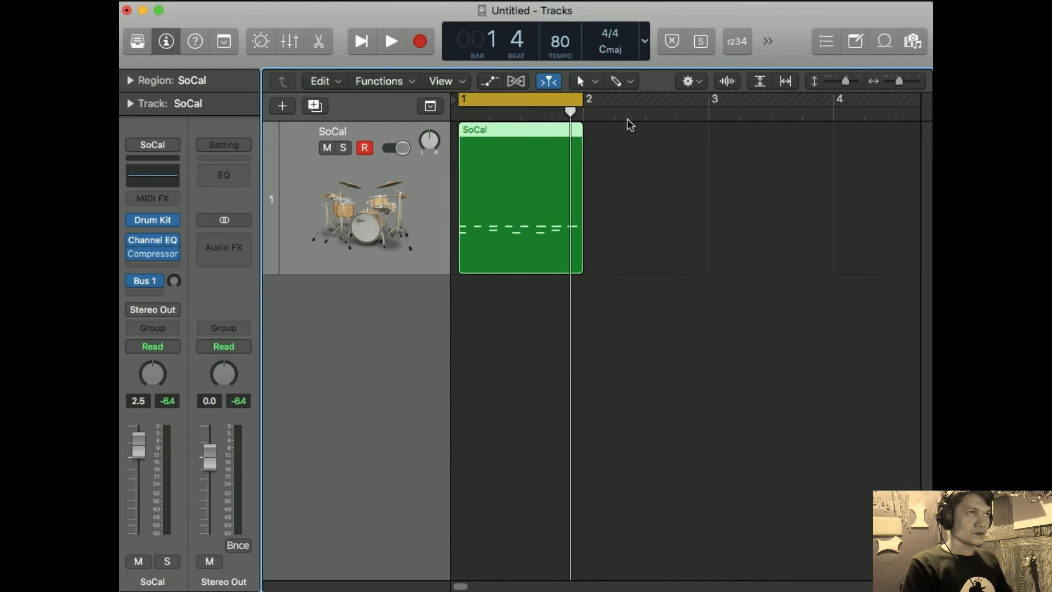
pyautogui.click(547, 103)
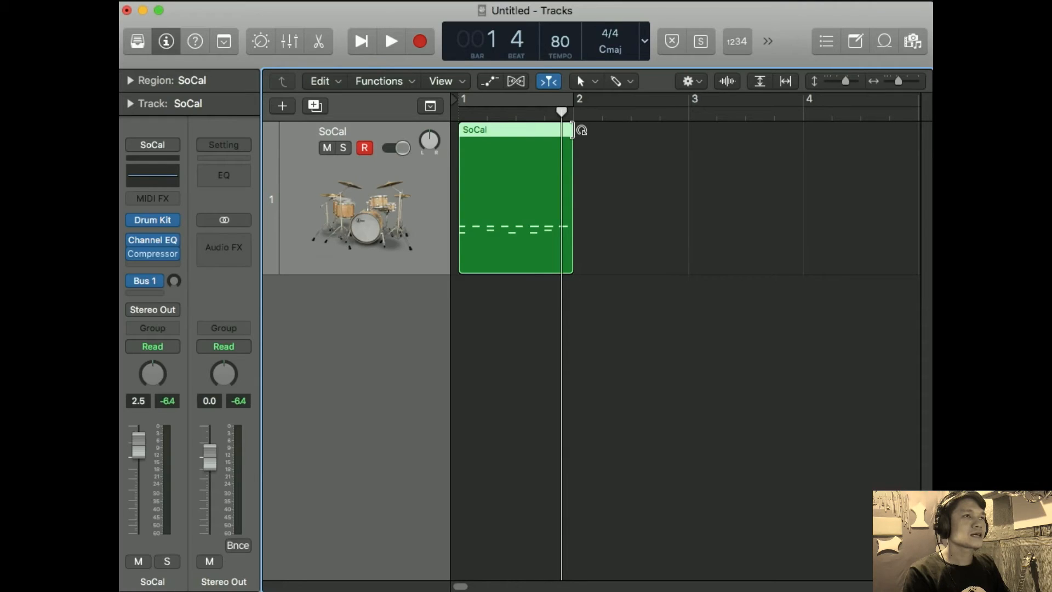
pyautogui.moveTo(582, 130)
pyautogui.mouseDown()
pyautogui.moveTo(928, 141)
pyautogui.moveTo(629, 178)
pyautogui.mouseUp()
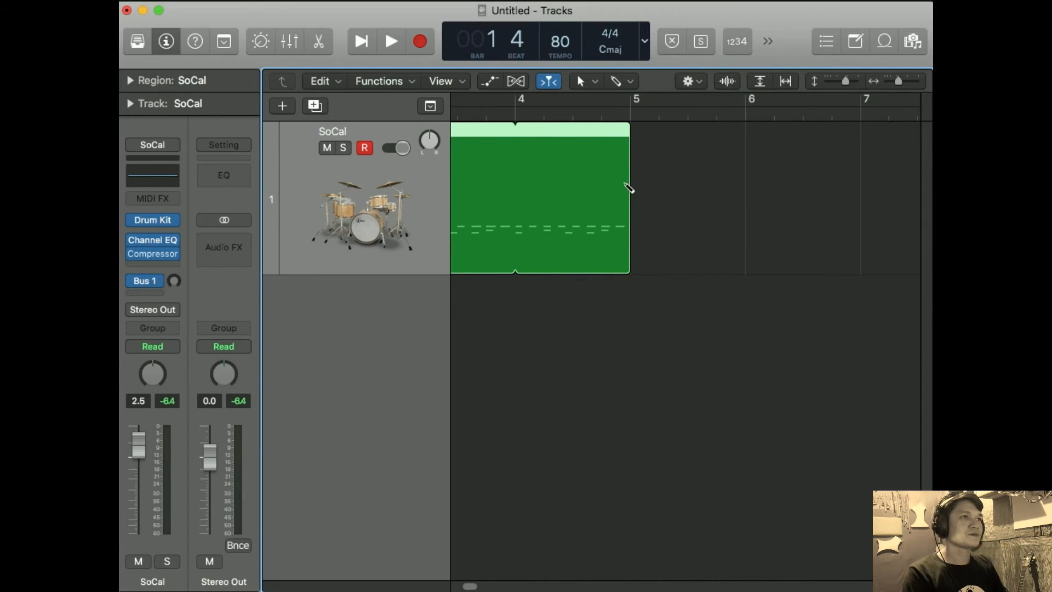
# Play the looped SoCal region from the beginning through the end of bar 4.
pyautogui.press('super+Left')
pyautogui.press('super+Right')
pyautogui.press('super+Down')
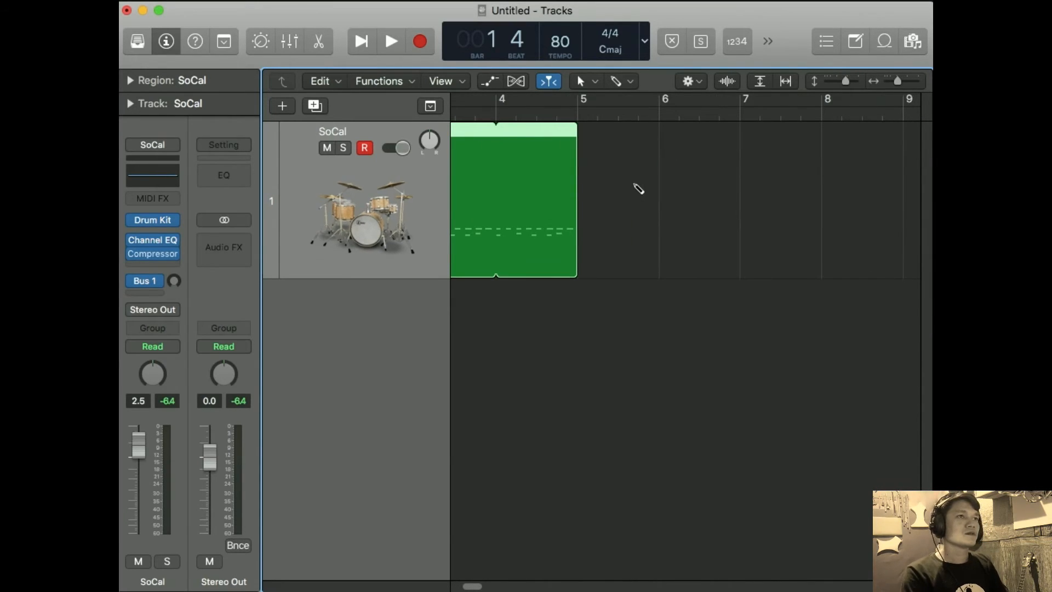
pyautogui.press('super+Up')
pyautogui.press('super+Up')
pyautogui.press('super+Left')
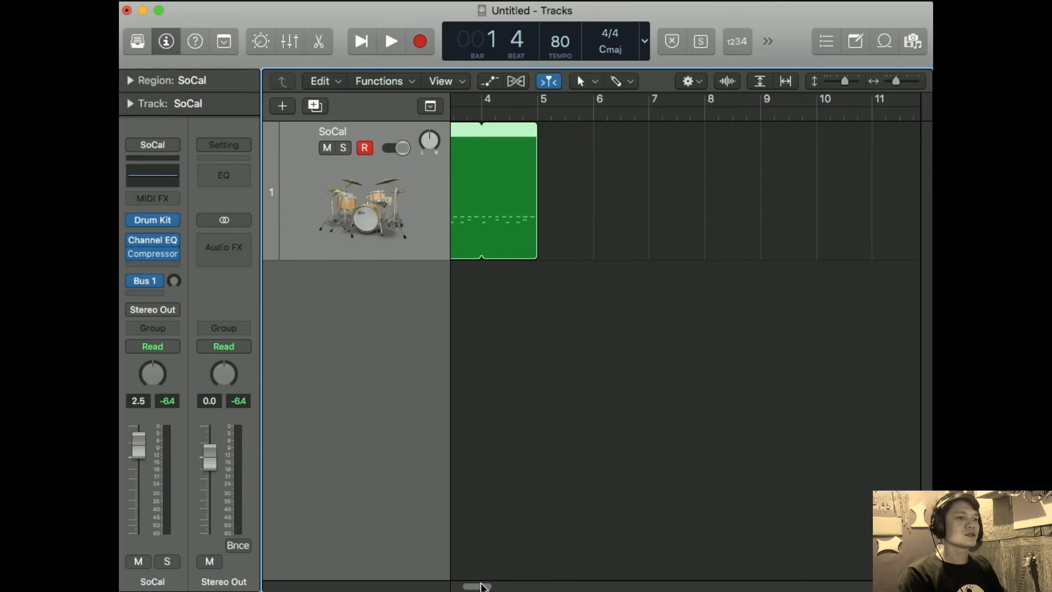
pyautogui.moveTo(482, 587); pyautogui.dragTo(463, 585)
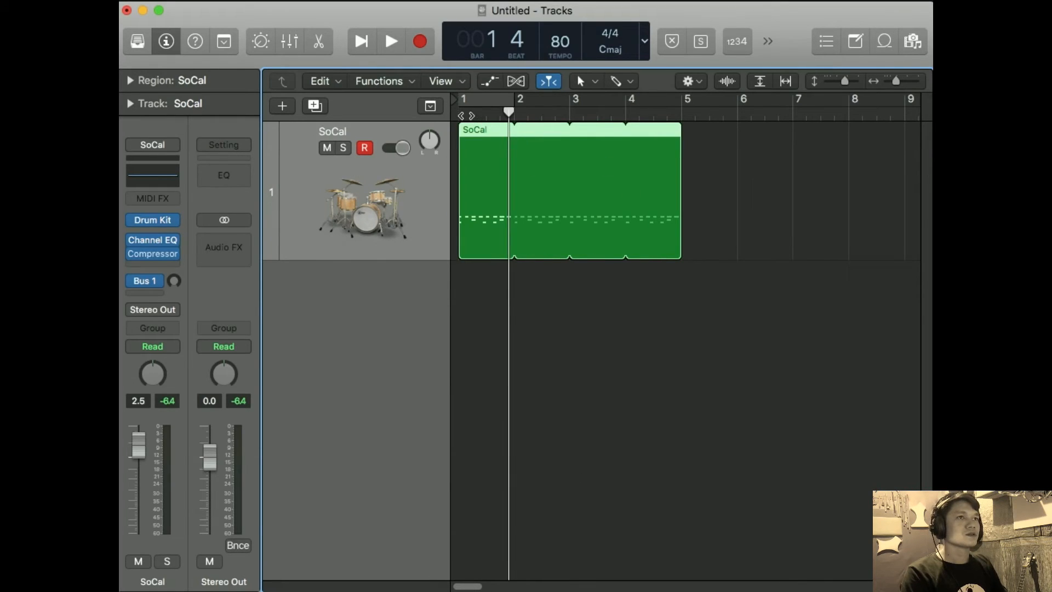
pyautogui.press('Return')
pyautogui.press('space')
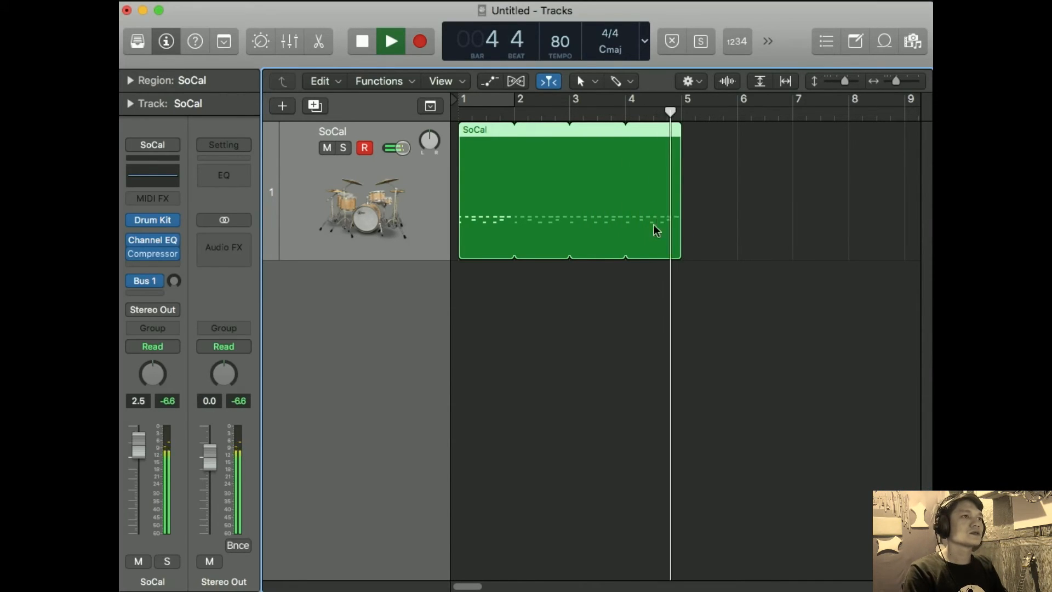
pyautogui.press('space')
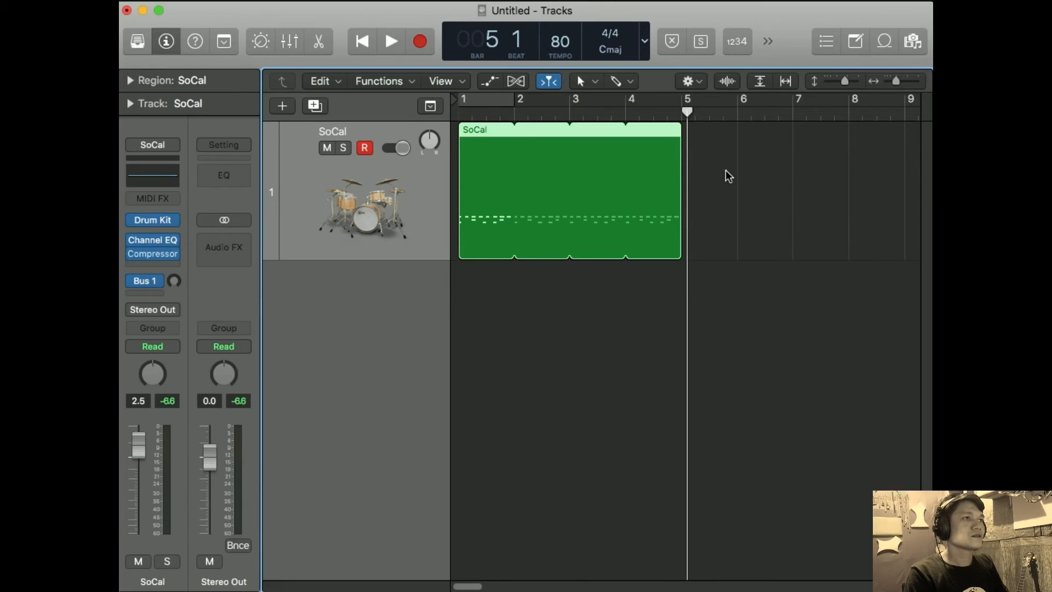
# Replay the start of the looped drum part from bar 1.
pyautogui.click(654, 110)
pyautogui.moveTo(679, 213); pyautogui.dragTo(703, 224)
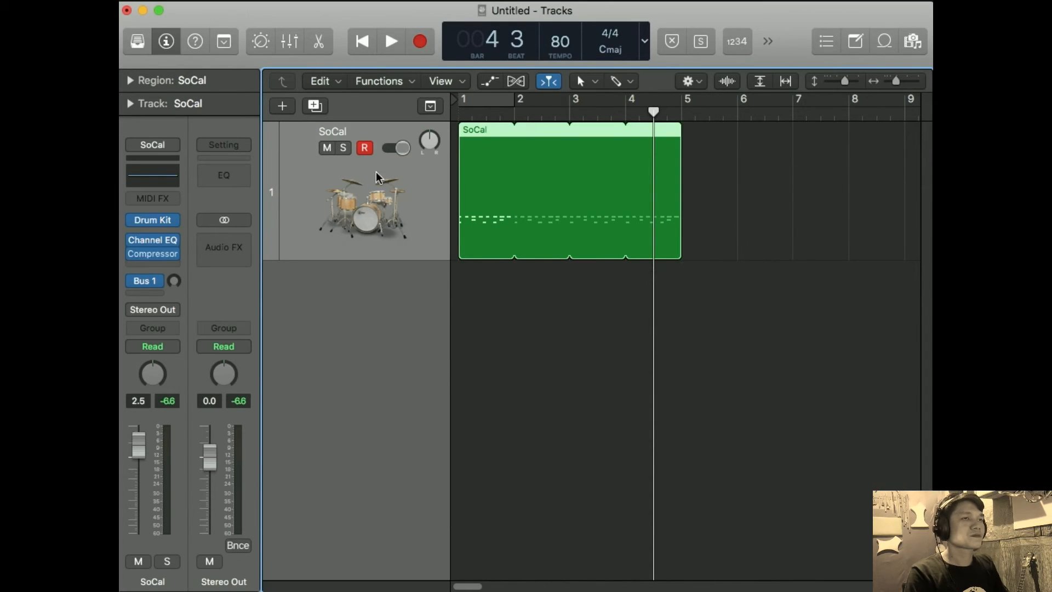
pyautogui.press('Return')
pyautogui.press('space')
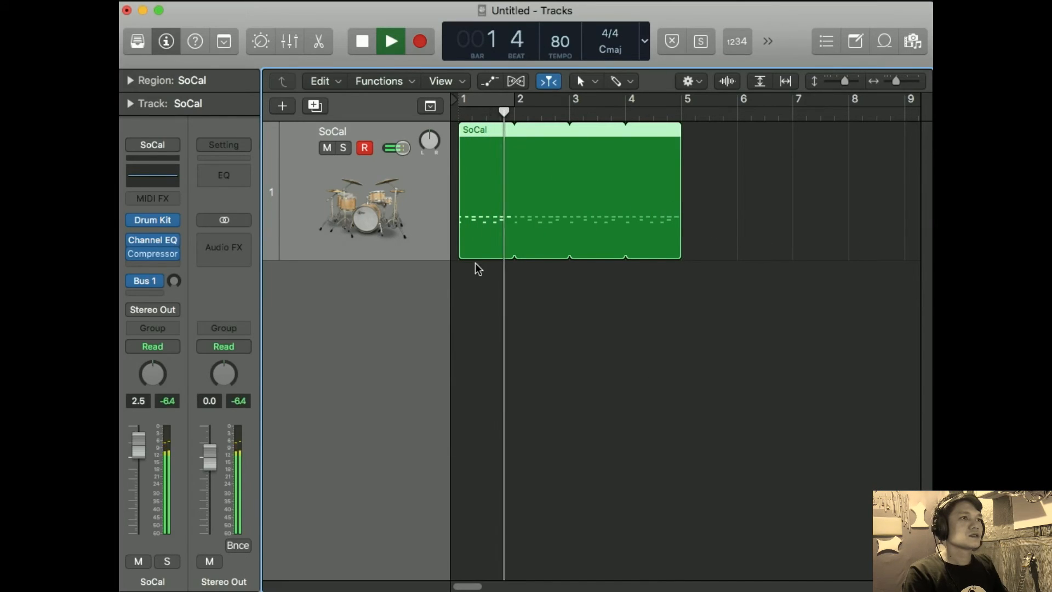
pyautogui.press('space')
pyautogui.click(625, 116)
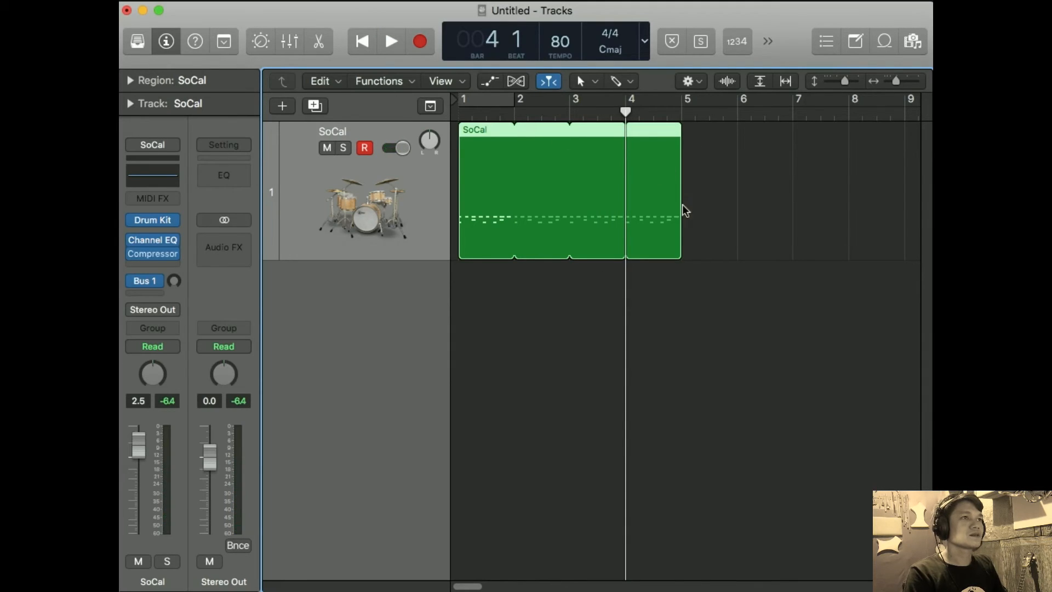
pyautogui.click(614, 115)
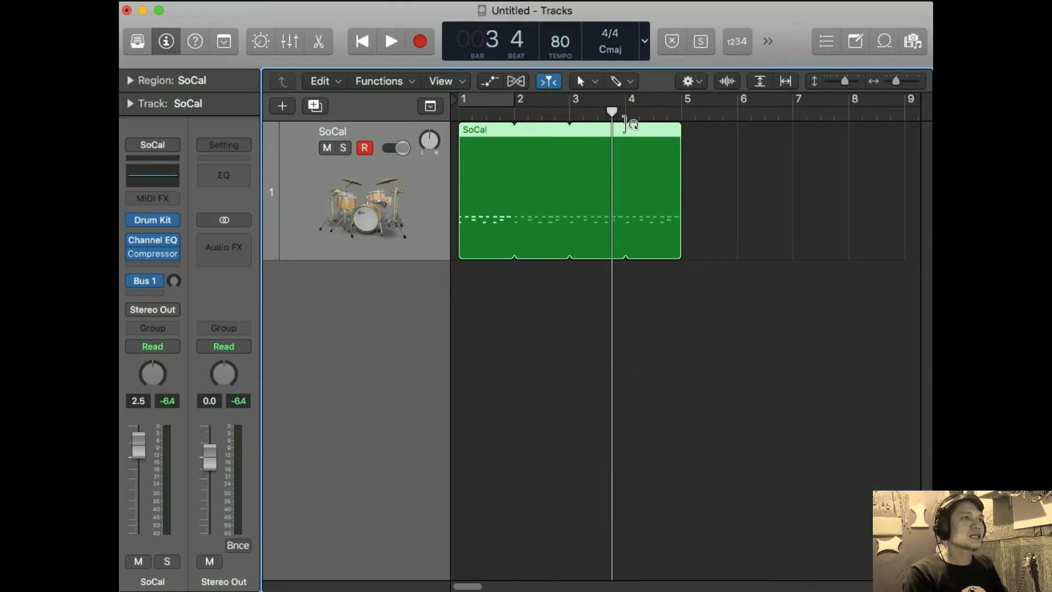
pyautogui.click(623, 128)
pyautogui.press('super+z')
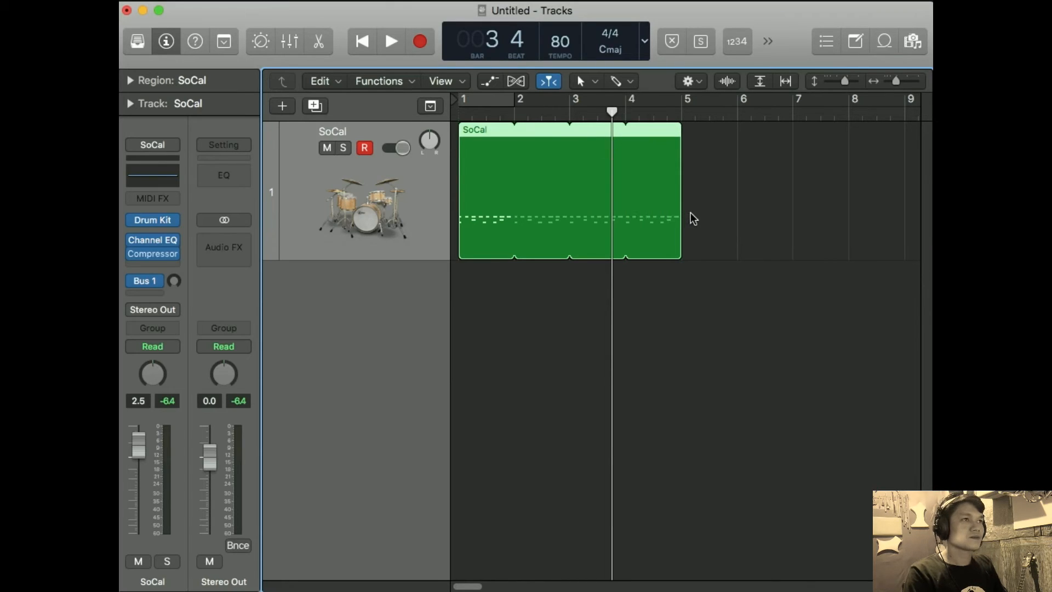
# Split the looped SoCal region at bar 4 with the Scissors Tool to separate its last bar.
pyautogui.click(627, 115)
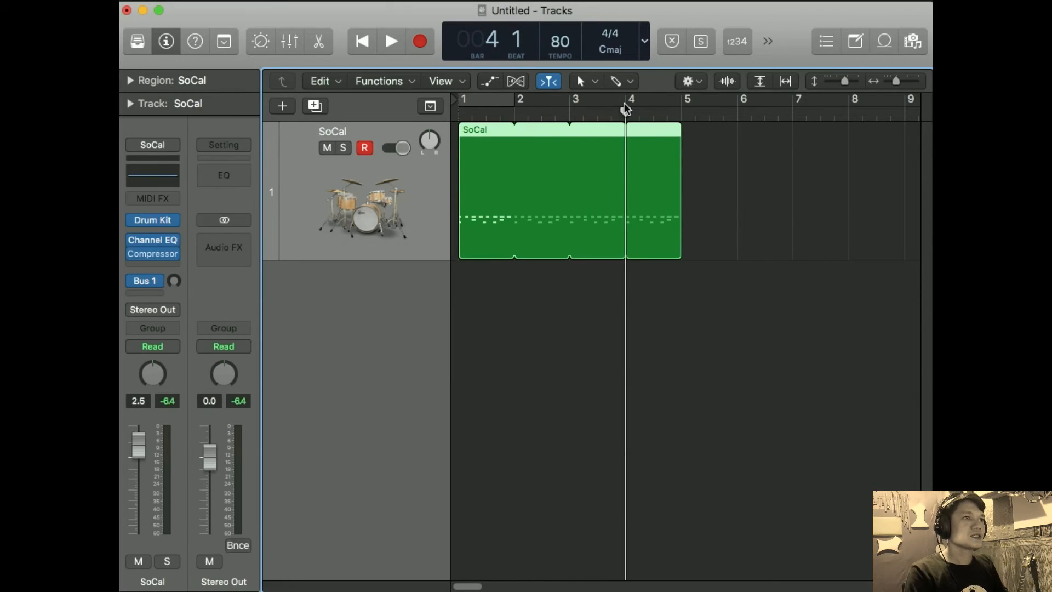
pyautogui.click(620, 81)
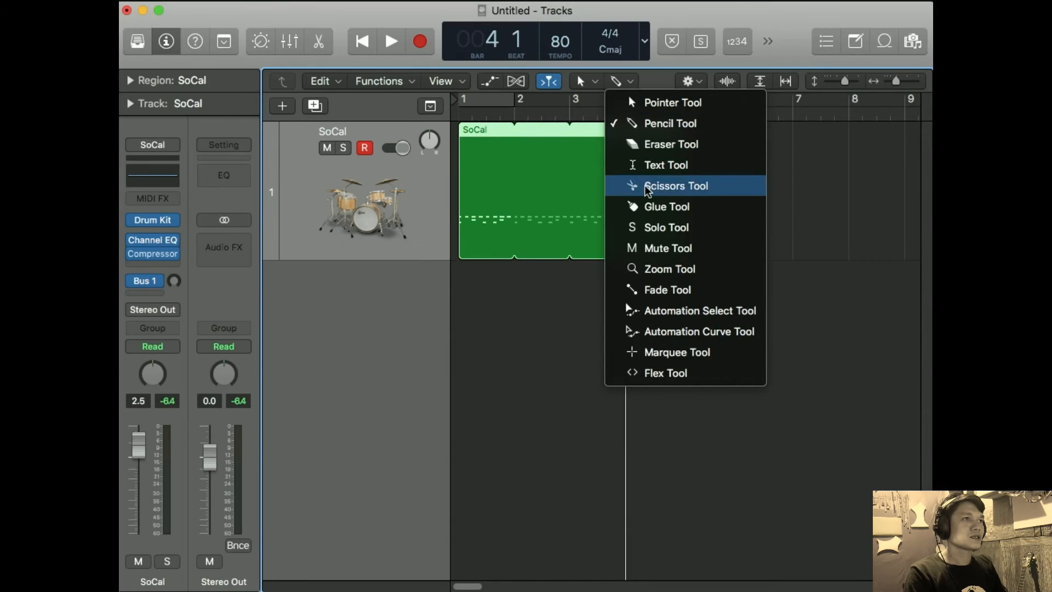
pyautogui.click(676, 186)
pyautogui.click(636, 133)
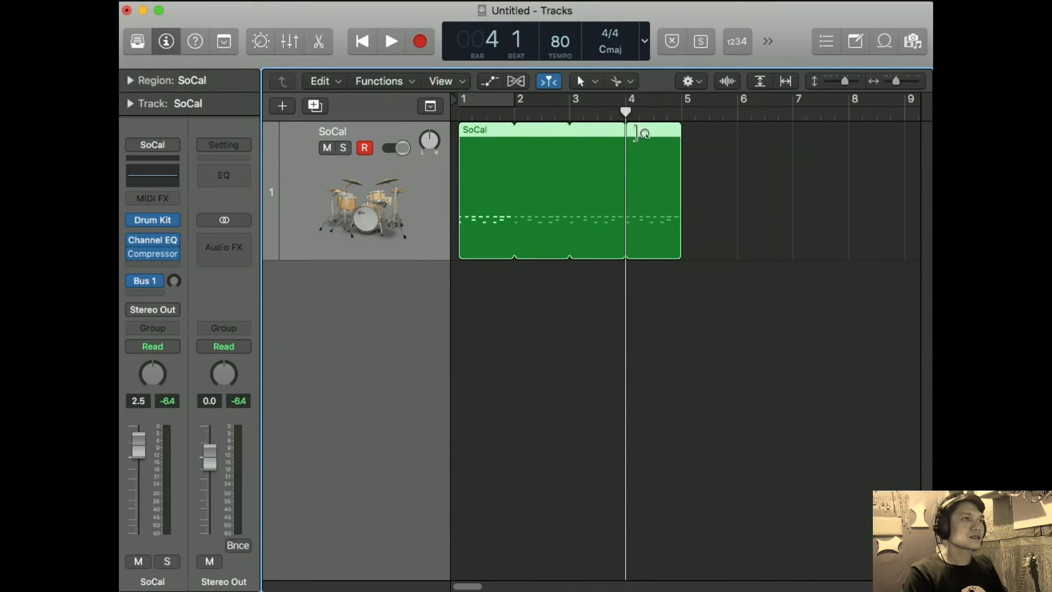
pyautogui.click(610, 116)
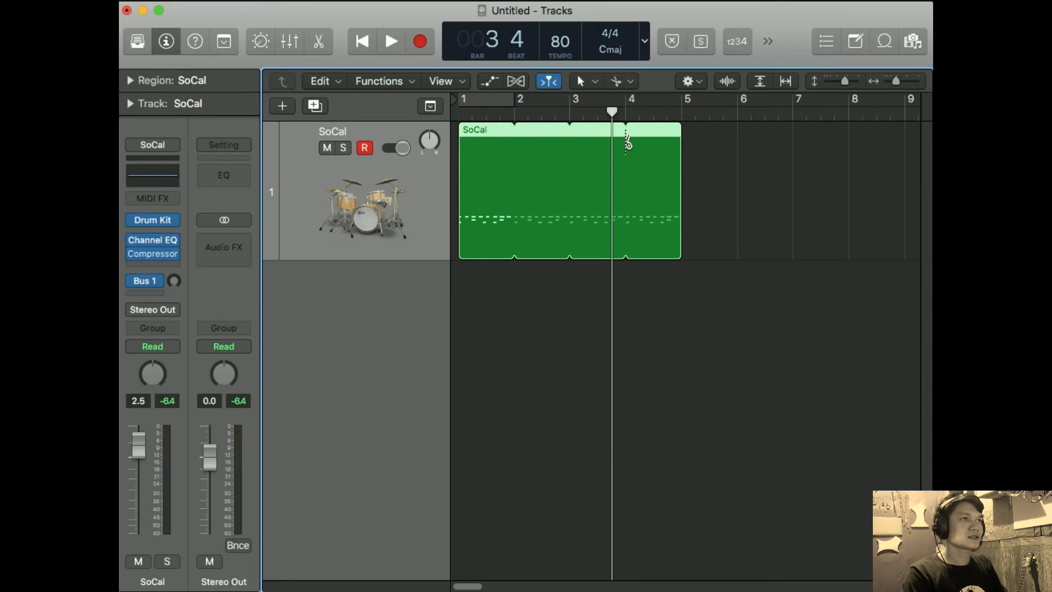
pyautogui.moveTo(627, 144); pyautogui.dragTo(628, 171)
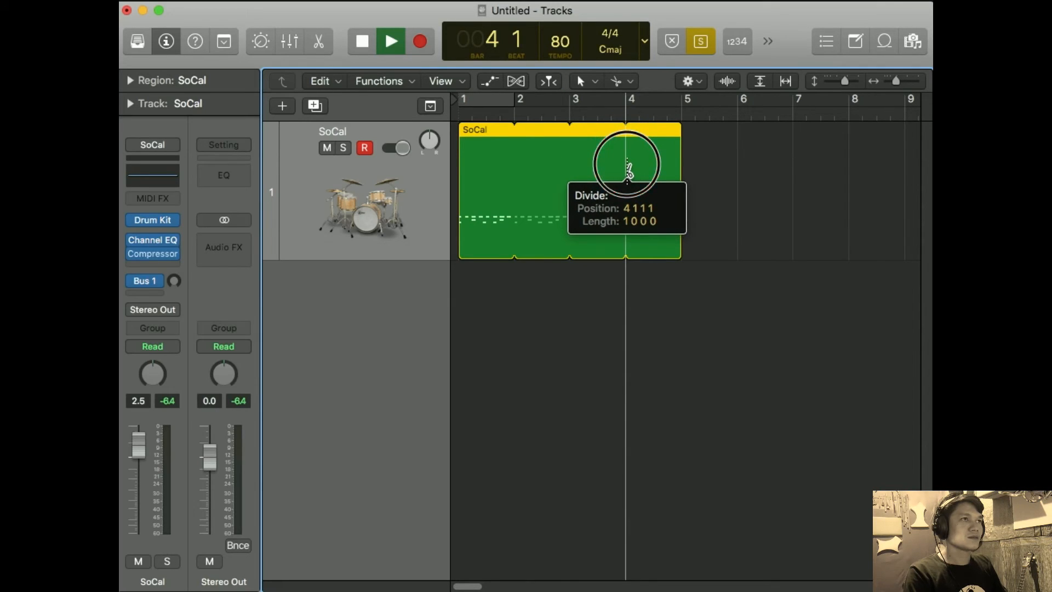
pyautogui.moveTo(627, 163); pyautogui.dragTo(626, 164)
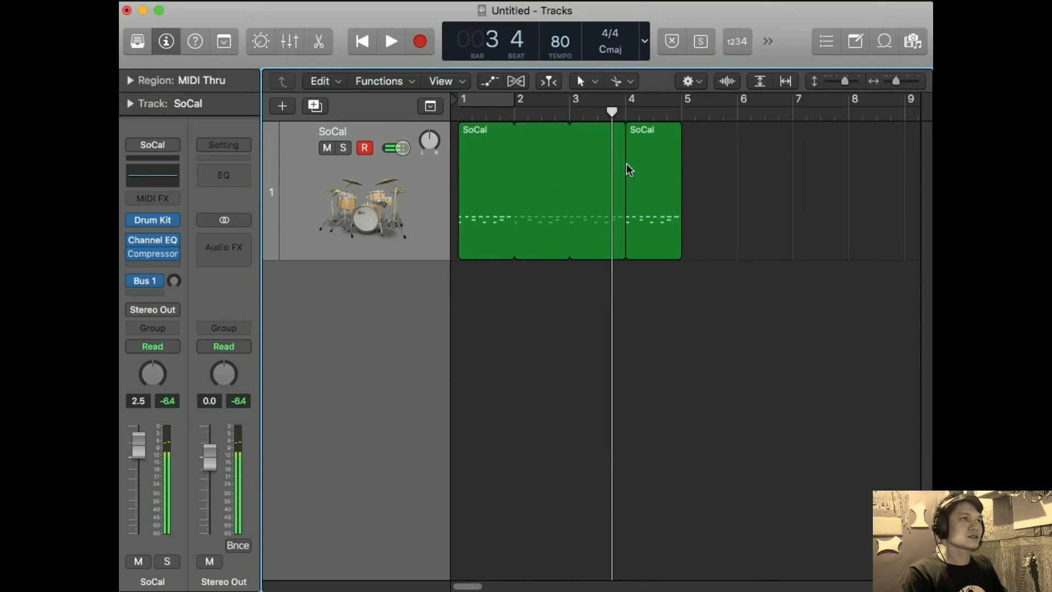
# Open the separated bar 4 SoCal region in the Piano Roll and hide the Note Velocity lane.
pyautogui.click(653, 174)
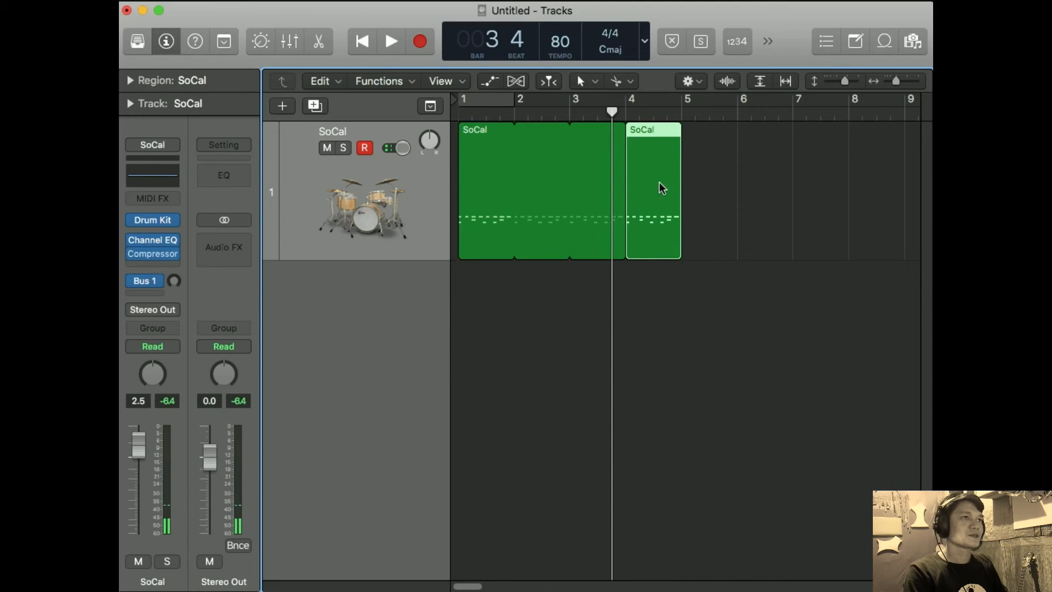
pyautogui.click(321, 50)
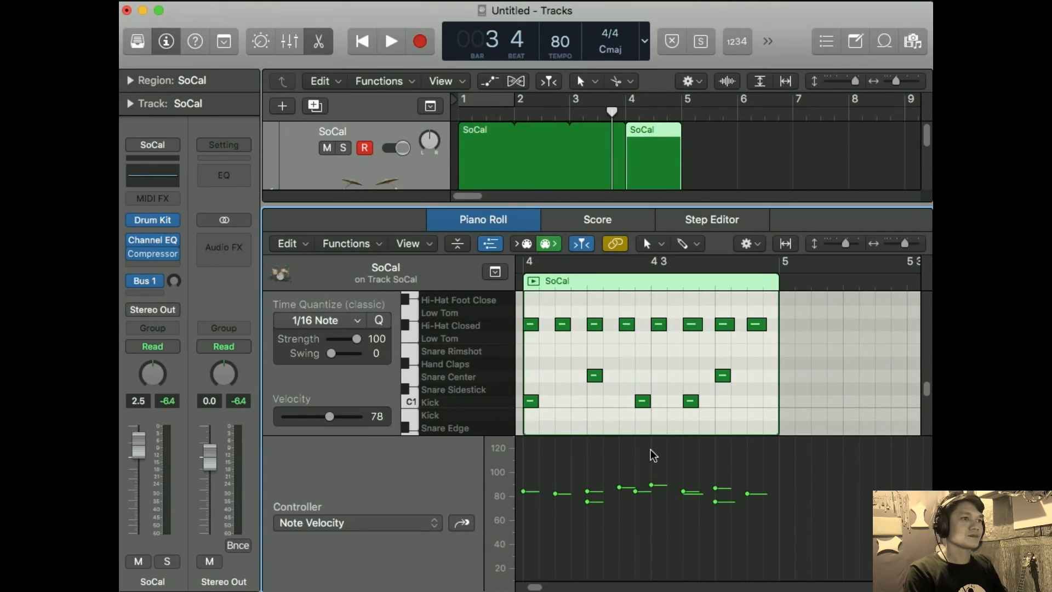
pyautogui.click(491, 243)
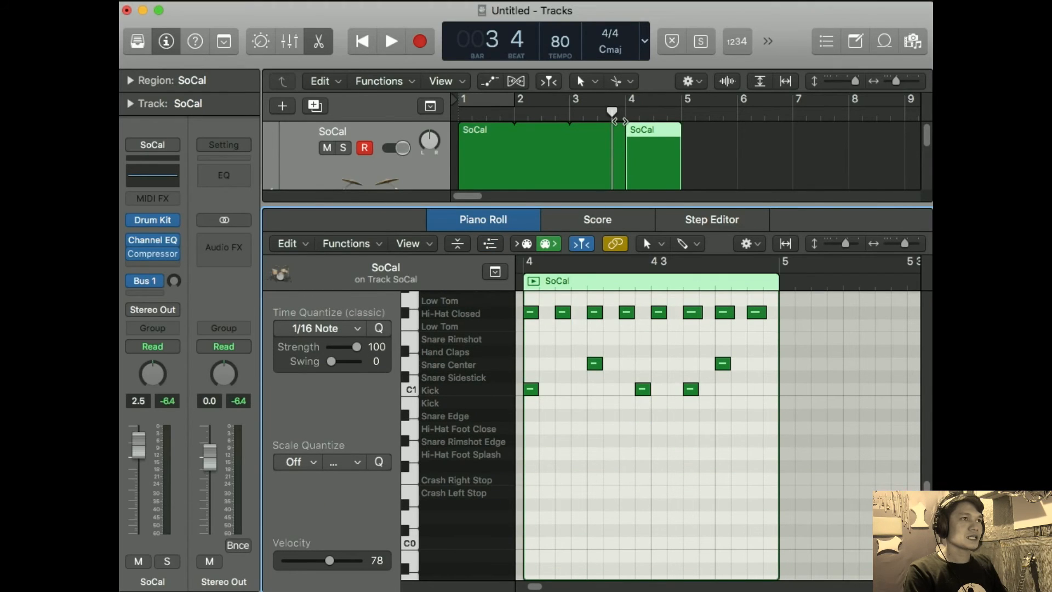
# Play bar 4 from its start to check which beats of the separated SoCal region need changing.
pyautogui.click(626, 111)
pyautogui.press('space')
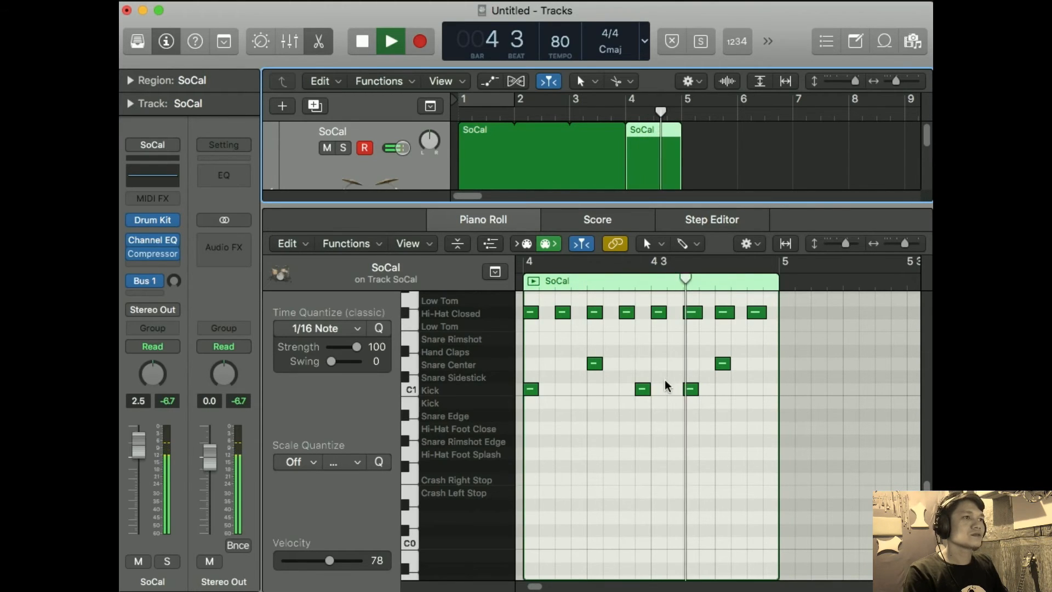
pyautogui.press('space')
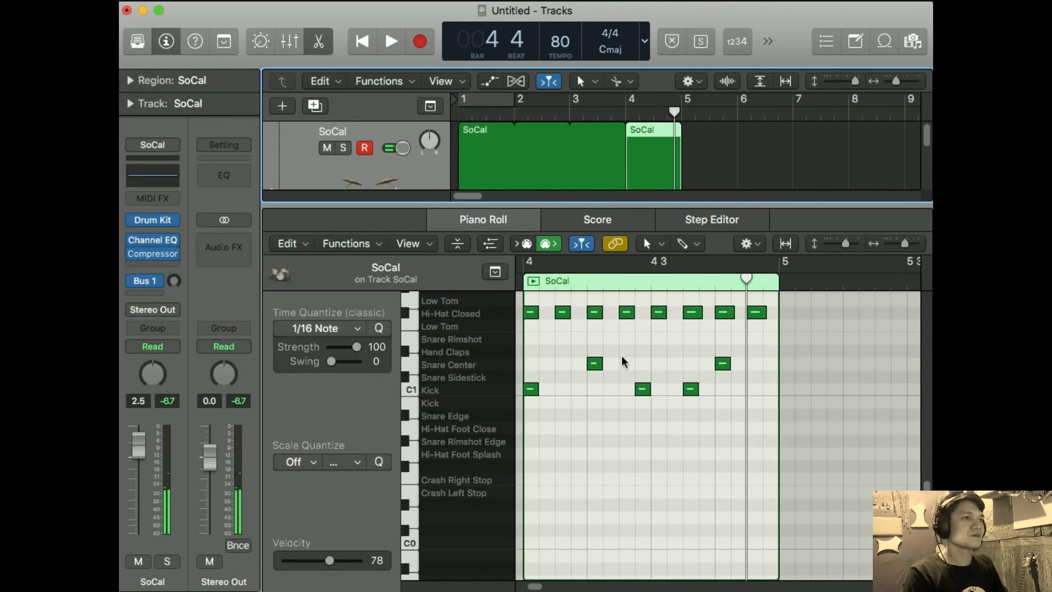
pyautogui.press('space')
pyautogui.press('space')
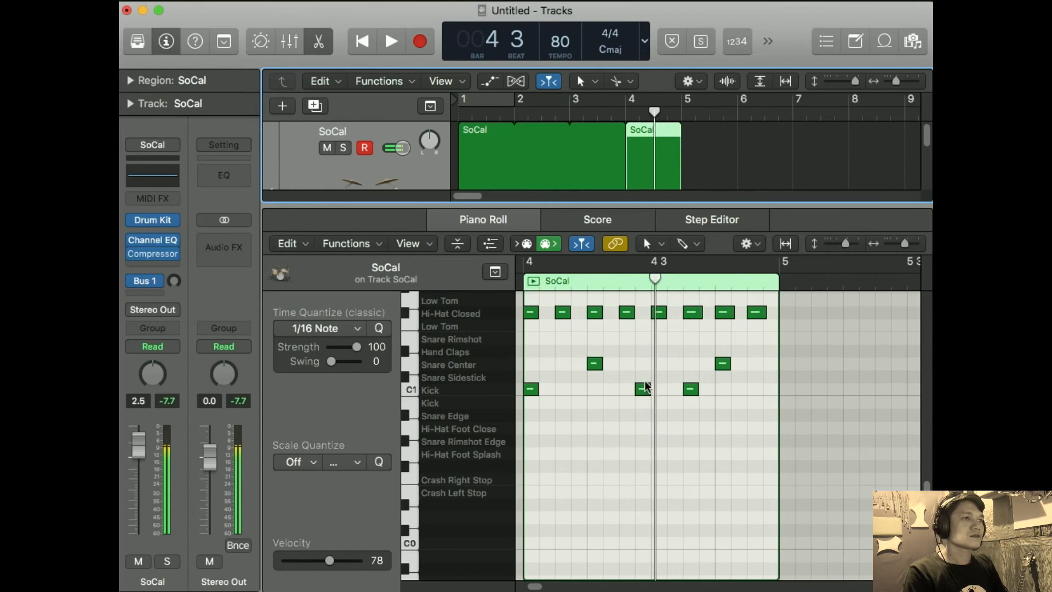
# Try moving the kick note just before beat 3 to Snare Center, and play bar 4.
pyautogui.click(643, 388)
pyautogui.moveTo(640, 376); pyautogui.dragTo(642, 366)
pyautogui.press('space')
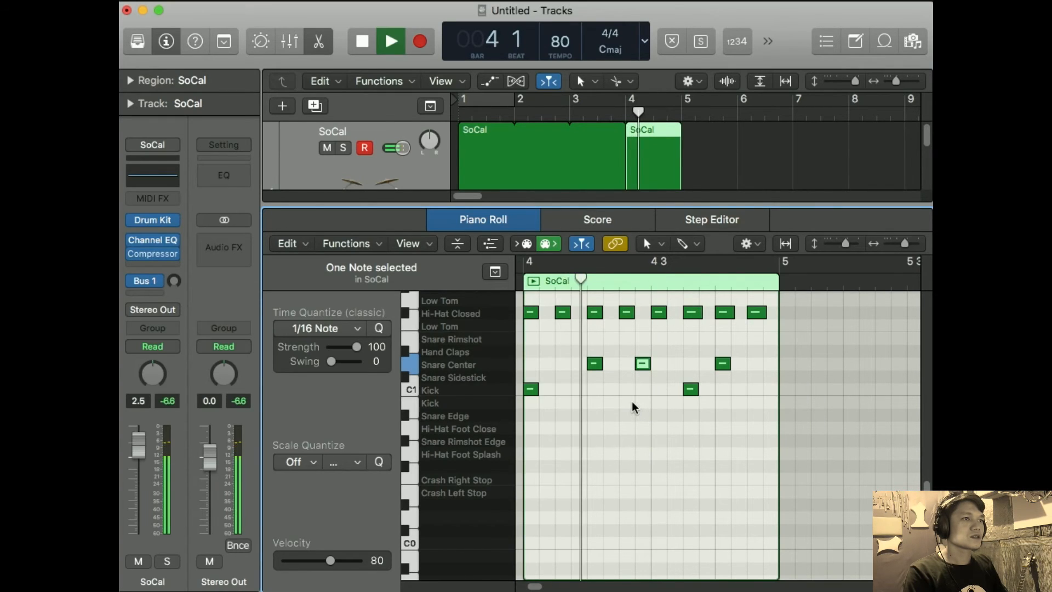
pyautogui.press('space')
# Add a Snare Edge note midway between beats 1 and 2, and put the note just before beat 3 on Kick.
pyautogui.moveTo(578, 377)
pyautogui.mouseDown()
pyautogui.moveTo(570, 418)
pyautogui.moveTo(582, 418)
pyautogui.moveTo(567, 418)
pyautogui.mouseUp()
pyautogui.press('space')
pyautogui.press('space')
pyautogui.press('space')
pyautogui.press('space')
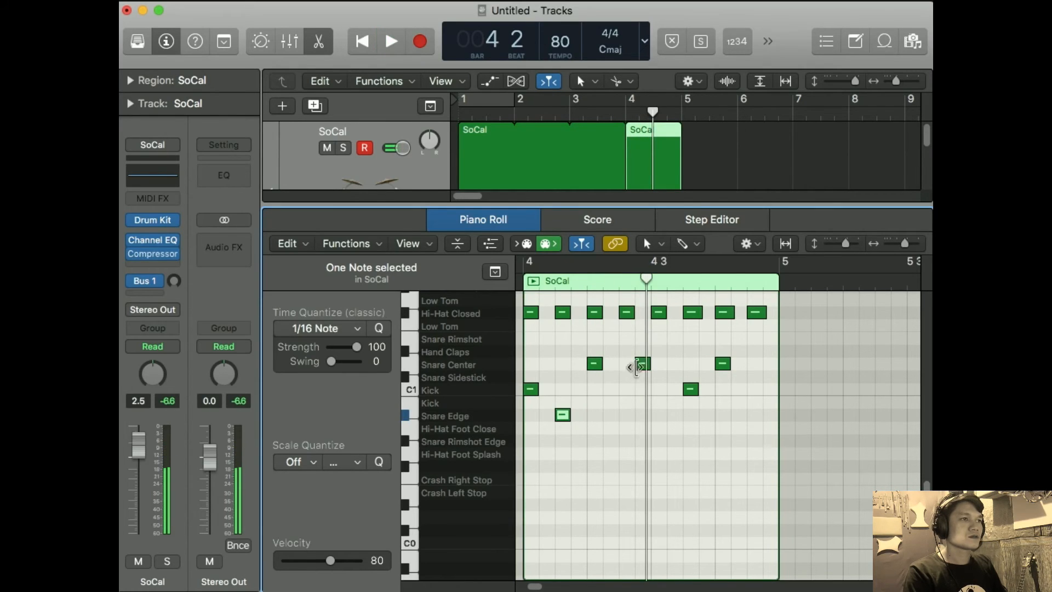
pyautogui.moveTo(642, 364); pyautogui.dragTo(641, 388)
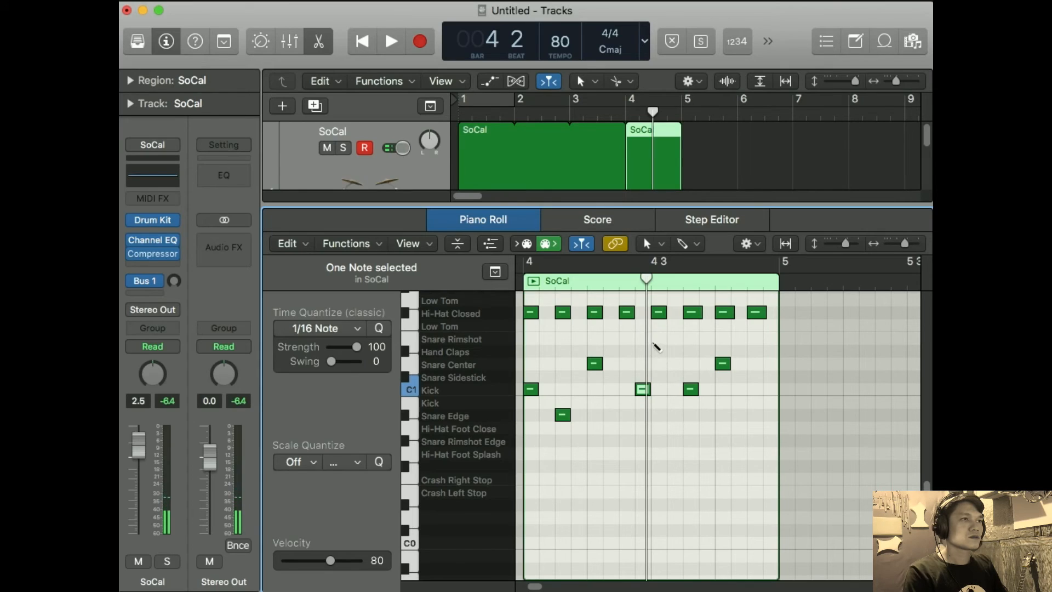
# Add a Mid Tom note on beat 3 and a Hi Tom note an eighth note after it.
pyautogui.click(658, 338)
pyautogui.scroll(3, 658, 373)
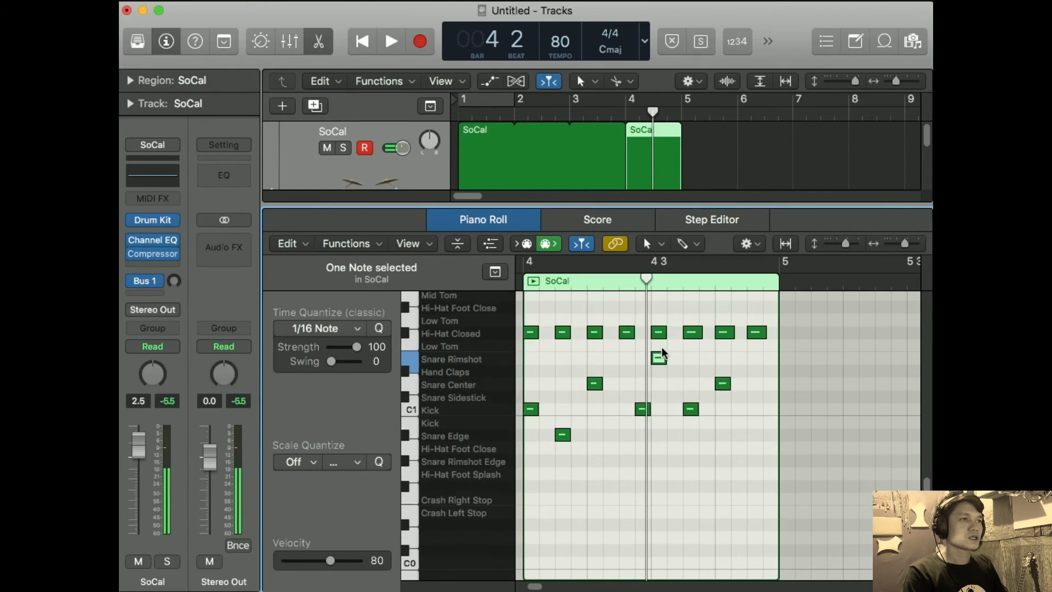
pyautogui.moveTo(655, 394); pyautogui.dragTo(657, 310)
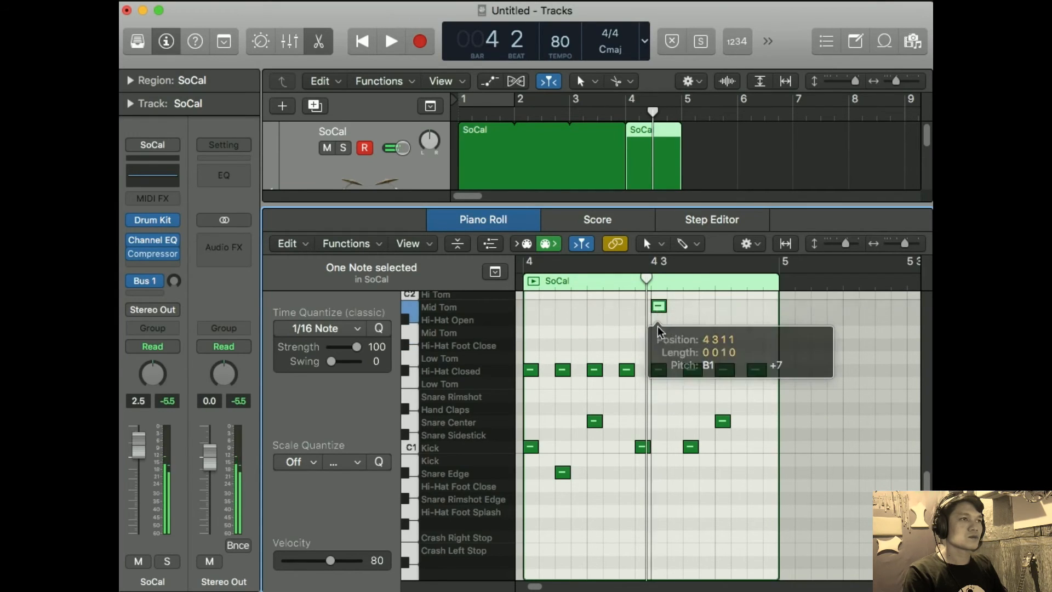
pyautogui.scroll(2, 662, 342)
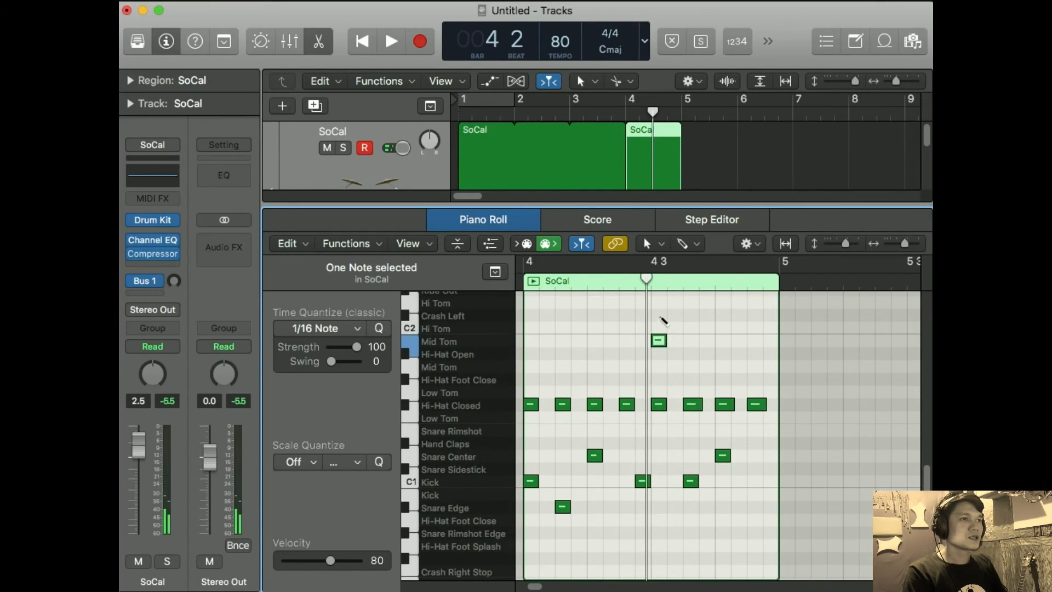
pyautogui.keyDown('super'); pyautogui.click(681, 315); pyautogui.keyUp('super')
pyautogui.moveTo(684, 320)
pyautogui.mouseDown()
pyautogui.moveTo(707, 347)
pyautogui.moveTo(692, 330)
pyautogui.mouseUp()
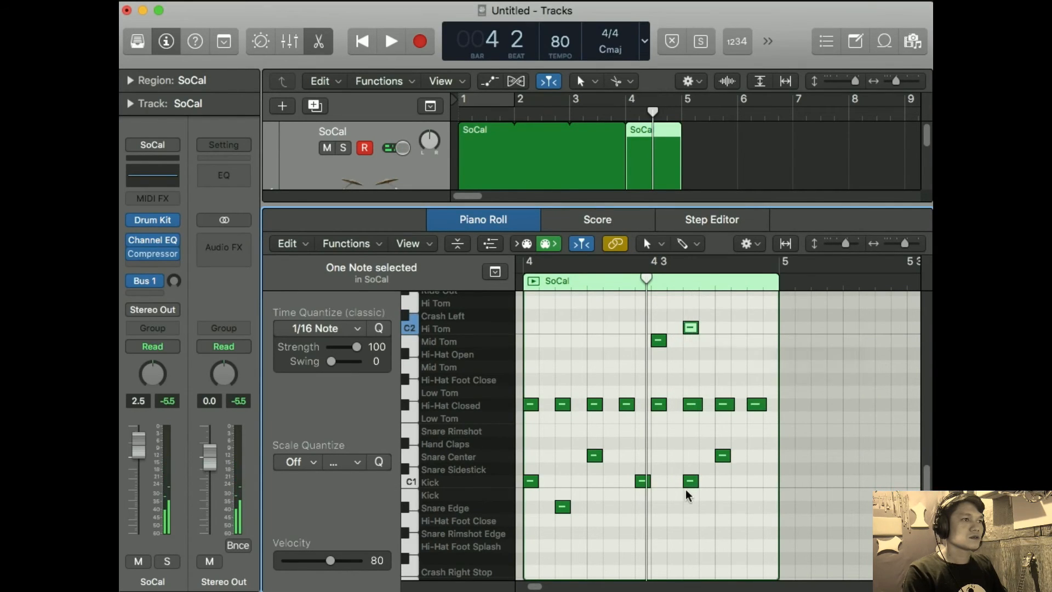
# Move the kick after beat 3 to Mid Tom one sixteenth after the Hi Tom, add a kick on beat 4, and play the bar.
pyautogui.moveTo(691, 481); pyautogui.dragTo(724, 353)
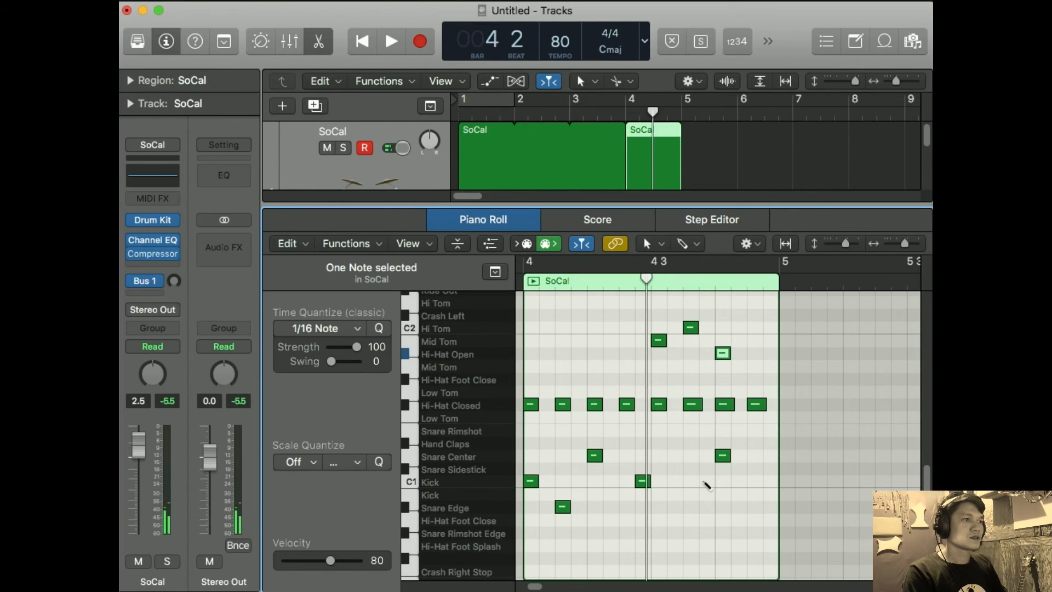
pyautogui.click(709, 481)
pyautogui.moveTo(709, 481)
pyautogui.mouseDown()
pyautogui.moveTo(681, 481)
pyautogui.moveTo(723, 482)
pyautogui.mouseUp()
pyautogui.moveTo(723, 353); pyautogui.dragTo(707, 340)
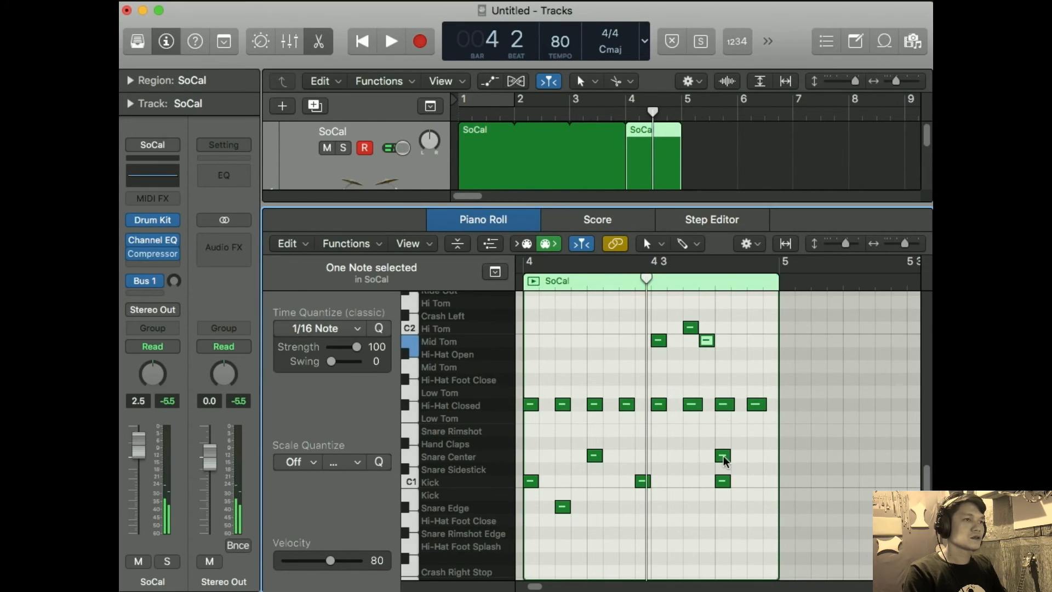
pyautogui.press('space')
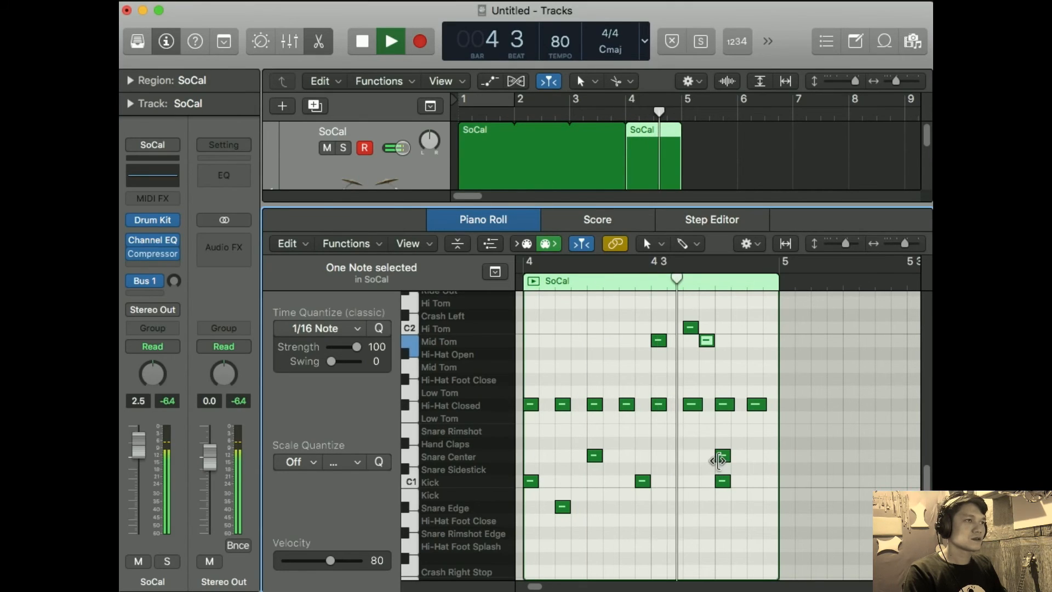
pyautogui.press('space')
# Move beat 4's Snare Center note to Low Tom and its kick to Snare Edge one sixteenth later, and play the fill.
pyautogui.click(721, 479)
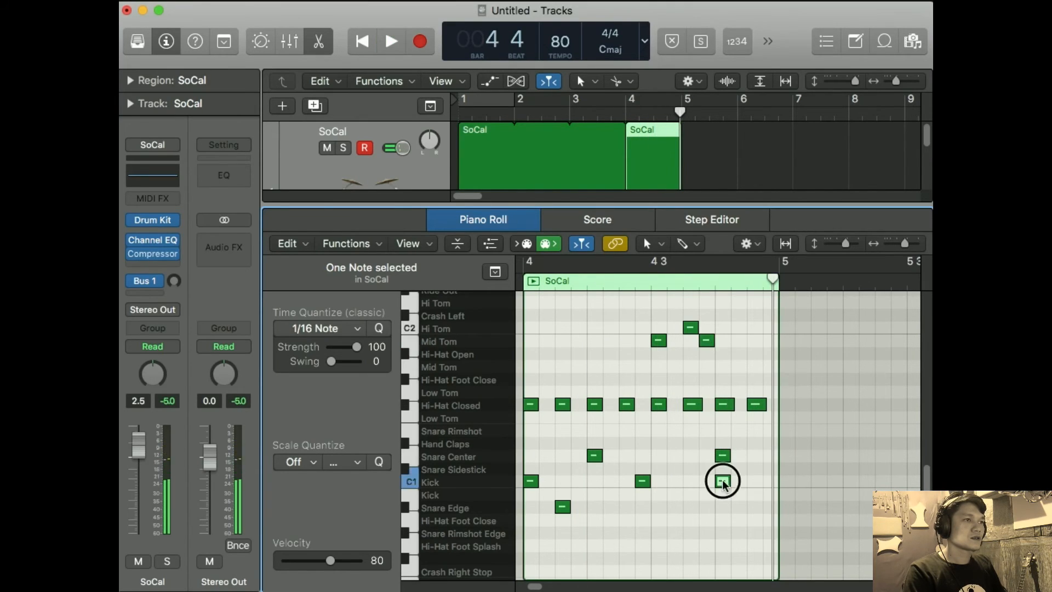
pyautogui.moveTo(721, 482); pyautogui.dragTo(723, 392)
pyautogui.click(719, 454)
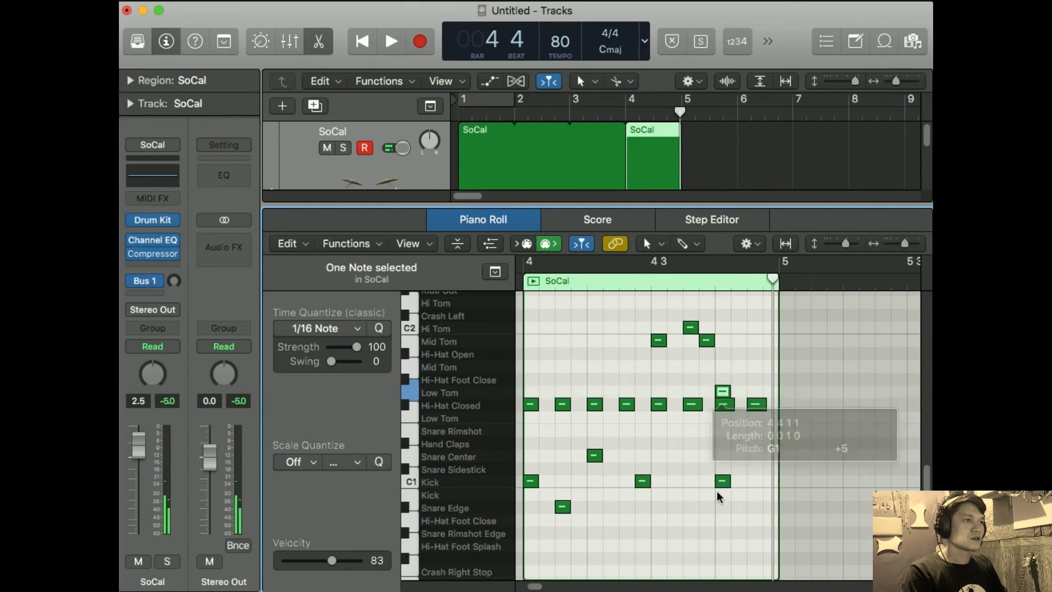
pyautogui.moveTo(722, 487); pyautogui.dragTo(738, 507)
pyautogui.press('space')
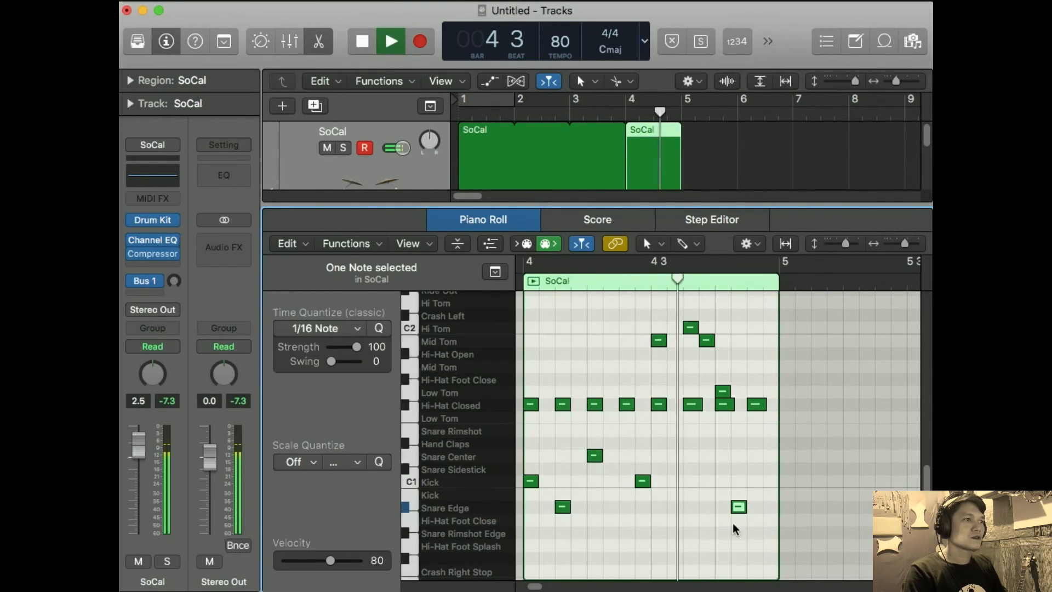
pyautogui.press('space')
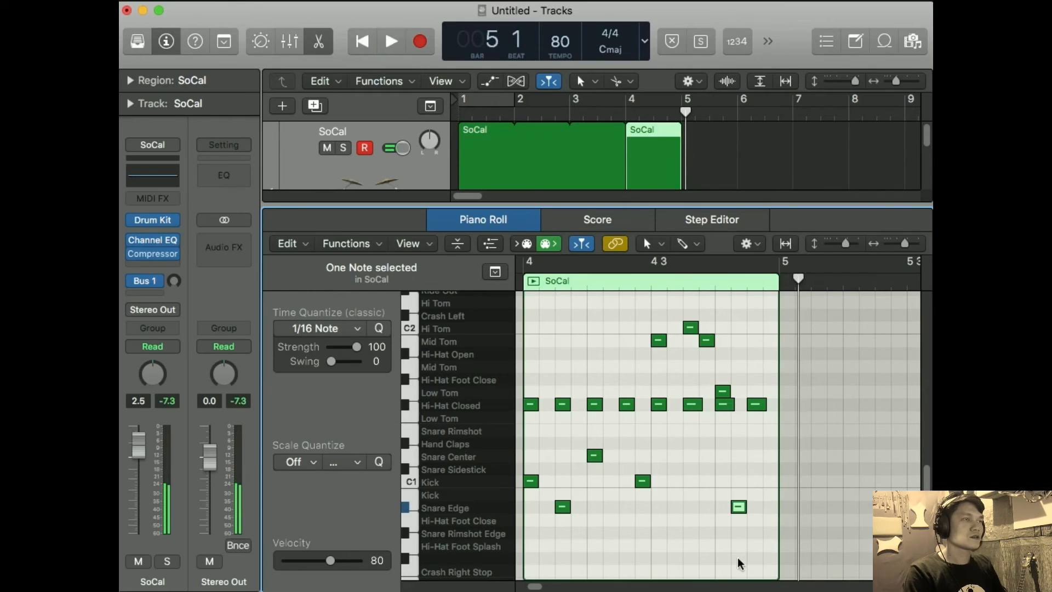
# Move the Mid Tom note on beat 3 down to Snare Center and play bar 4 before and after the change.
pyautogui.press('space')
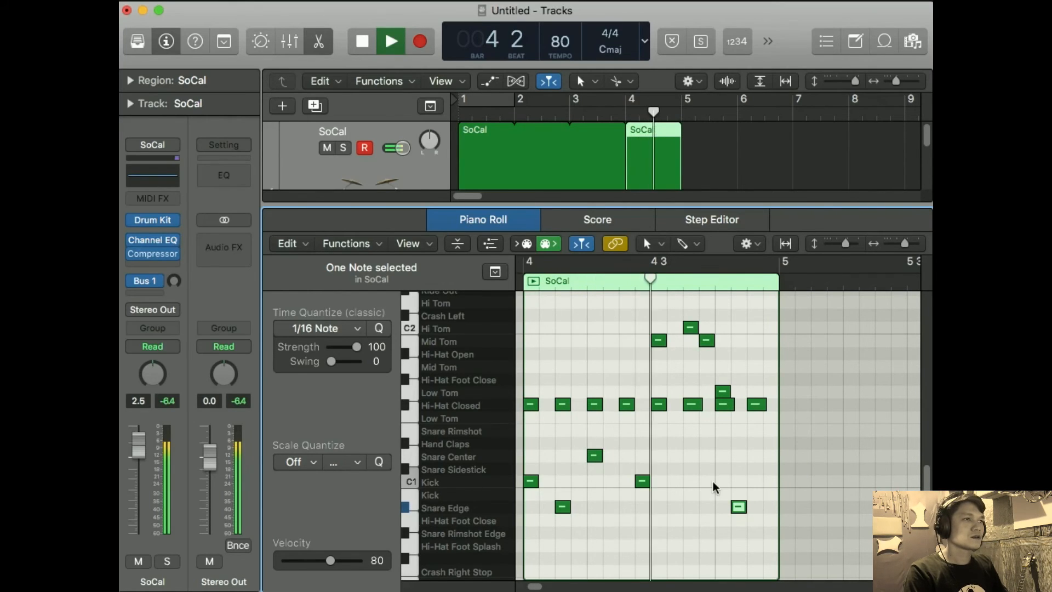
pyautogui.press('space')
pyautogui.moveTo(659, 340); pyautogui.dragTo(660, 457)
pyautogui.press('space')
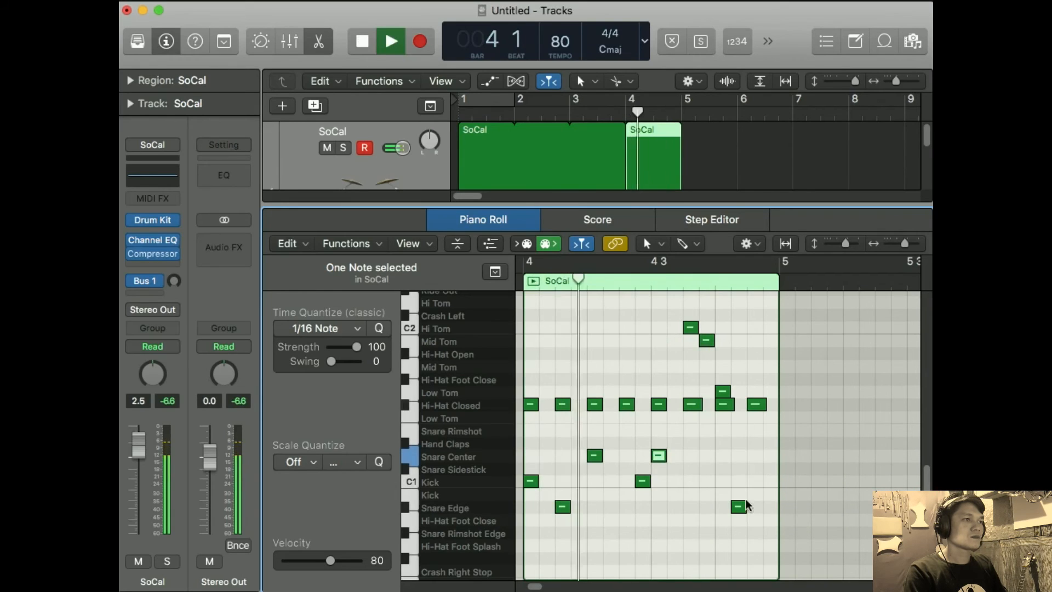
pyautogui.press('space')
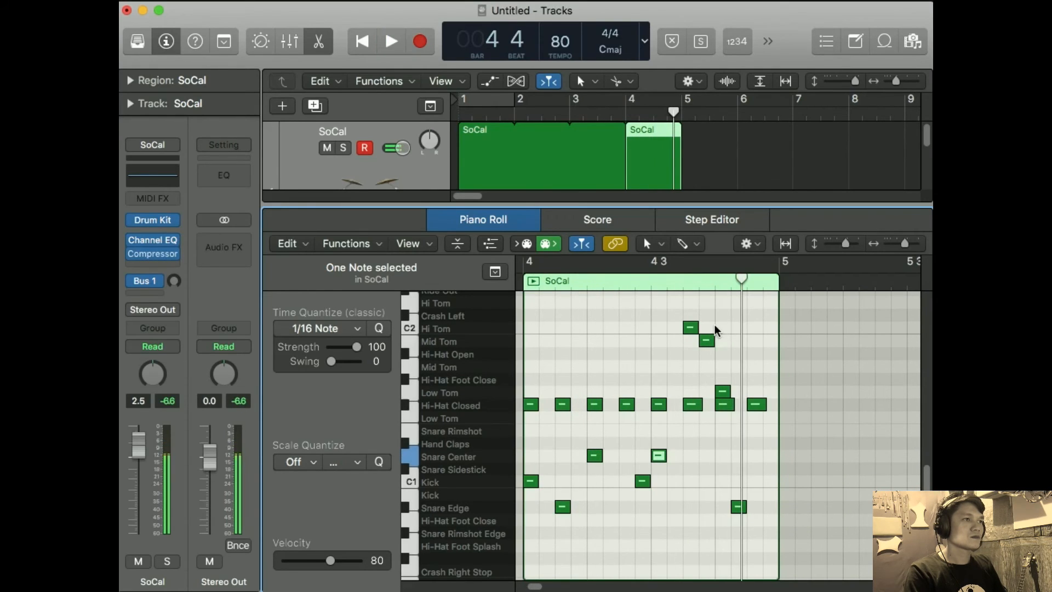
# Replay the bar 4 fill several times and select the Low Tom note on beat 4.
pyautogui.press('space')
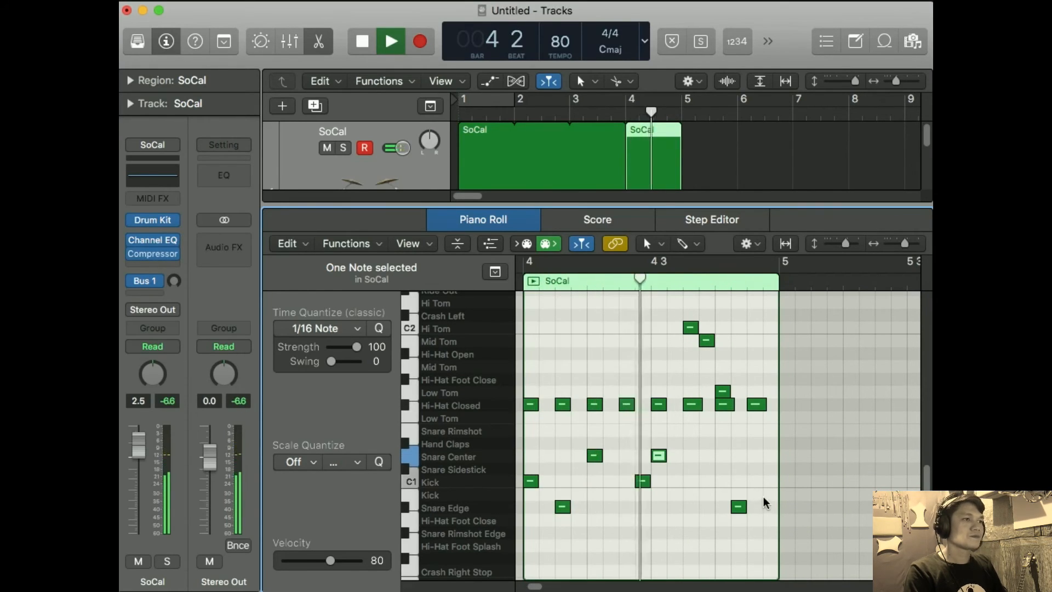
pyautogui.press('space')
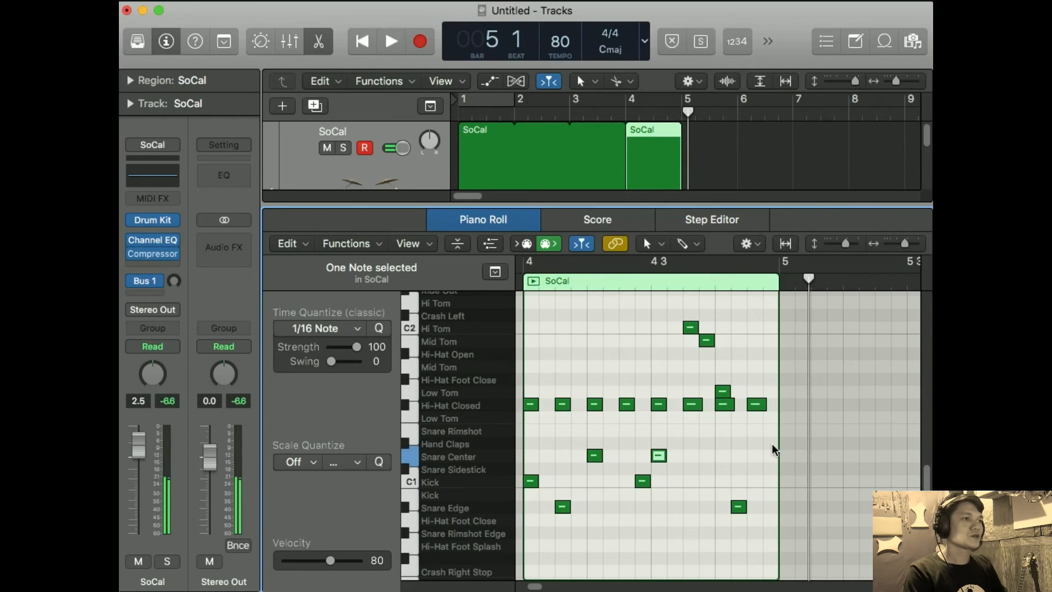
pyautogui.press('space')
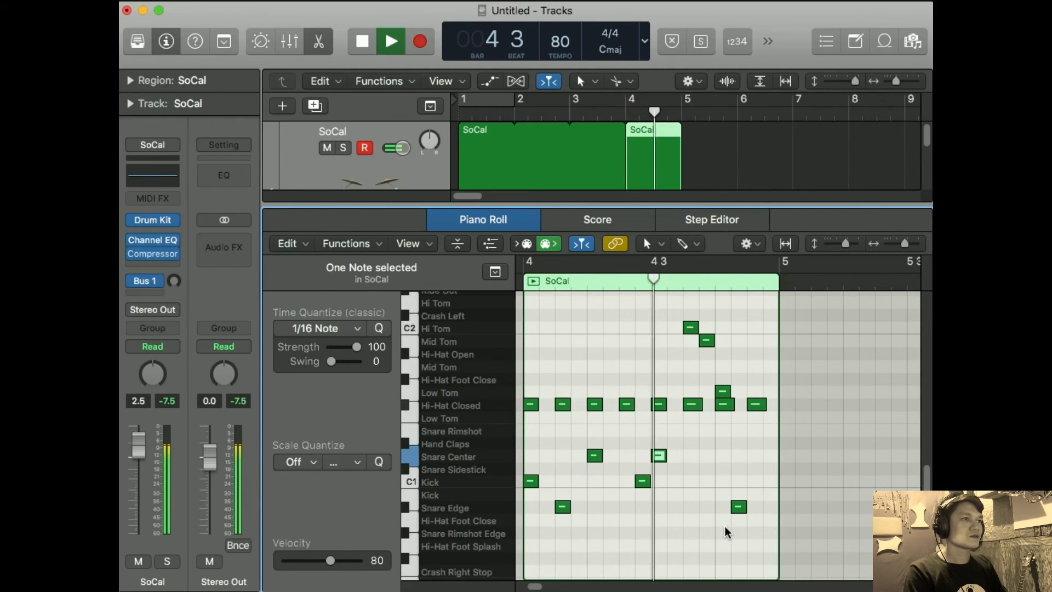
pyautogui.press('space')
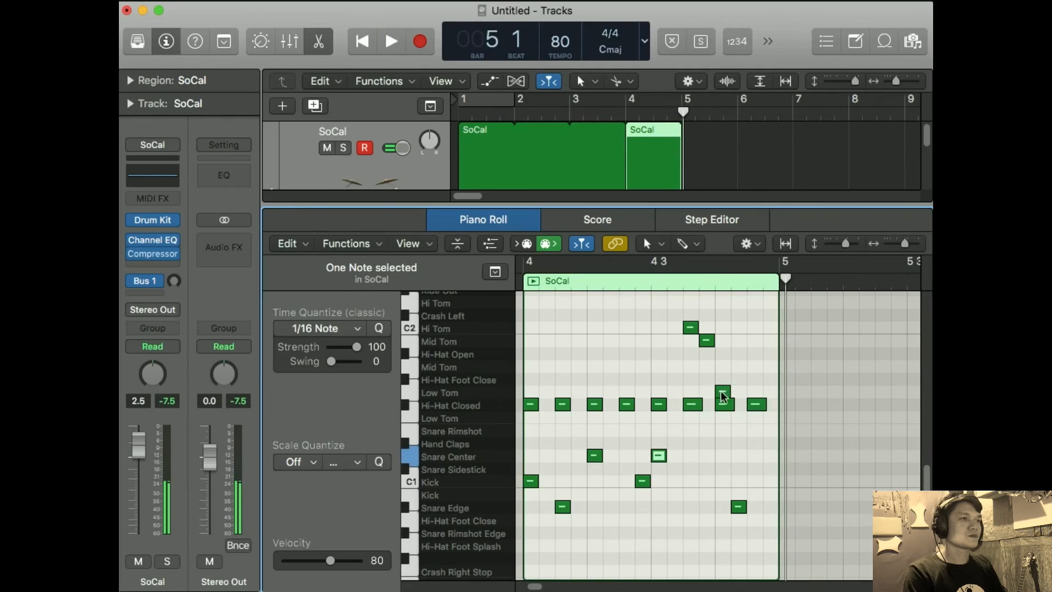
pyautogui.moveTo(723, 391); pyautogui.dragTo(724, 392)
pyautogui.press('space')
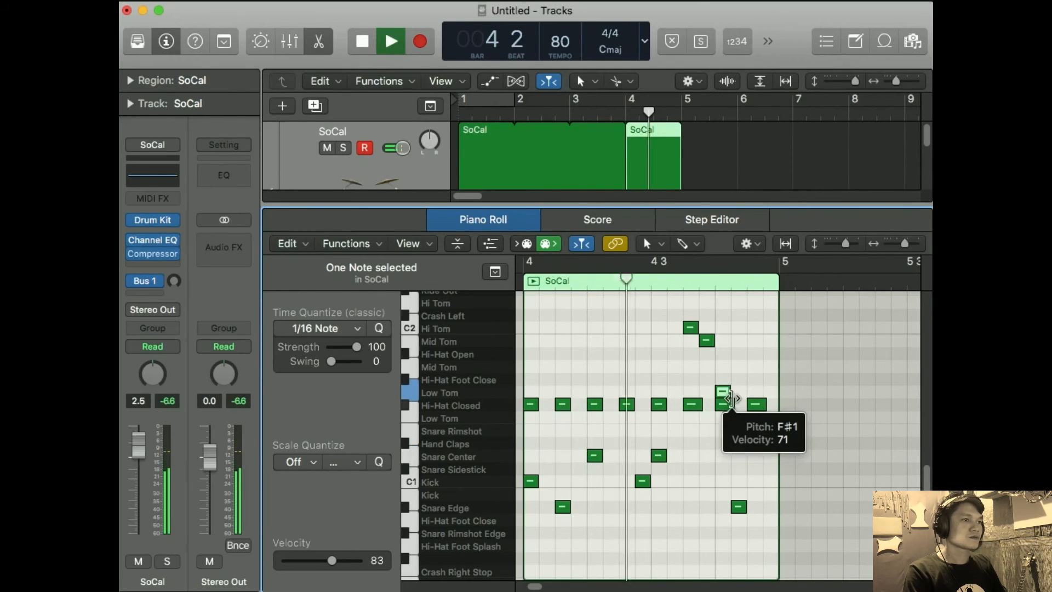
pyautogui.press('space')
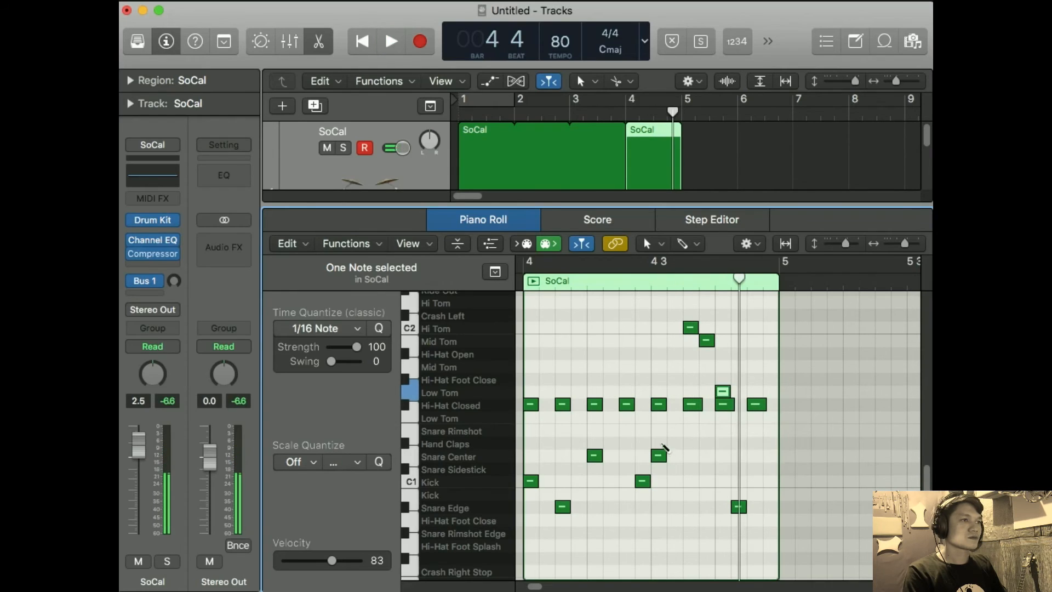
# Add a Snare Edge note just after beat 3 and play bar 4.
pyautogui.keyDown('super'); pyautogui.click(663, 443); pyautogui.keyUp('super')
pyautogui.moveTo(663, 443); pyautogui.dragTo(669, 509)
pyautogui.press('space')
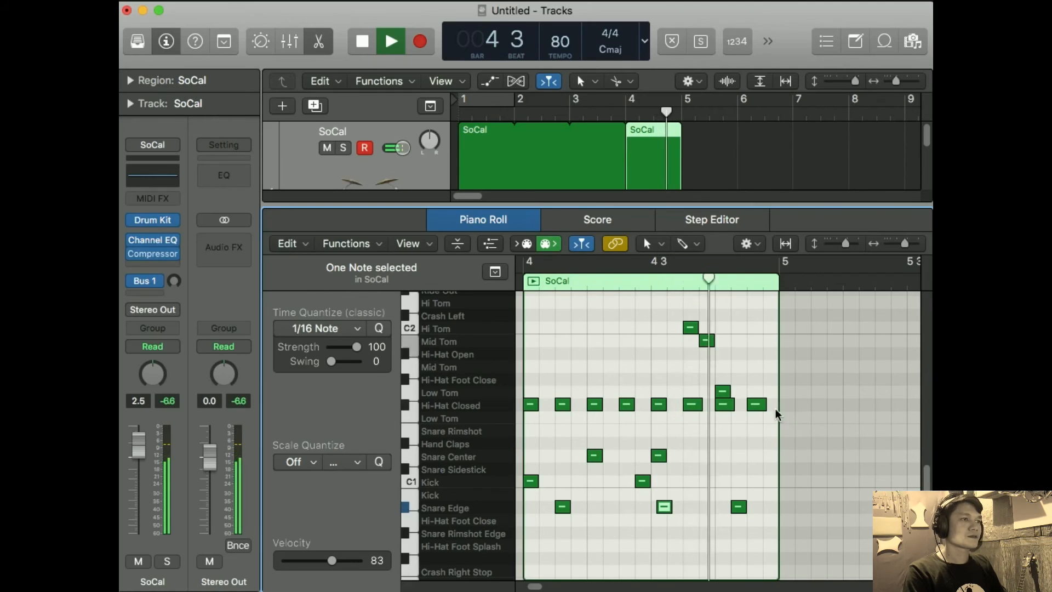
pyautogui.press('space')
# Shift the last Mid Tom, Low Tom and Snare Edge notes of bar 4 one sixteenth later and play the fill.
pyautogui.moveTo(675, 322); pyautogui.dragTo(702, 345)
pyautogui.moveTo(723, 391); pyautogui.dragTo(739, 392)
pyautogui.moveTo(706, 341); pyautogui.dragTo(723, 342)
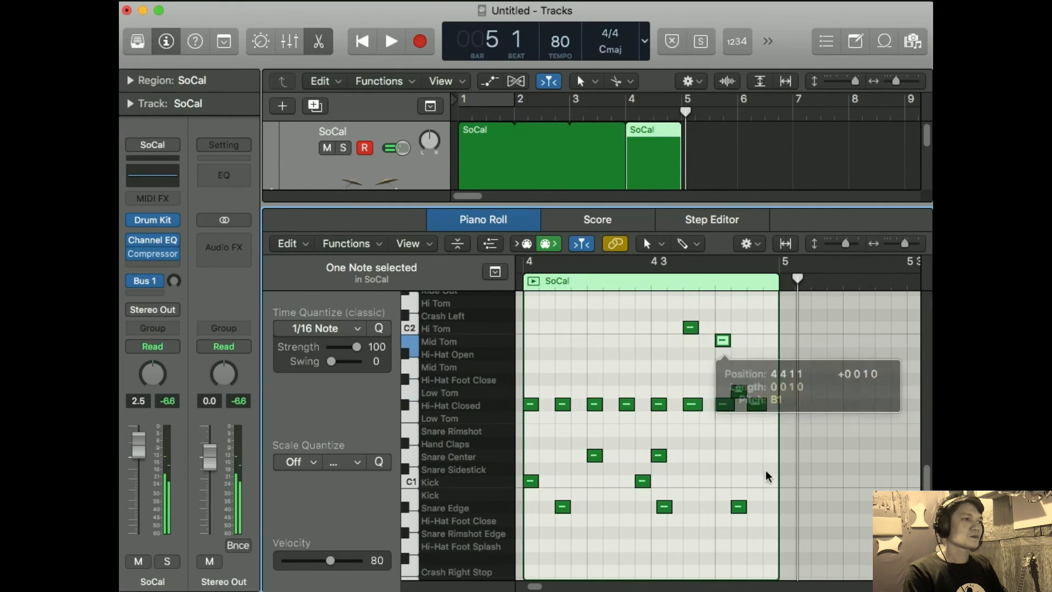
pyautogui.moveTo(744, 508); pyautogui.dragTo(763, 504)
pyautogui.press('space')
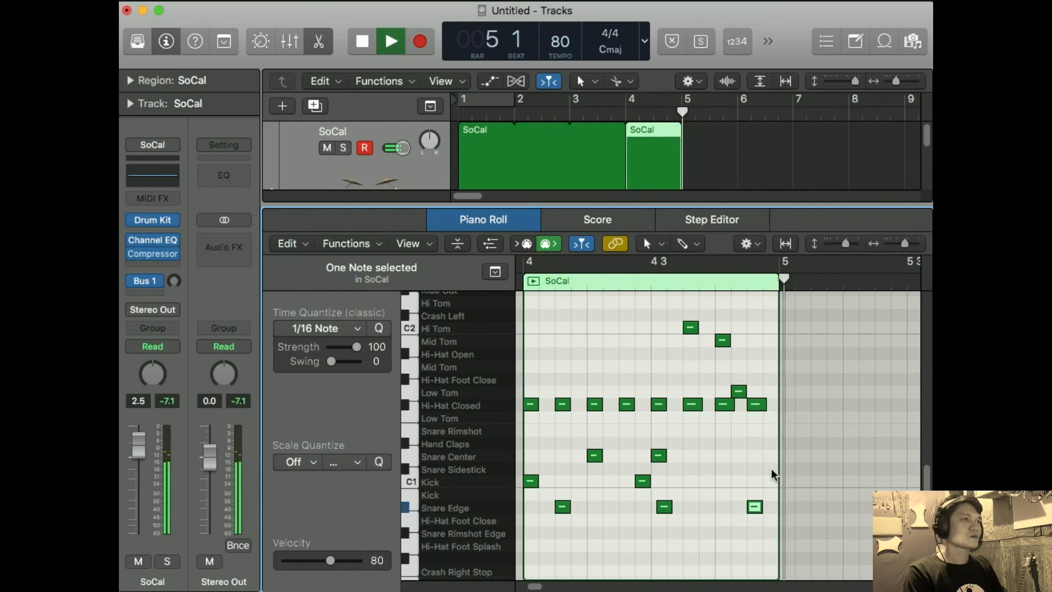
pyautogui.press('space')
# Close the Piano Roll editor and color the bar 4 SoCal region yellow.
pyautogui.click(318, 41)
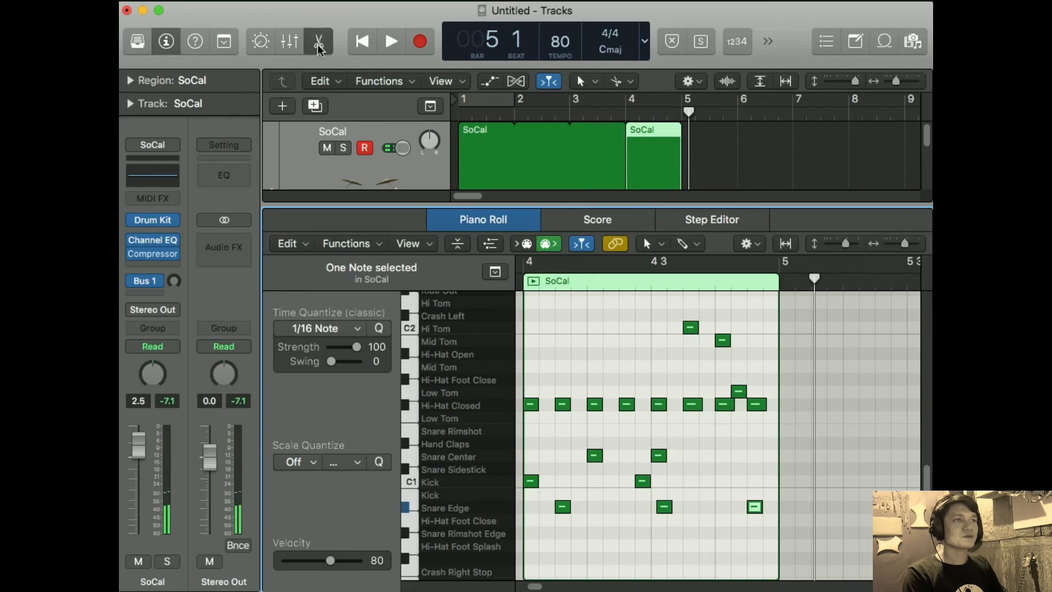
pyautogui.click(571, 185)
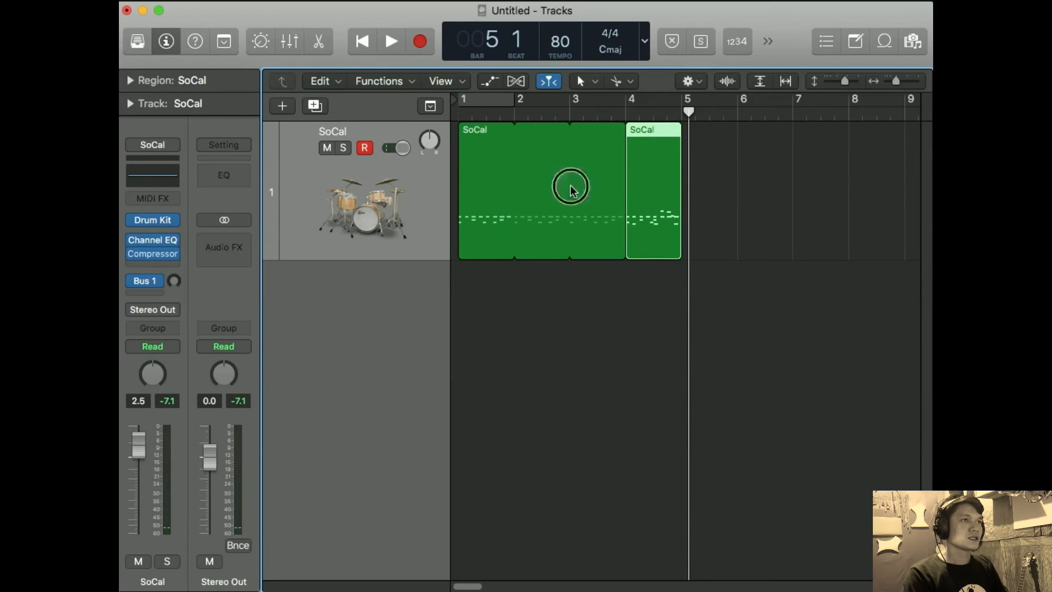
pyautogui.click(651, 164)
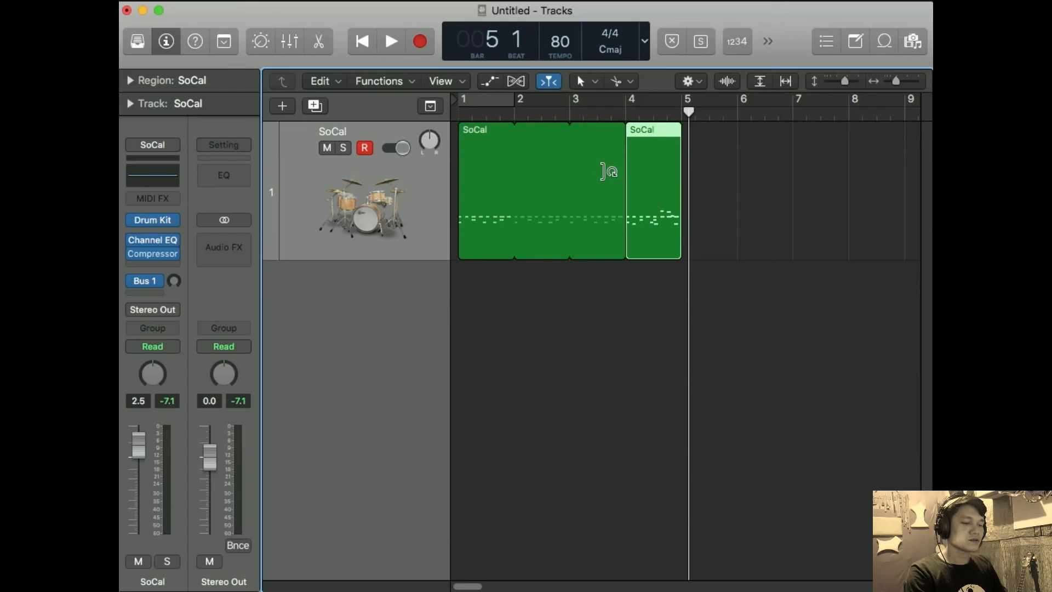
pyautogui.hotkey('alt', 'c')
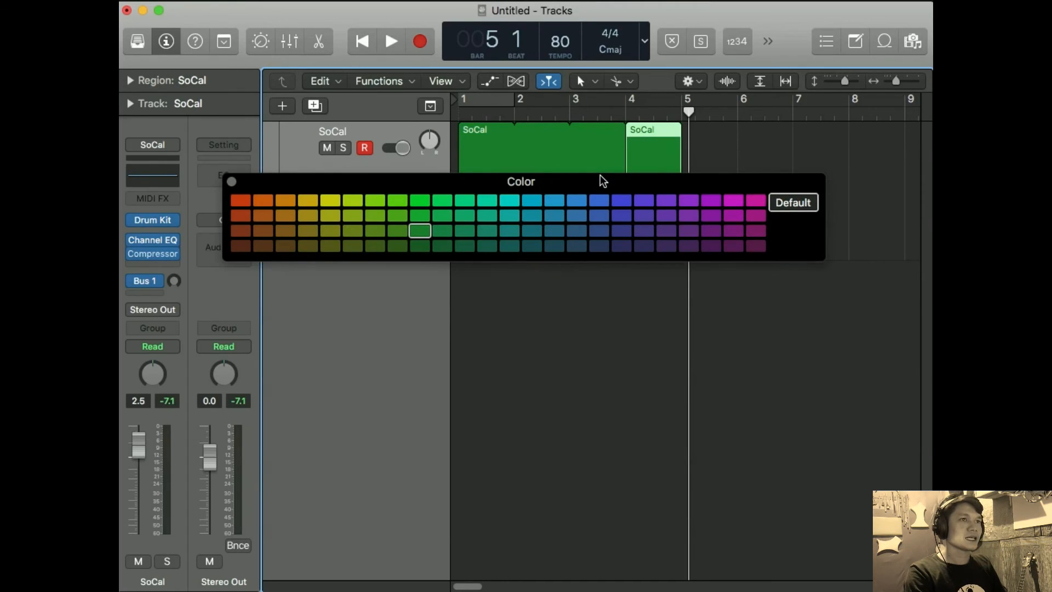
pyautogui.click(340, 219)
pyautogui.click(230, 182)
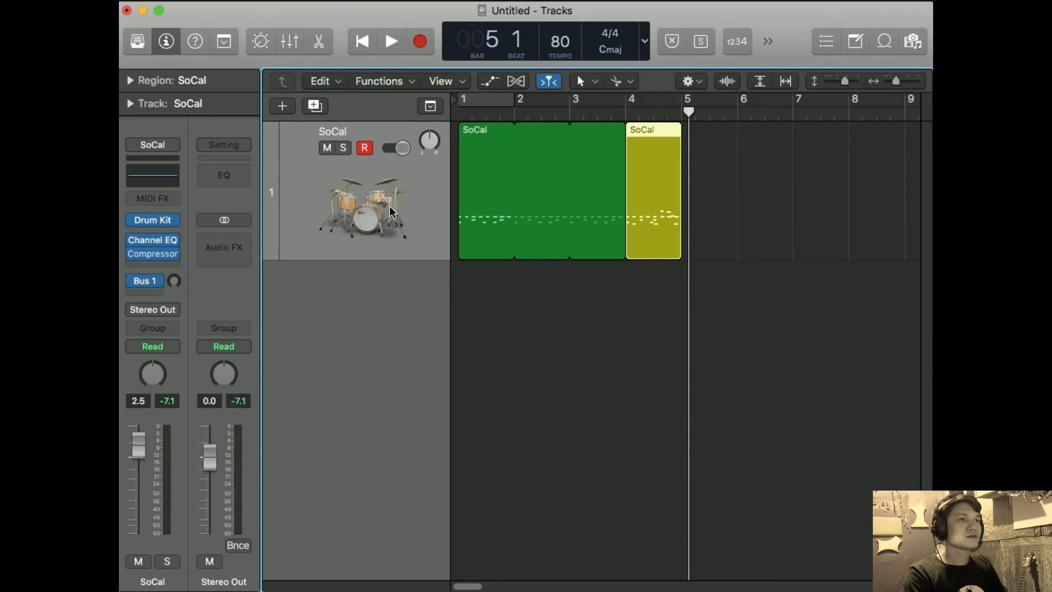
# Color both SoCal regions on the track the same dark yellow.
pyautogui.click(430, 211)
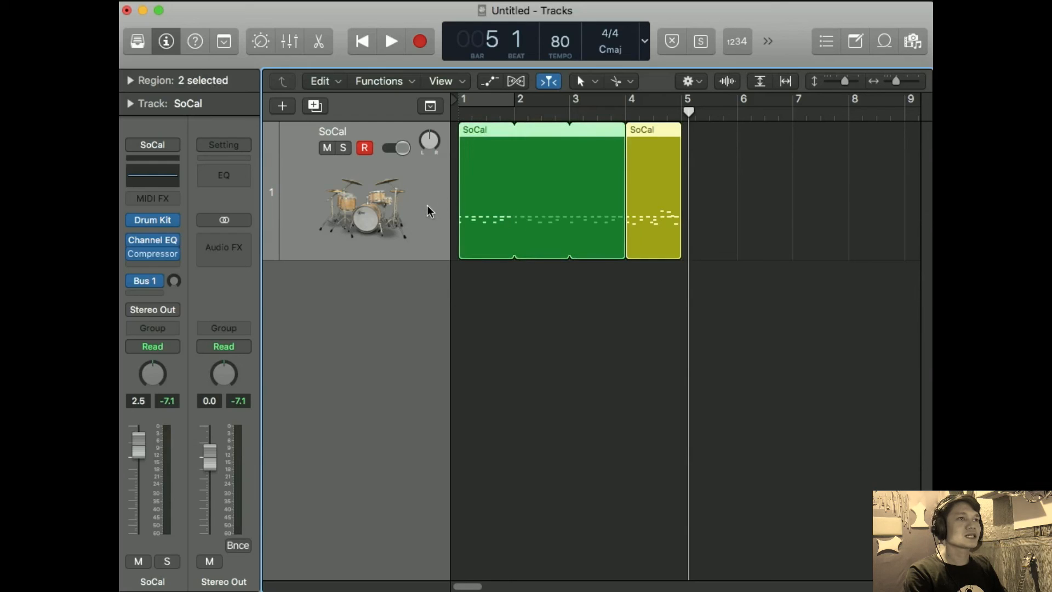
pyautogui.click(535, 392)
pyautogui.click(414, 230)
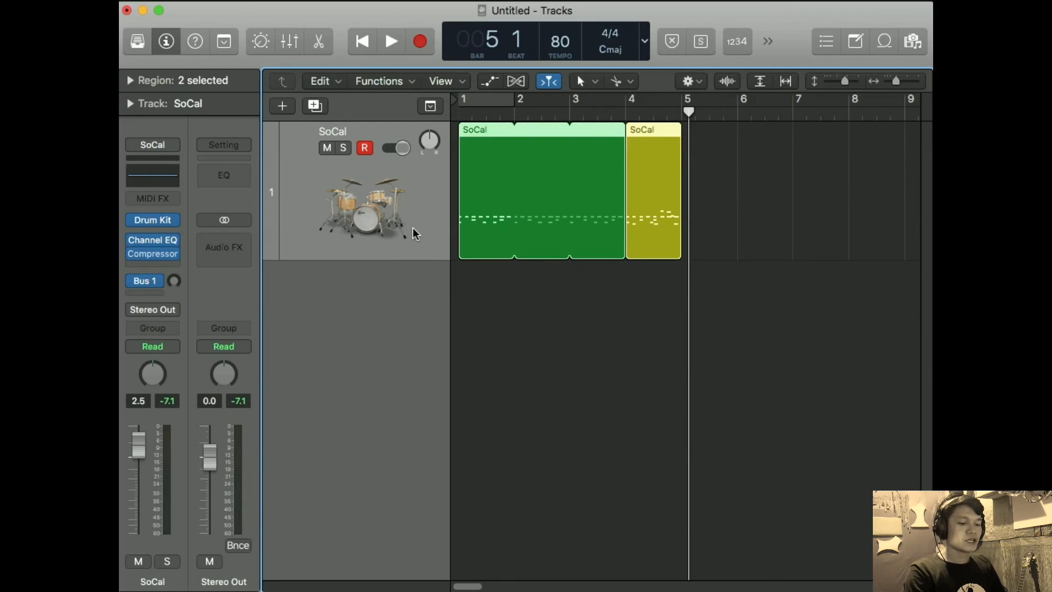
pyautogui.hotkey('alt', 'c')
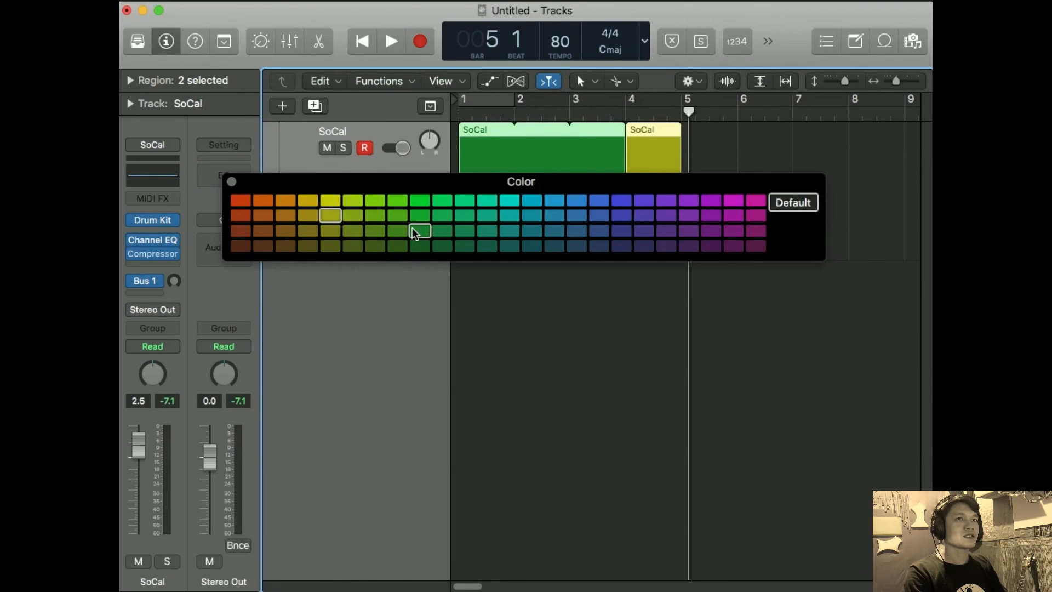
pyautogui.click(325, 211)
pyautogui.click(231, 182)
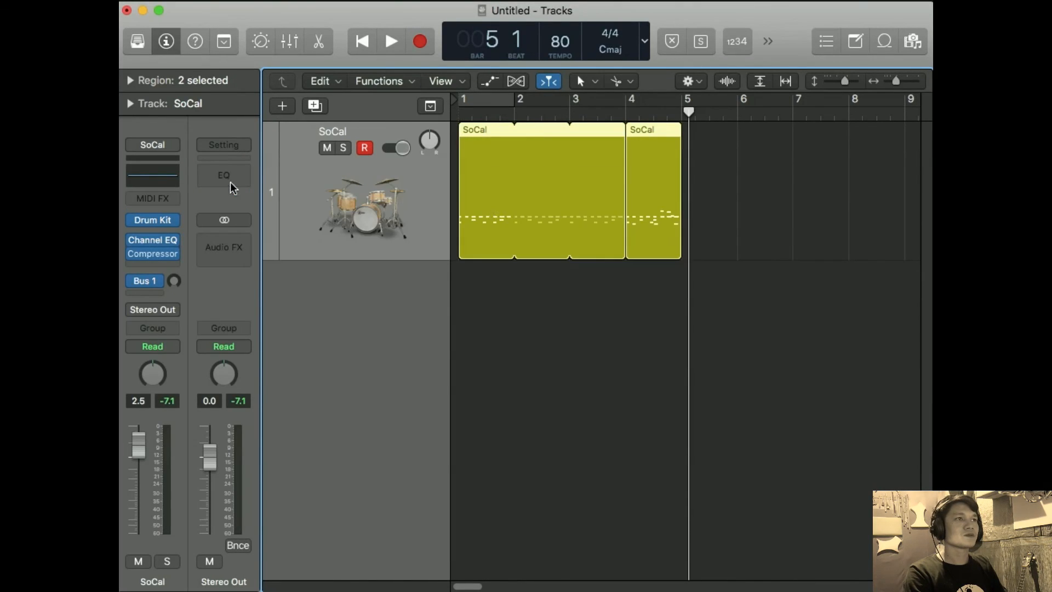
pyautogui.click(775, 199)
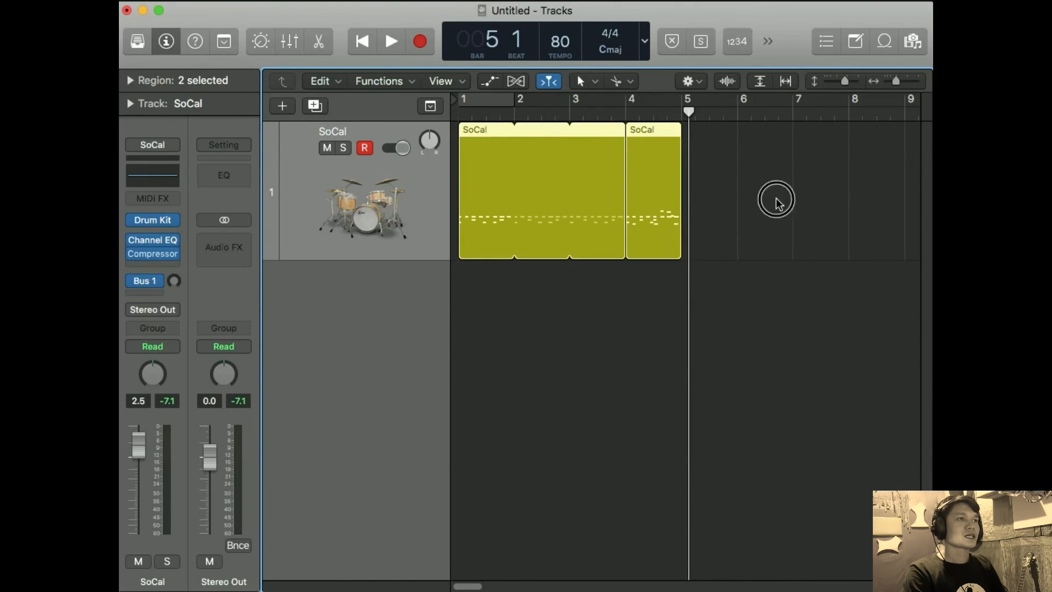
# Change the bar 4 SoCal region to bright yellow and play the pattern from bar 3 through the fill.
pyautogui.click(664, 189)
pyautogui.hotkey('alt', 'c')
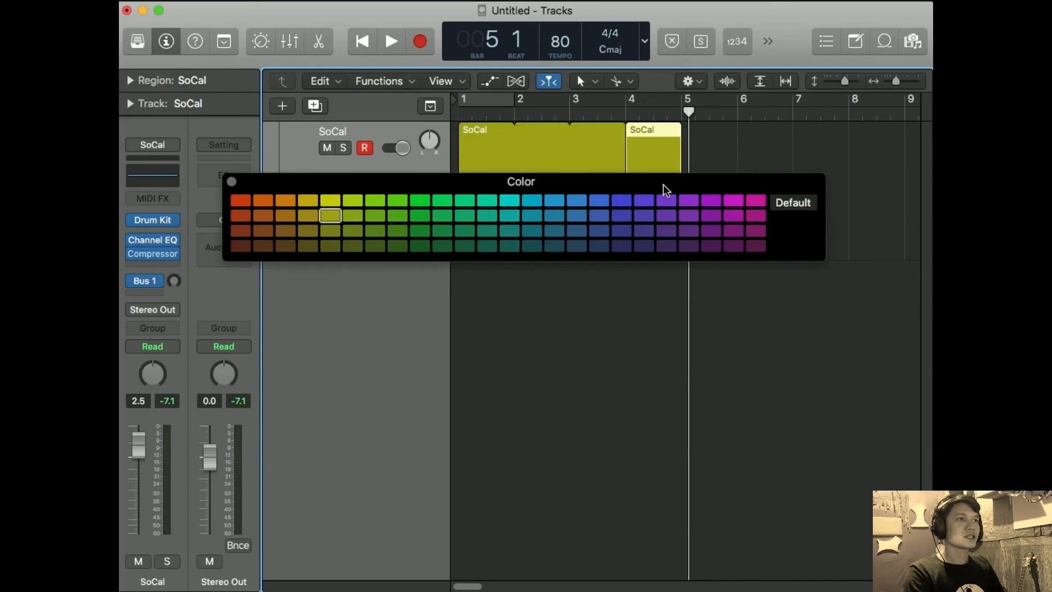
pyautogui.click(309, 216)
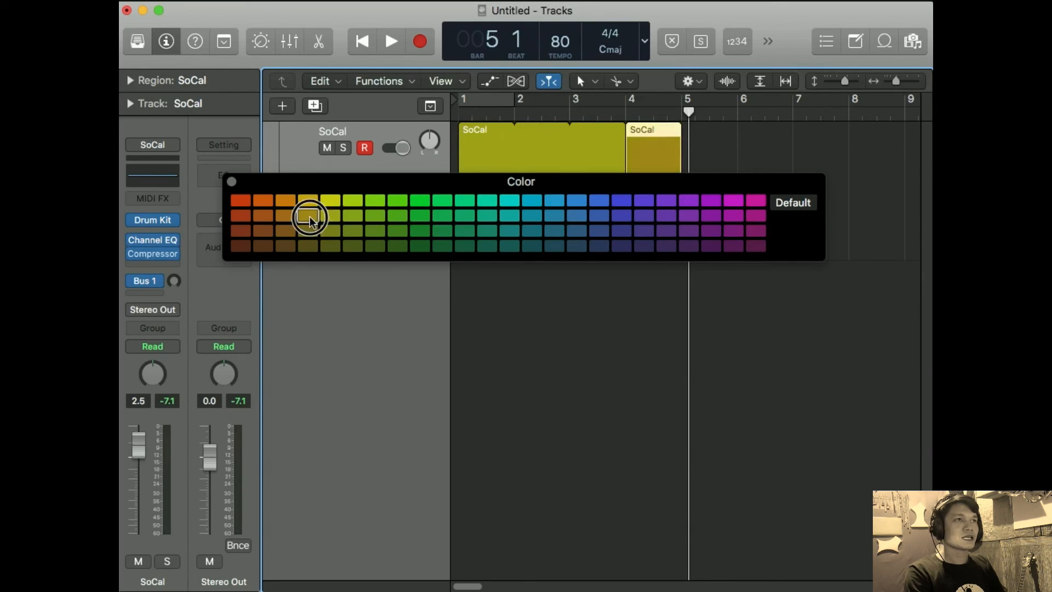
pyautogui.click(347, 216)
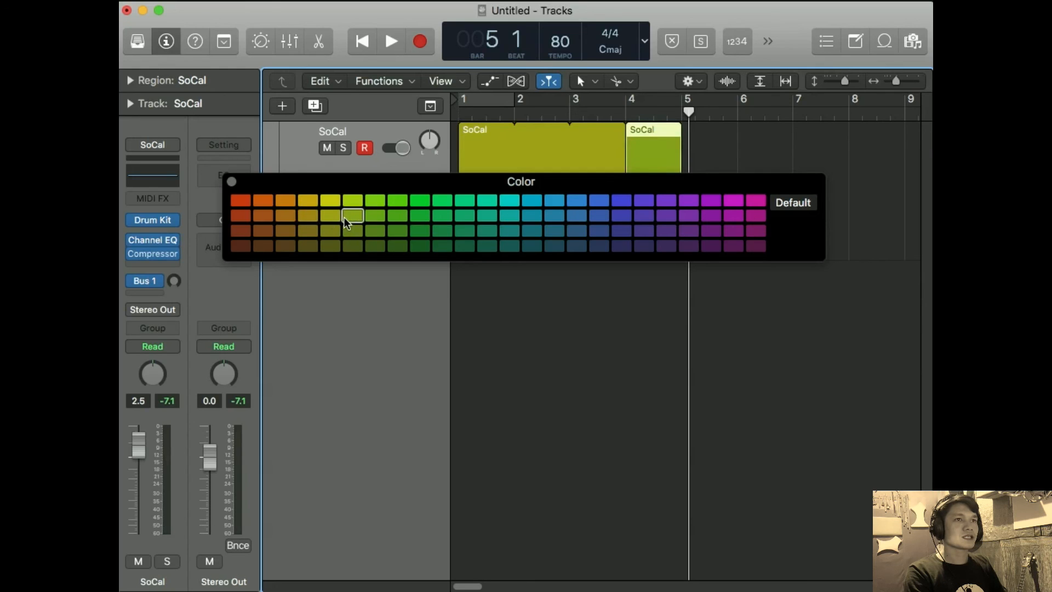
pyautogui.click(327, 203)
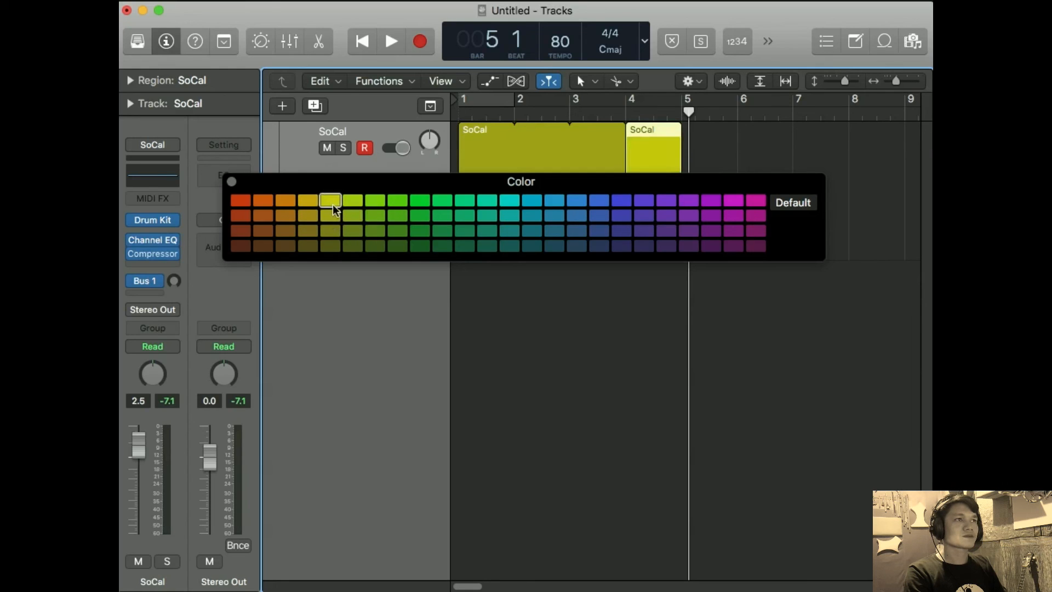
pyautogui.click(231, 182)
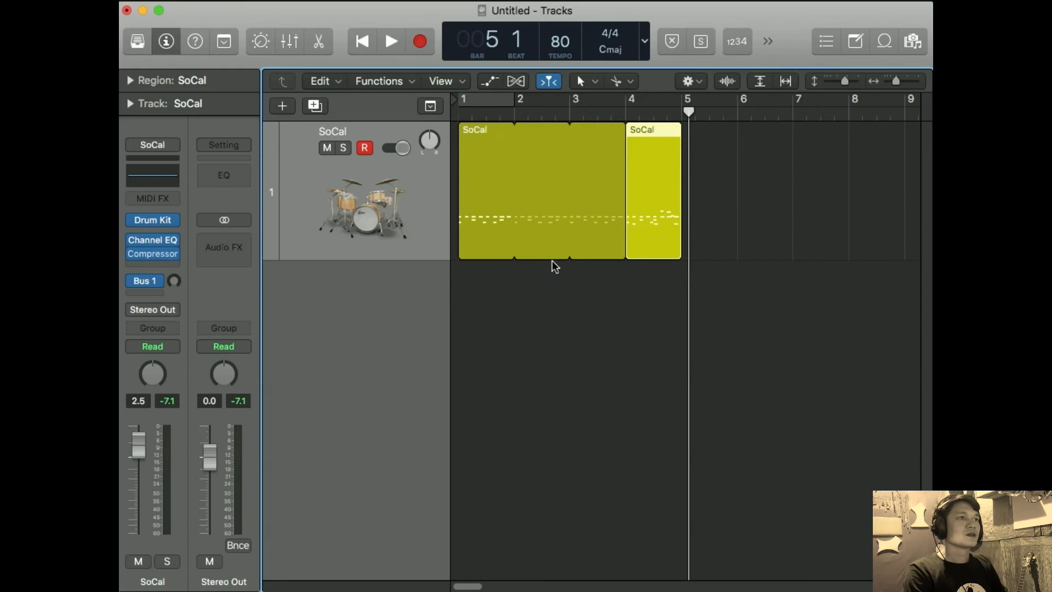
pyautogui.doubleClick(570, 112)
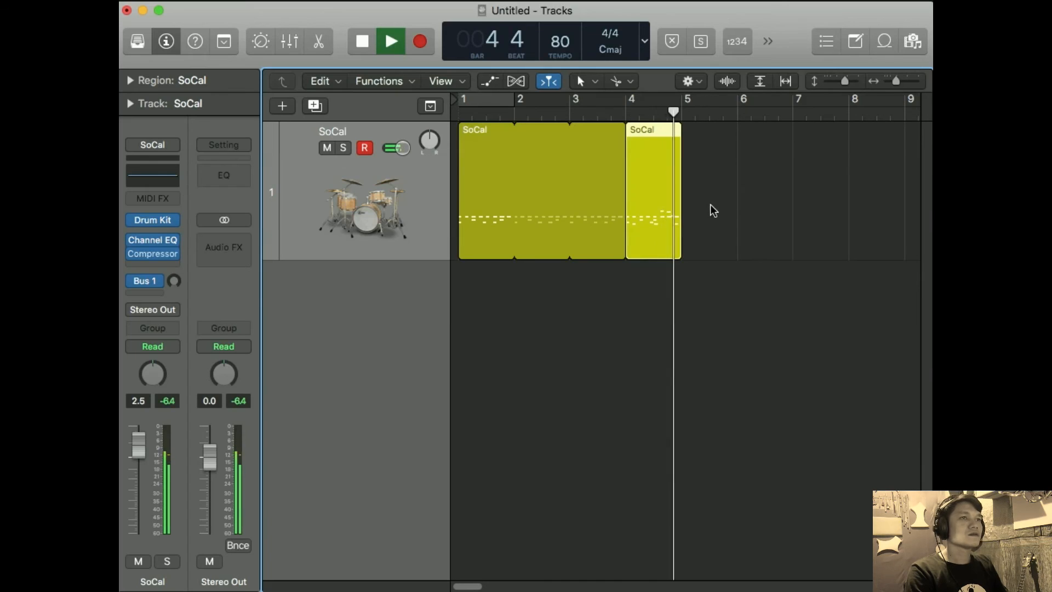
pyautogui.press('space')
# Paste a copy of the three-bar SoCal region at bar 5 and play the transition from bar 4.
pyautogui.click(479, 157)
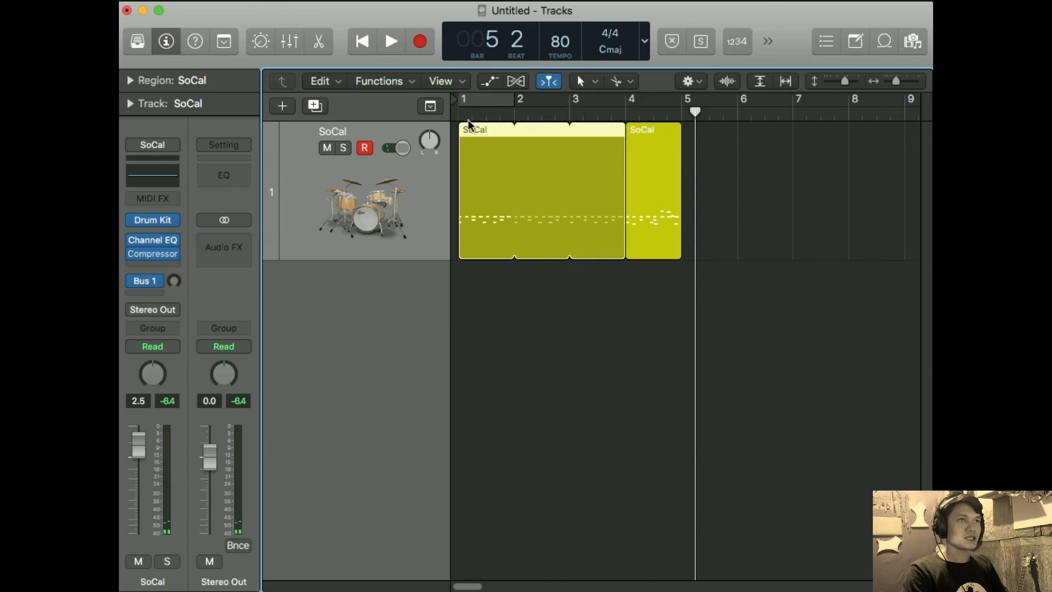
pyautogui.click(488, 182)
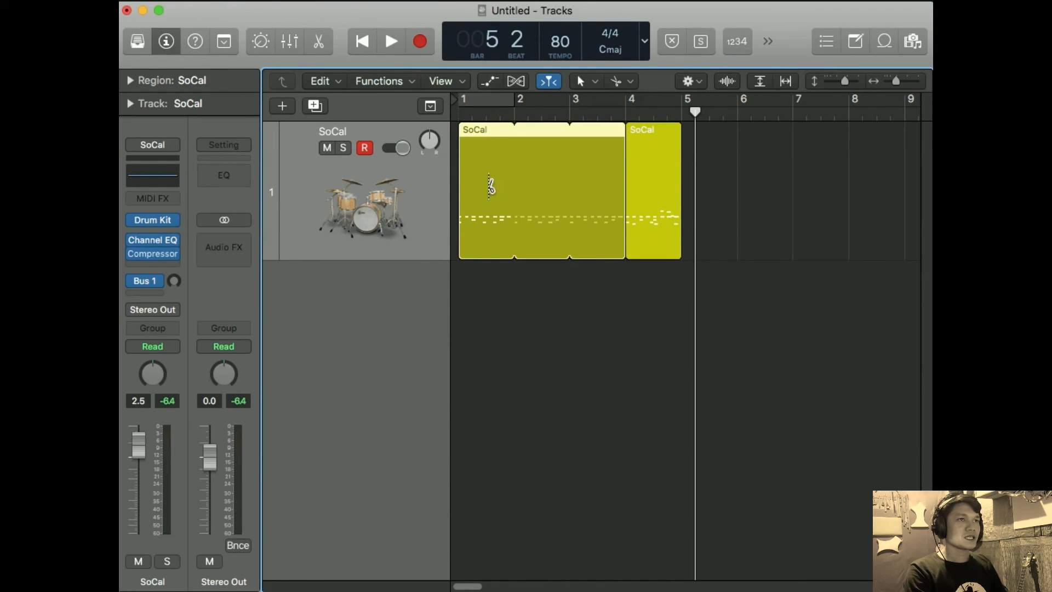
pyautogui.click(683, 113)
pyautogui.click(682, 112)
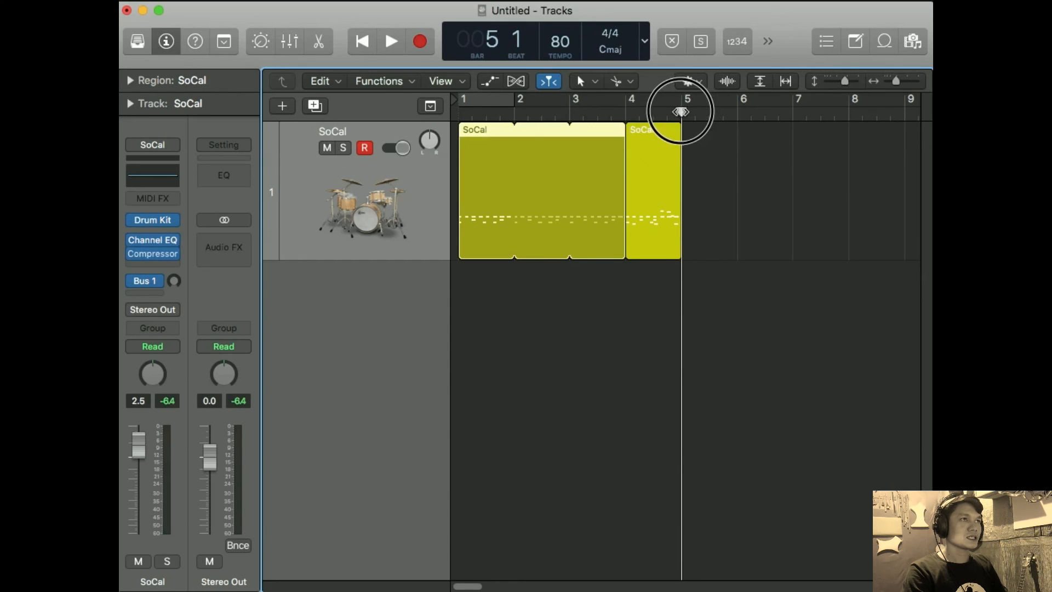
pyautogui.press('super+v')
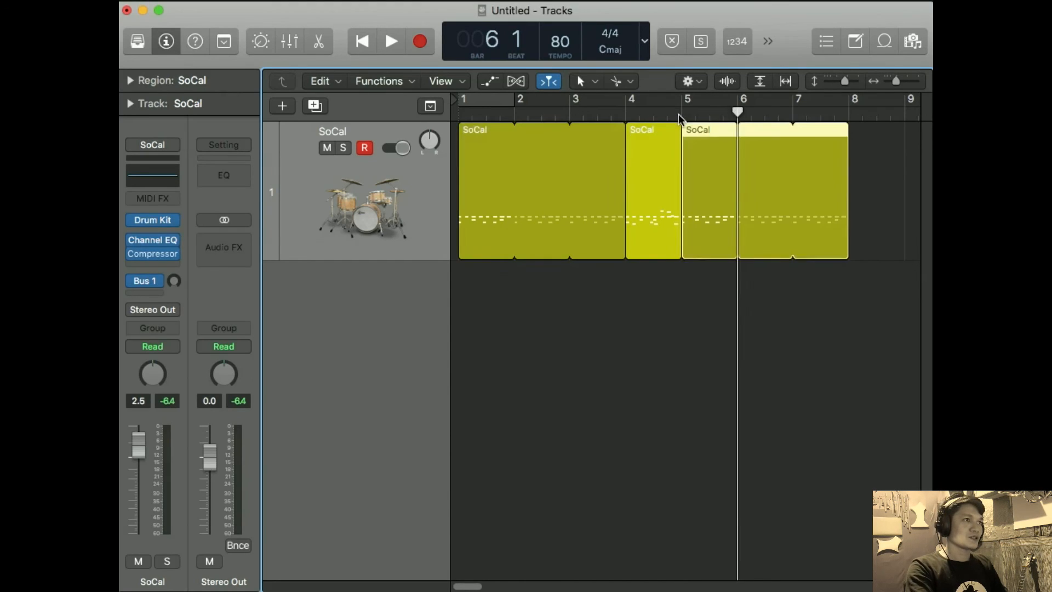
pyautogui.click(624, 115)
pyautogui.press('space')
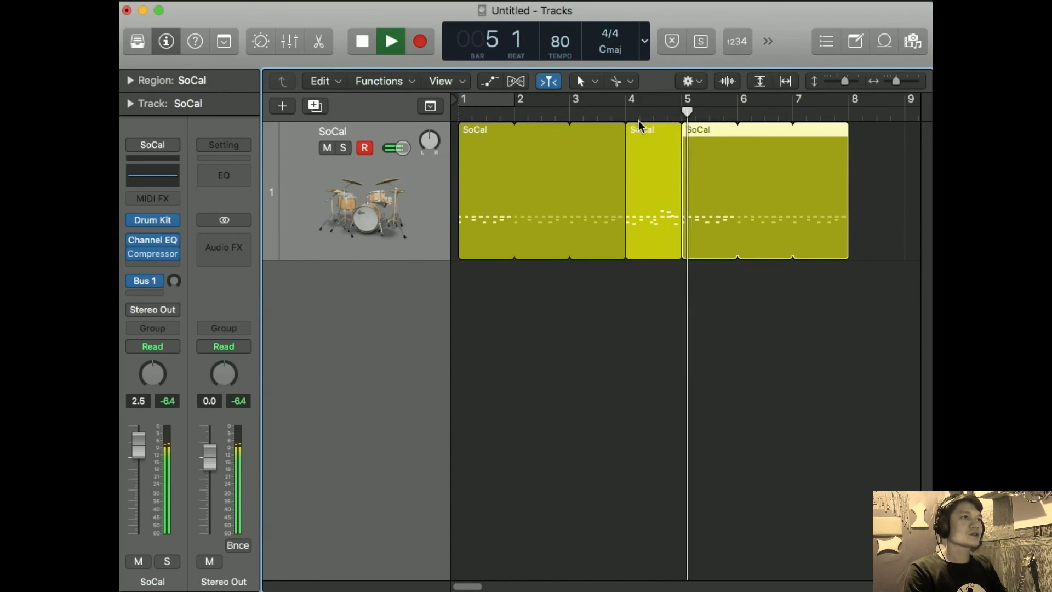
pyautogui.press('space')
# Add an eighth-note Crash Left hit on the first beat of bar 5 in the pasted region and play it.
pyautogui.click(692, 204)
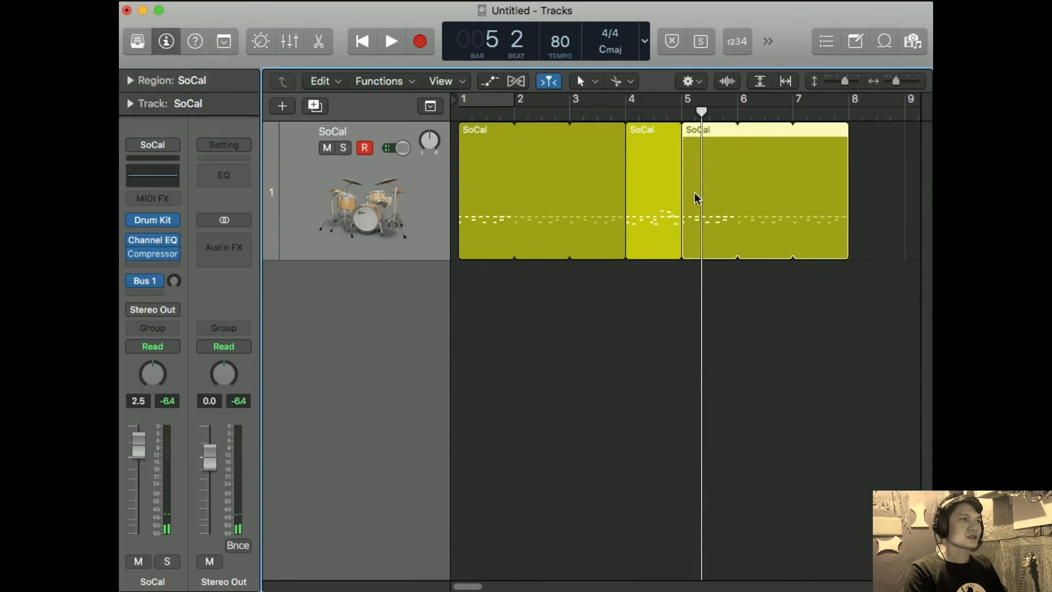
pyautogui.doubleClick(695, 193)
pyautogui.scroll(1, 813, 357)
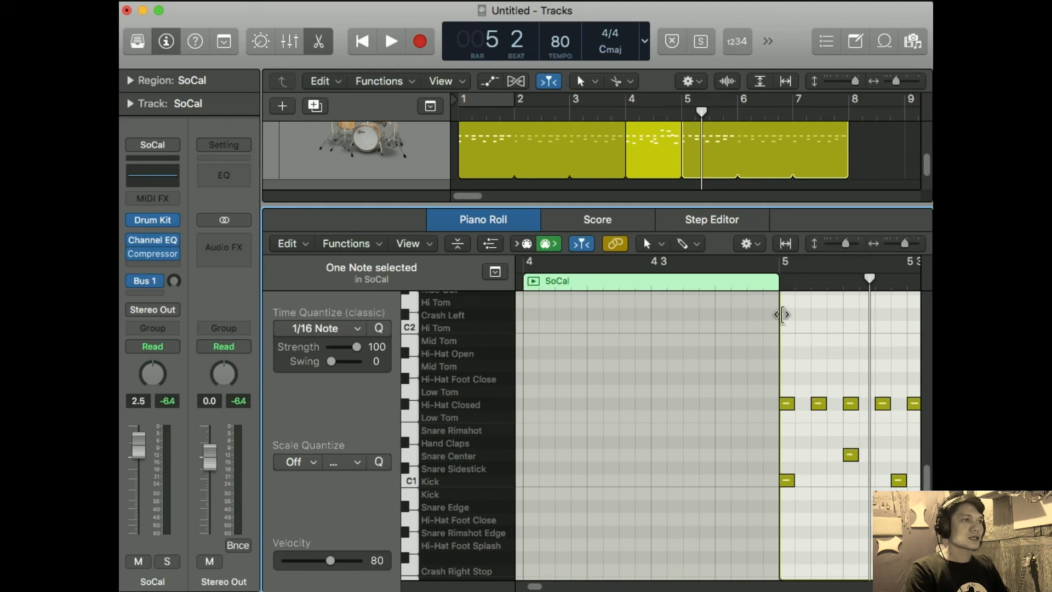
pyautogui.click(787, 316)
pyautogui.moveTo(796, 318); pyautogui.dragTo(810, 320)
pyautogui.press('space')
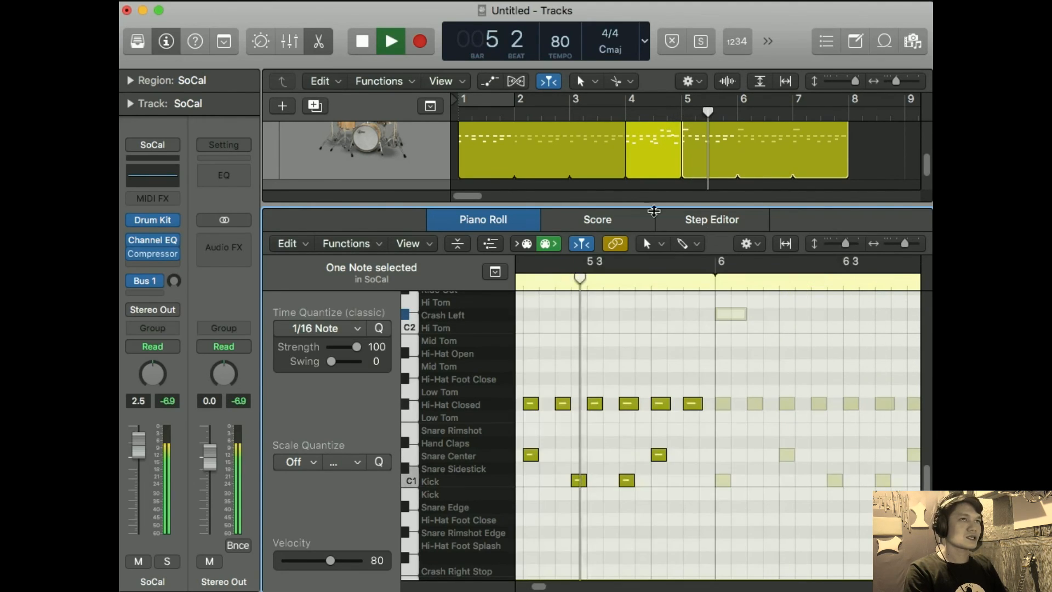
pyautogui.click(319, 41)
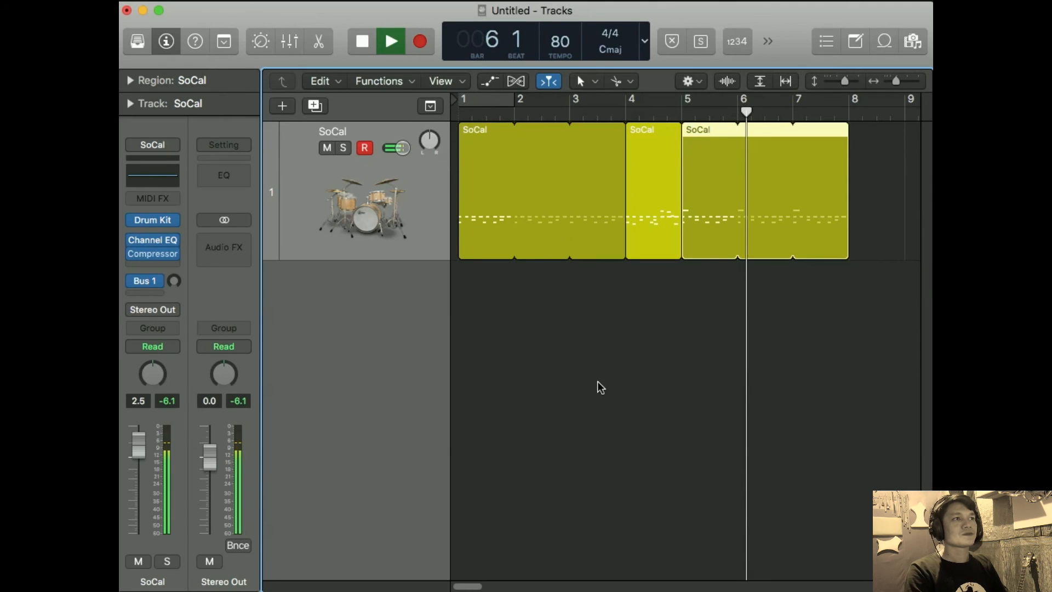
pyautogui.press('space')
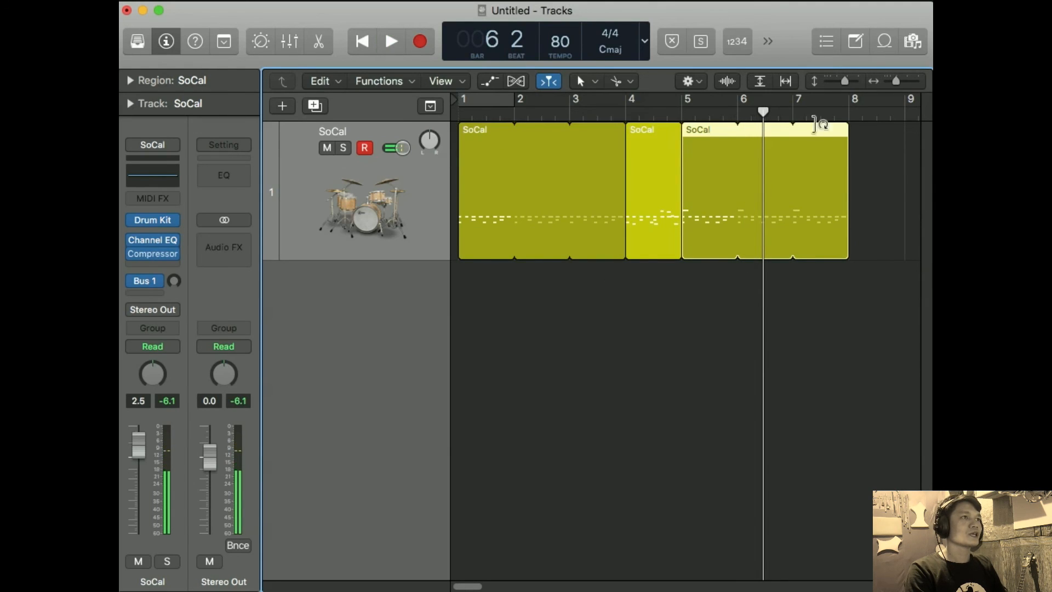
pyautogui.moveTo(851, 170); pyautogui.dragTo(743, 184)
pyautogui.click(798, 211)
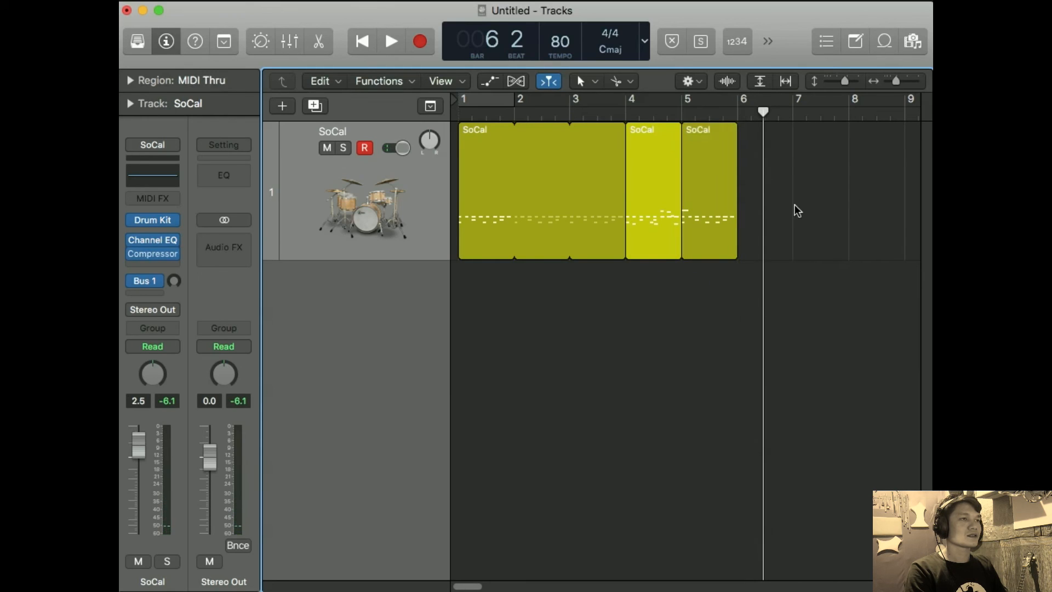
pyautogui.click(715, 209)
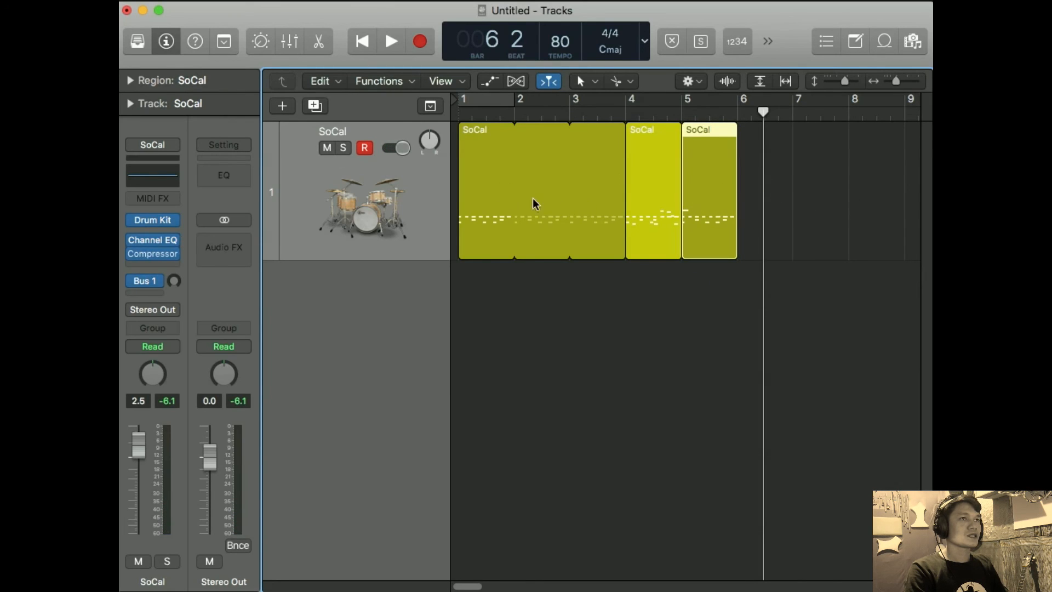
pyautogui.moveTo(503, 189); pyautogui.dragTo(619, 207)
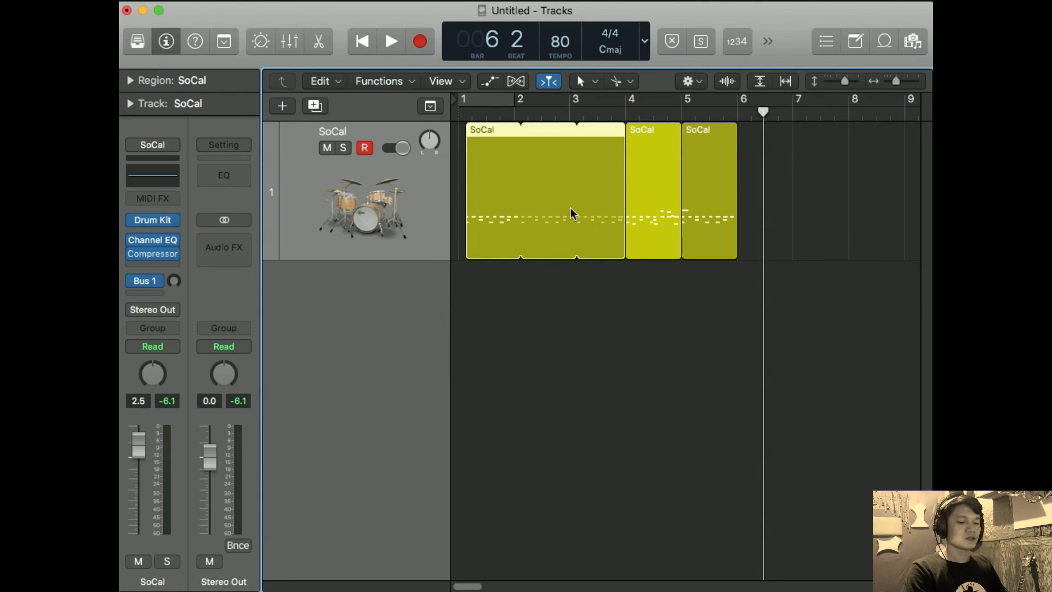
pyautogui.press('super+z')
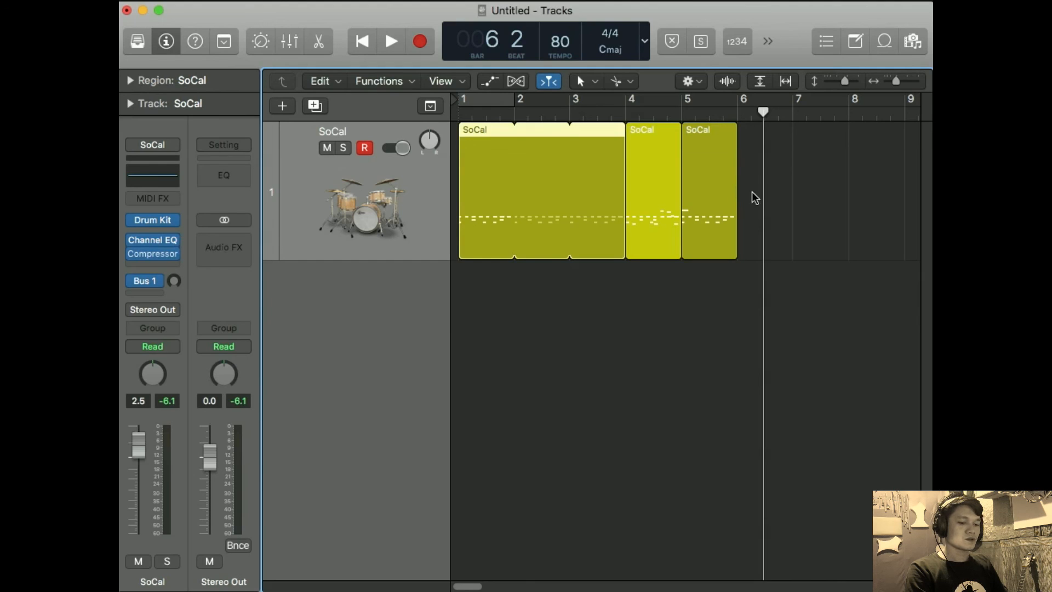
pyautogui.press('super+z')
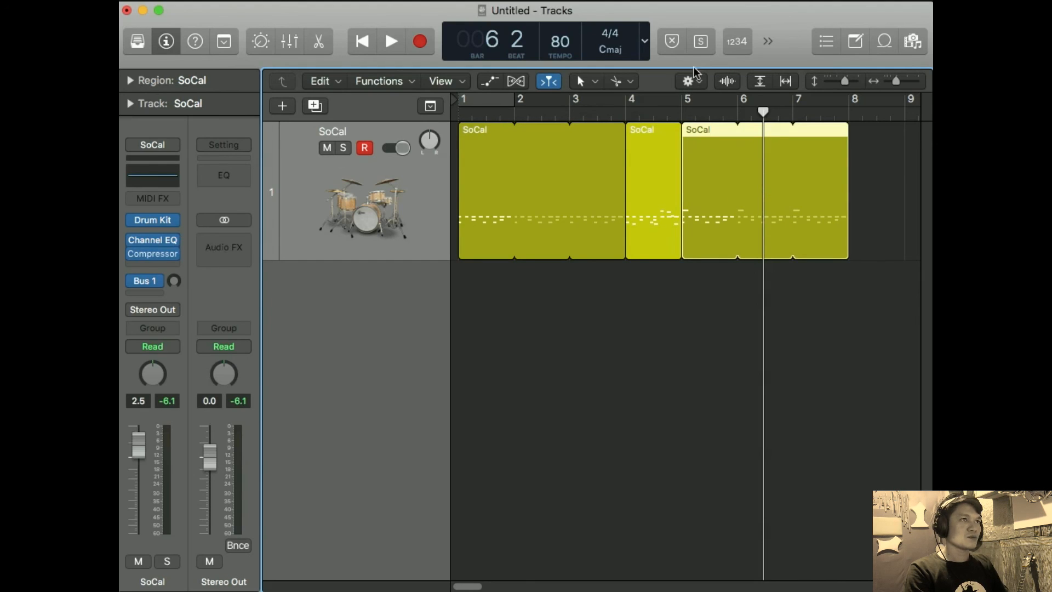
# Split the pasted SoCal region at bar 6 and delete the Crash Left note at the start of bar 6.
pyautogui.click(737, 146)
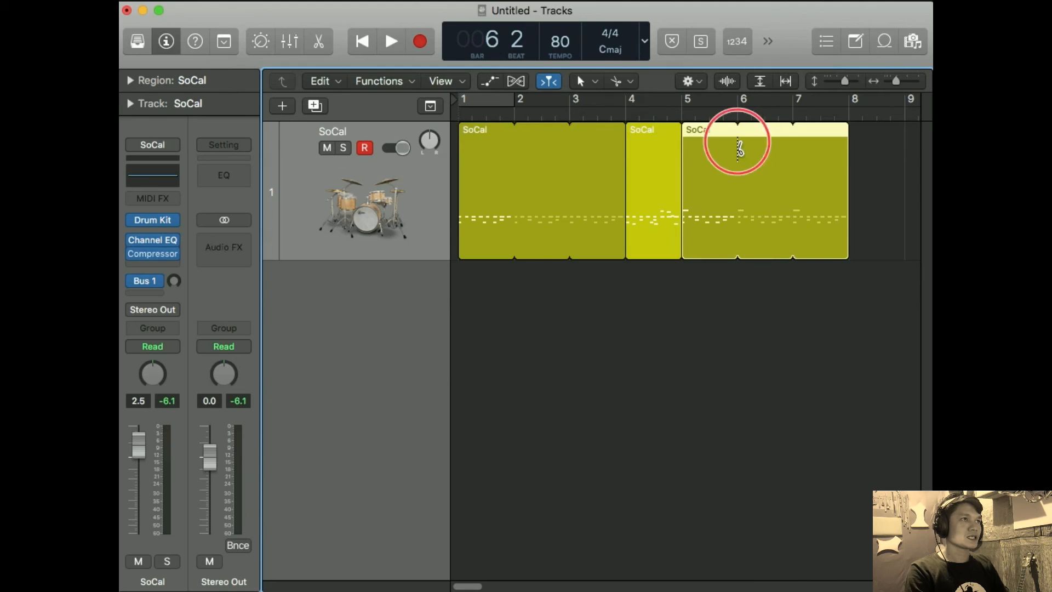
pyautogui.click(752, 205)
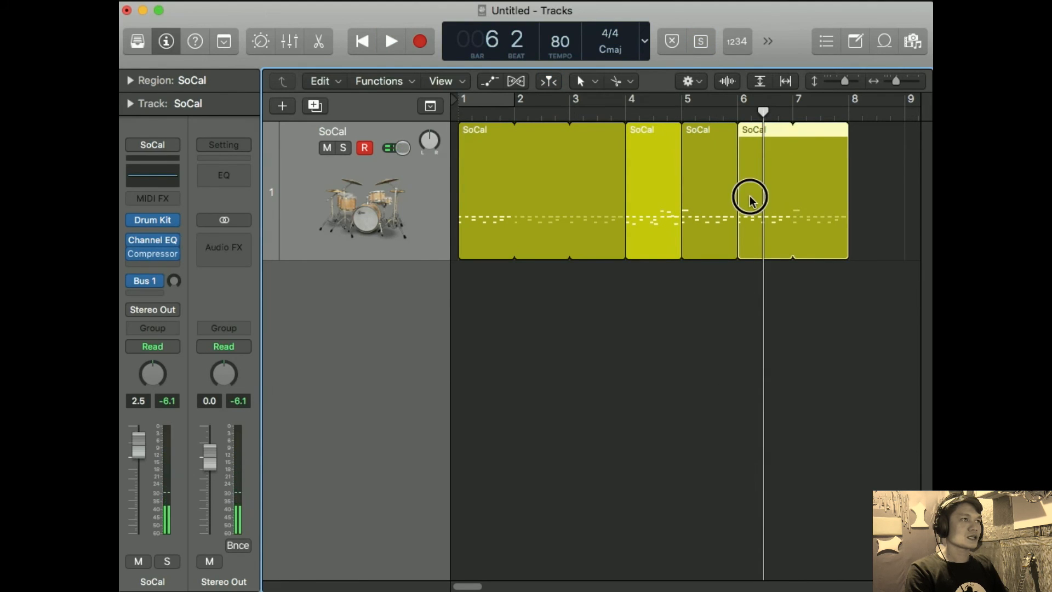
pyautogui.doubleClick(750, 196)
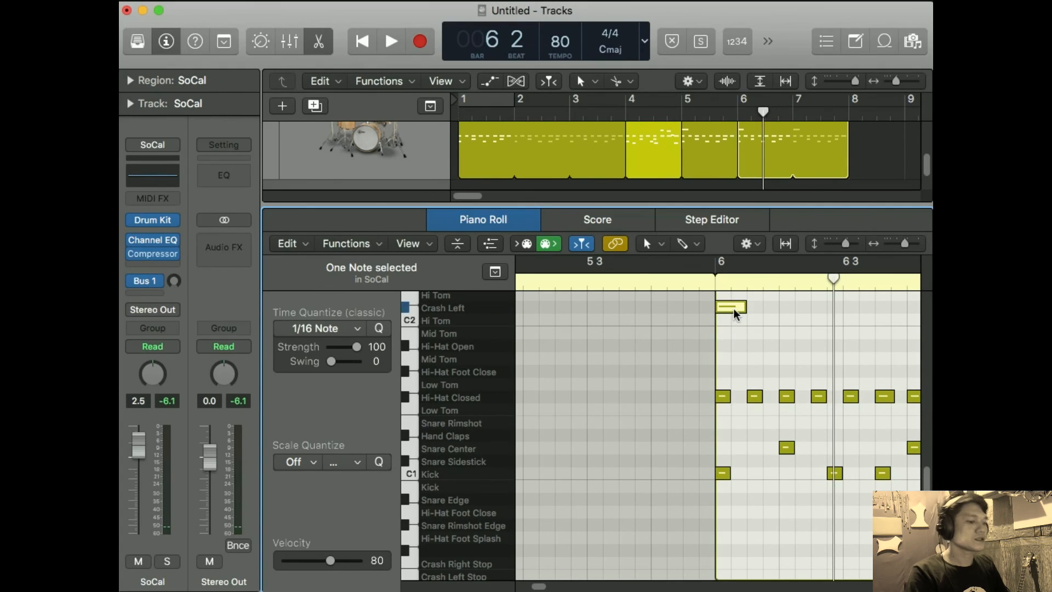
pyautogui.press('Delete')
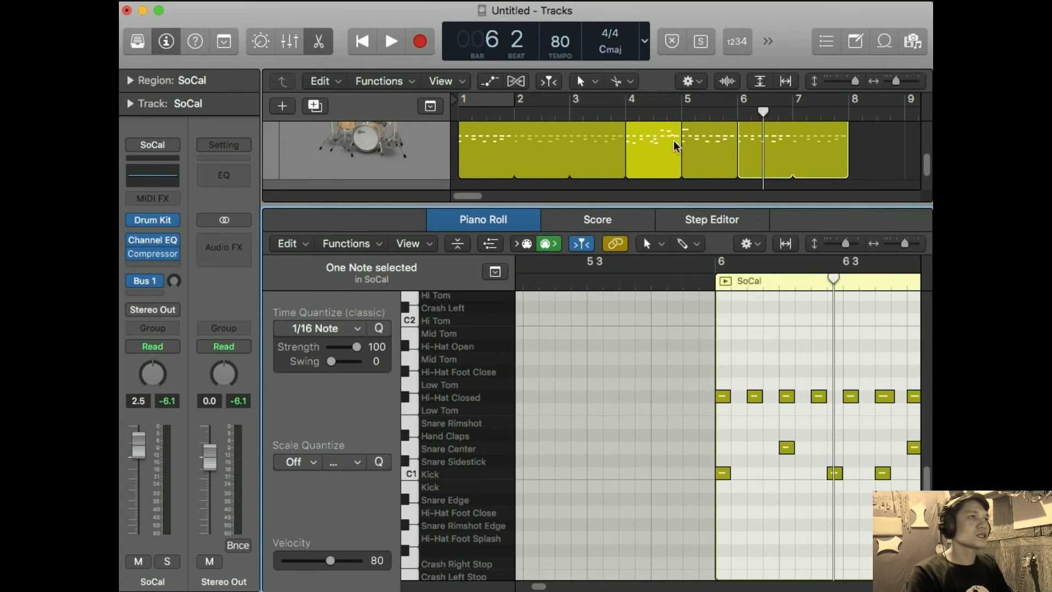
# Play from bar 5 through bar 7 and close the Piano Roll editor.
pyautogui.click(682, 109)
pyautogui.press('space')
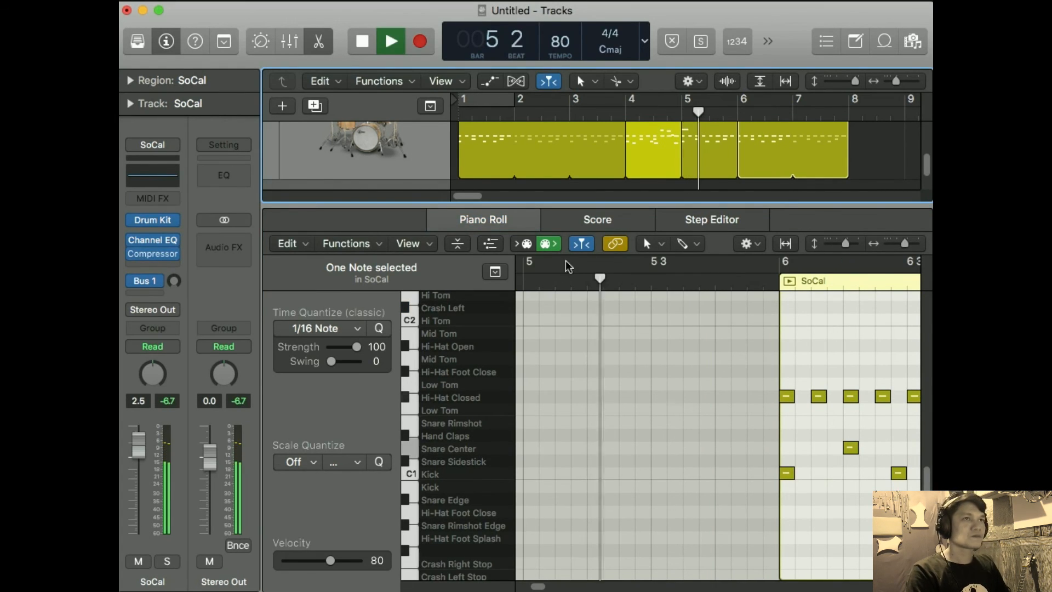
pyautogui.press('e')
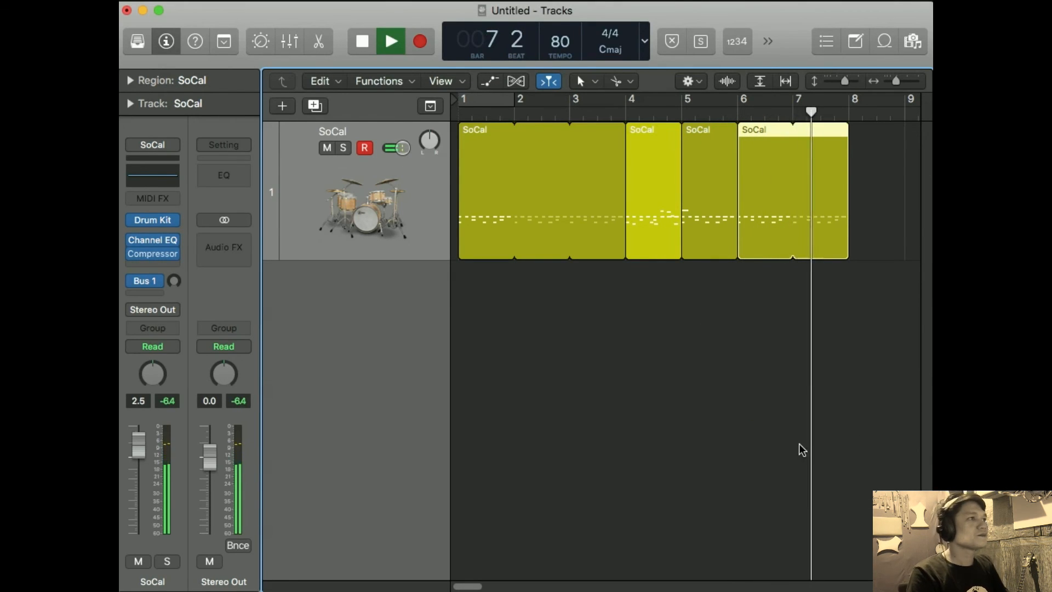
pyautogui.press('space')
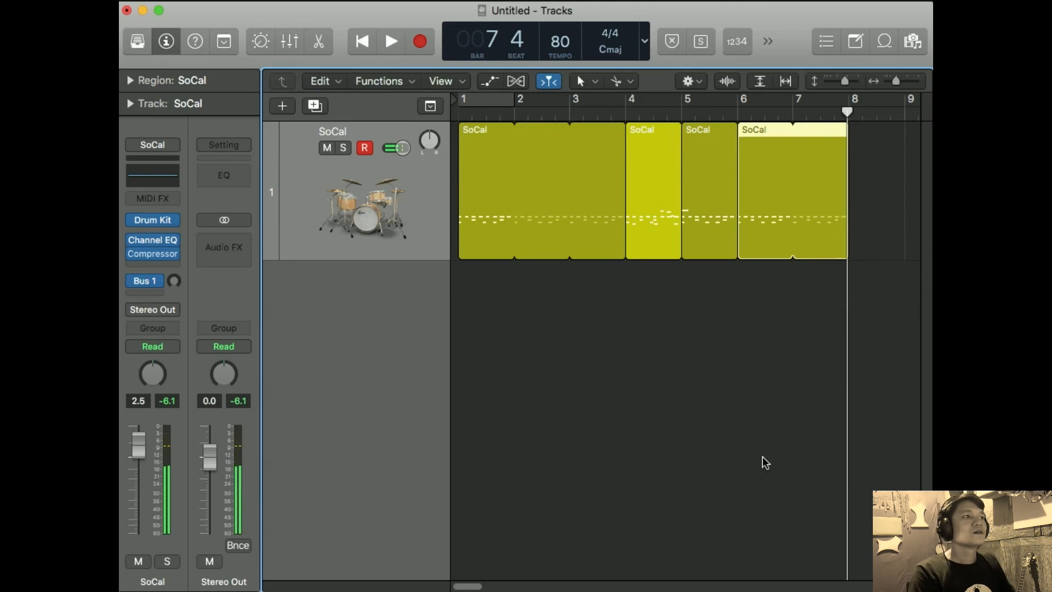